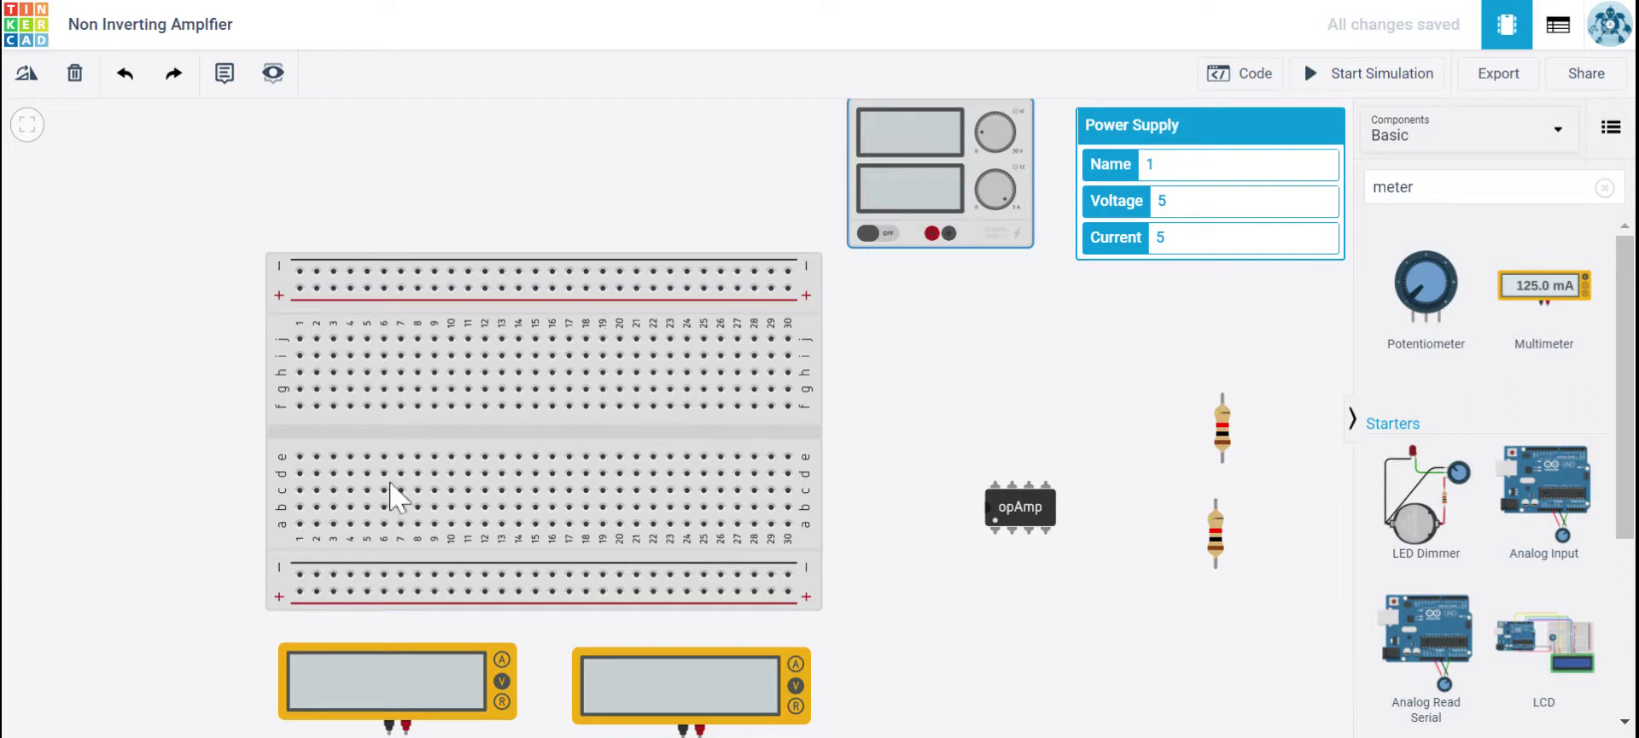
Wire the supply's + terminal to the top + rail and its − terminal to the top − rail.
{"action": "left_click", "coordinate": [931, 234]}
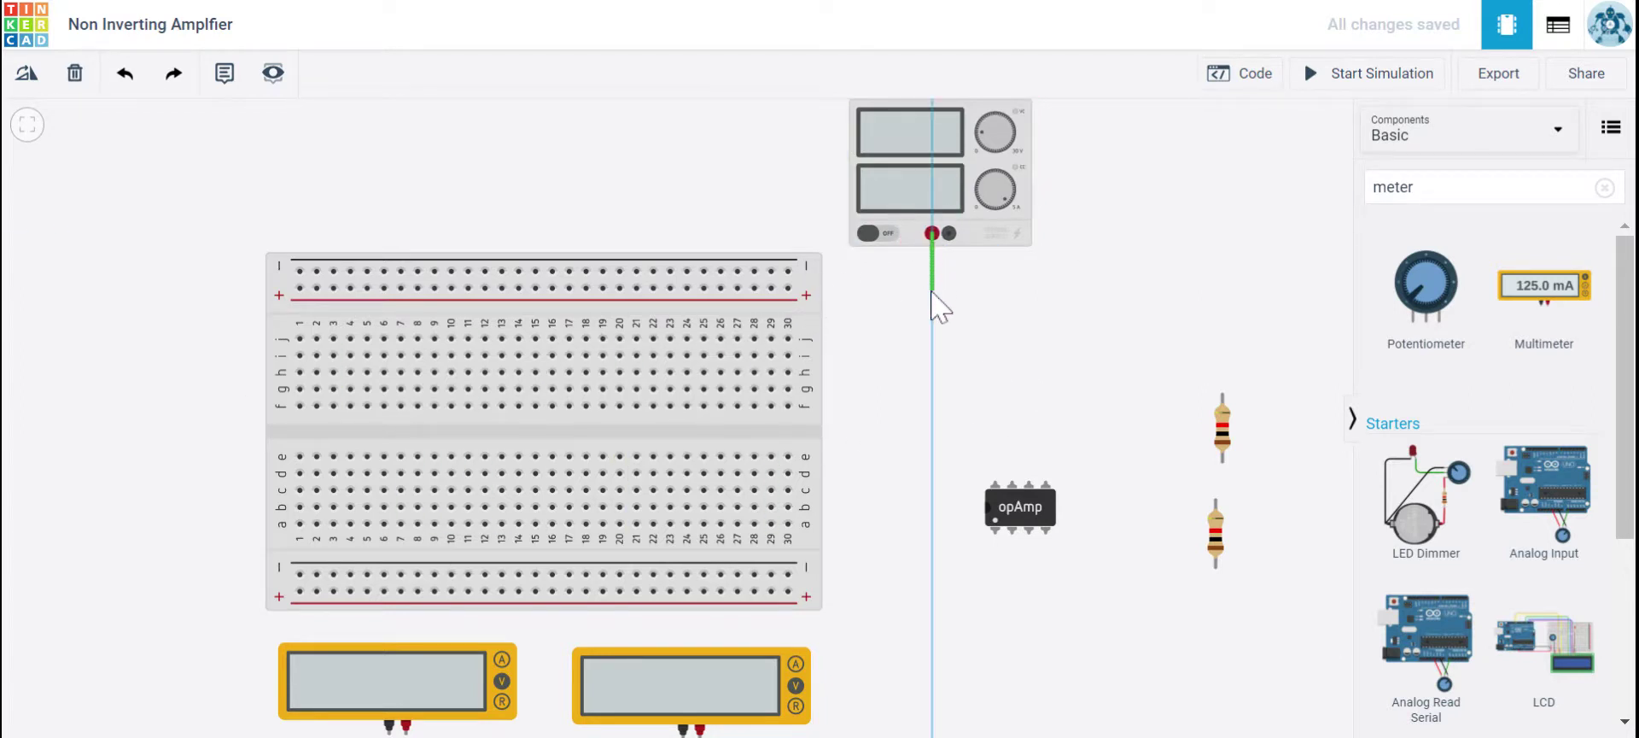
{"action": "left_click", "coordinate": [932, 291]}
{"action": "left_click", "coordinate": [787, 288]}
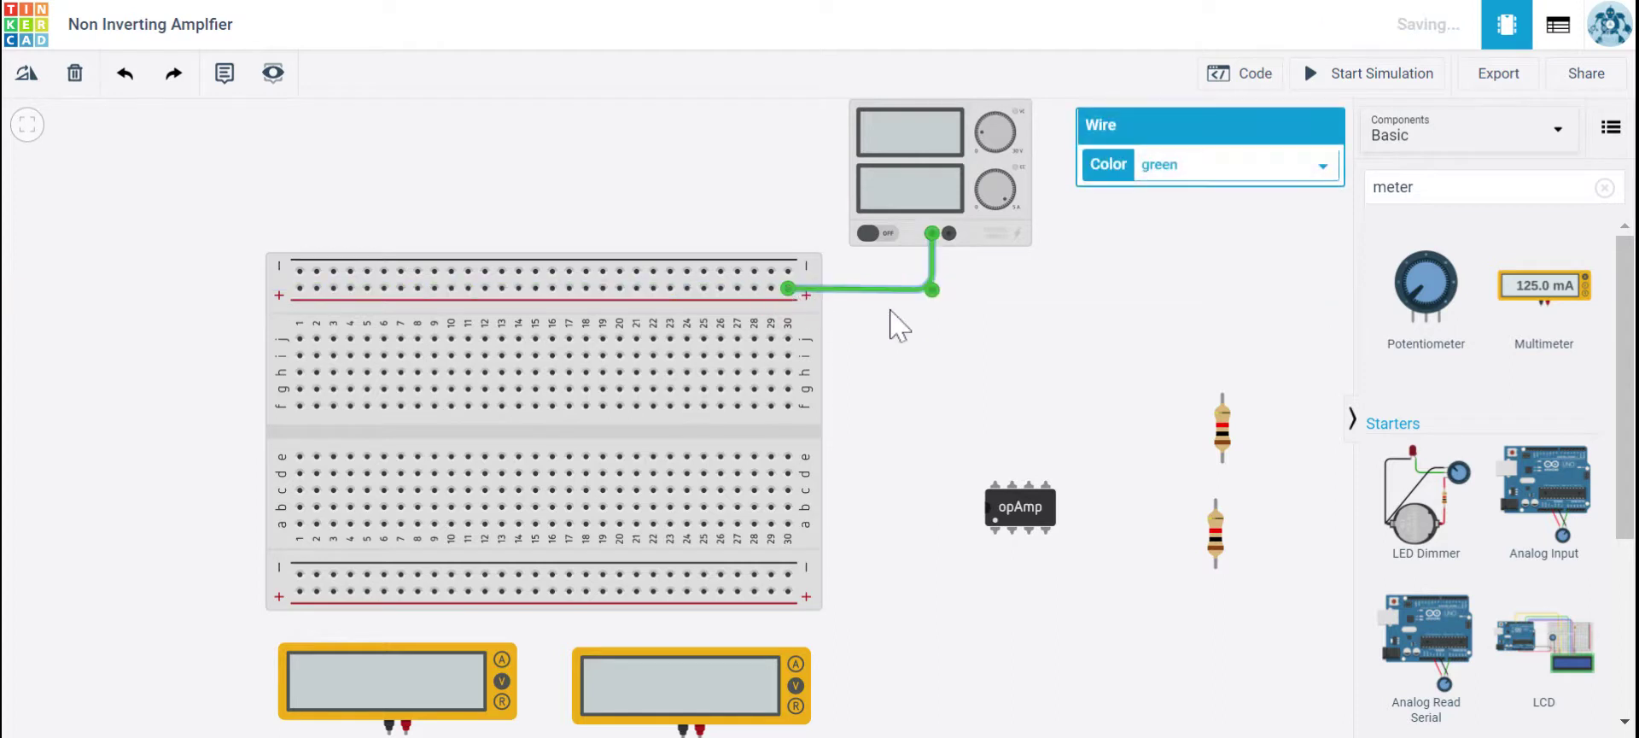
{"action": "left_click", "coordinate": [949, 233]}
{"action": "left_click", "coordinate": [948, 273]}
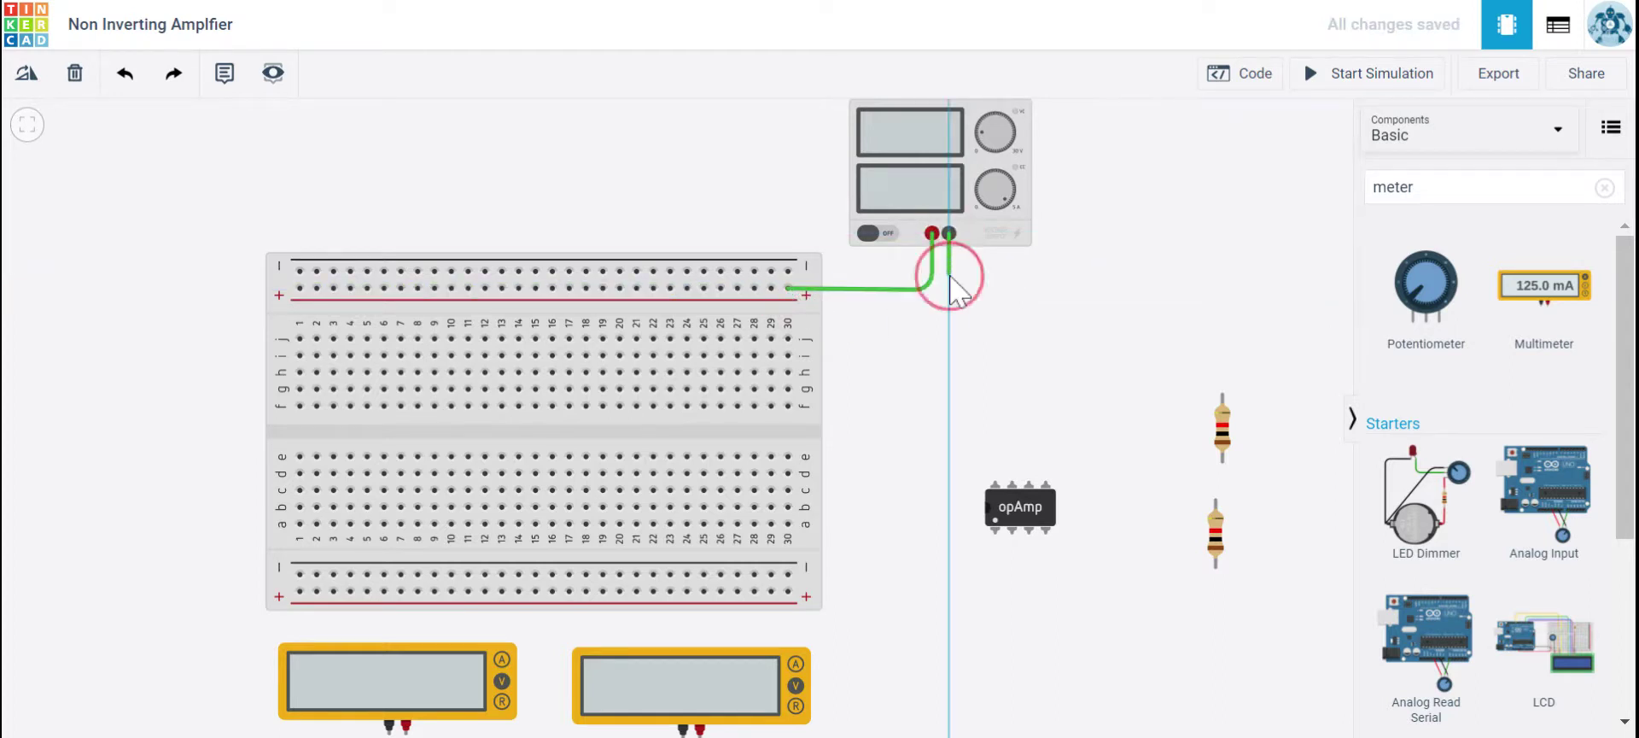
{"action": "left_click", "coordinate": [787, 272]}
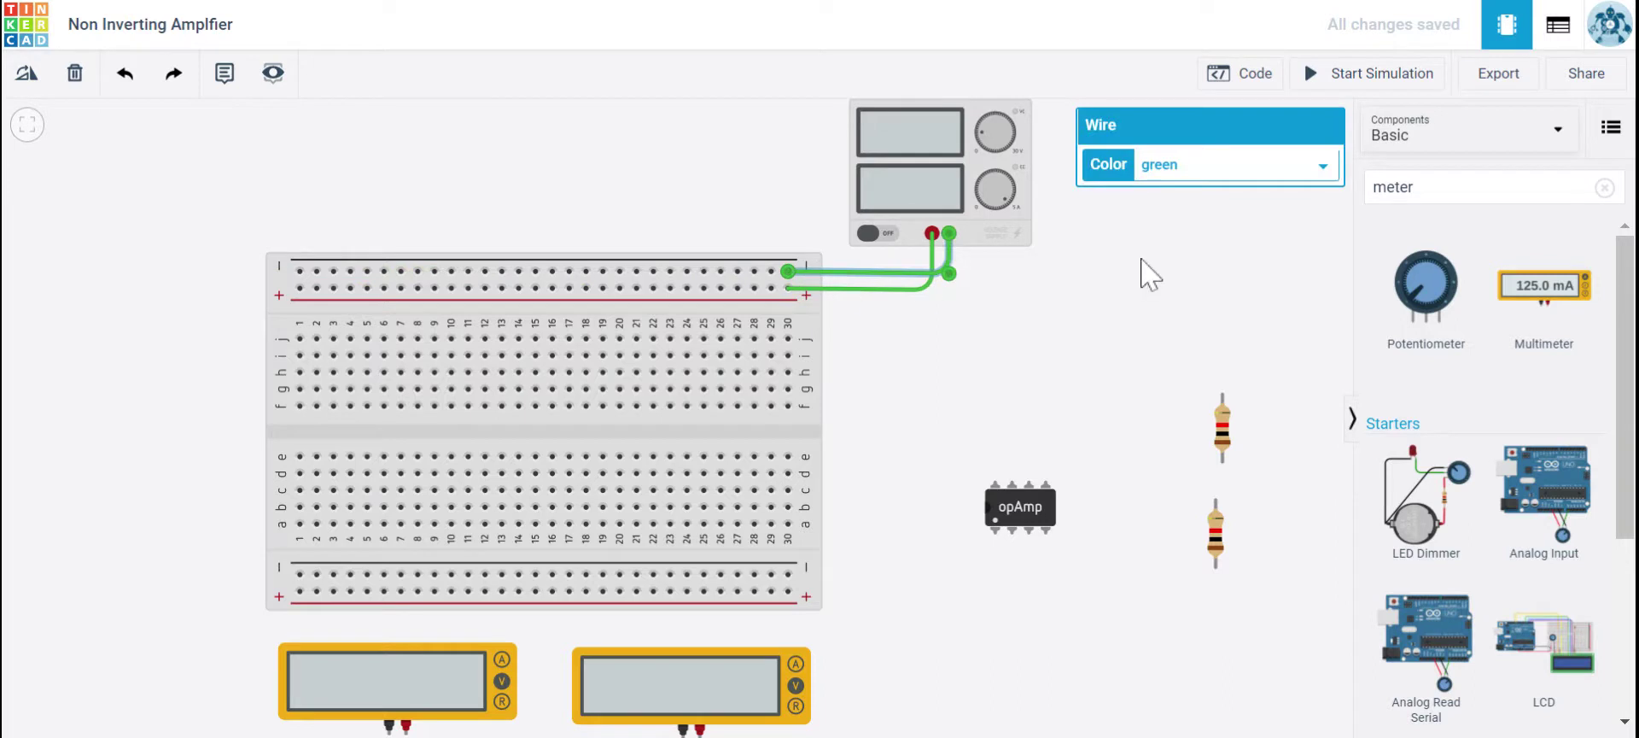
Colour the negative supply wire black and the positive supply wire red.
{"action": "left_click", "coordinate": [1208, 181]}
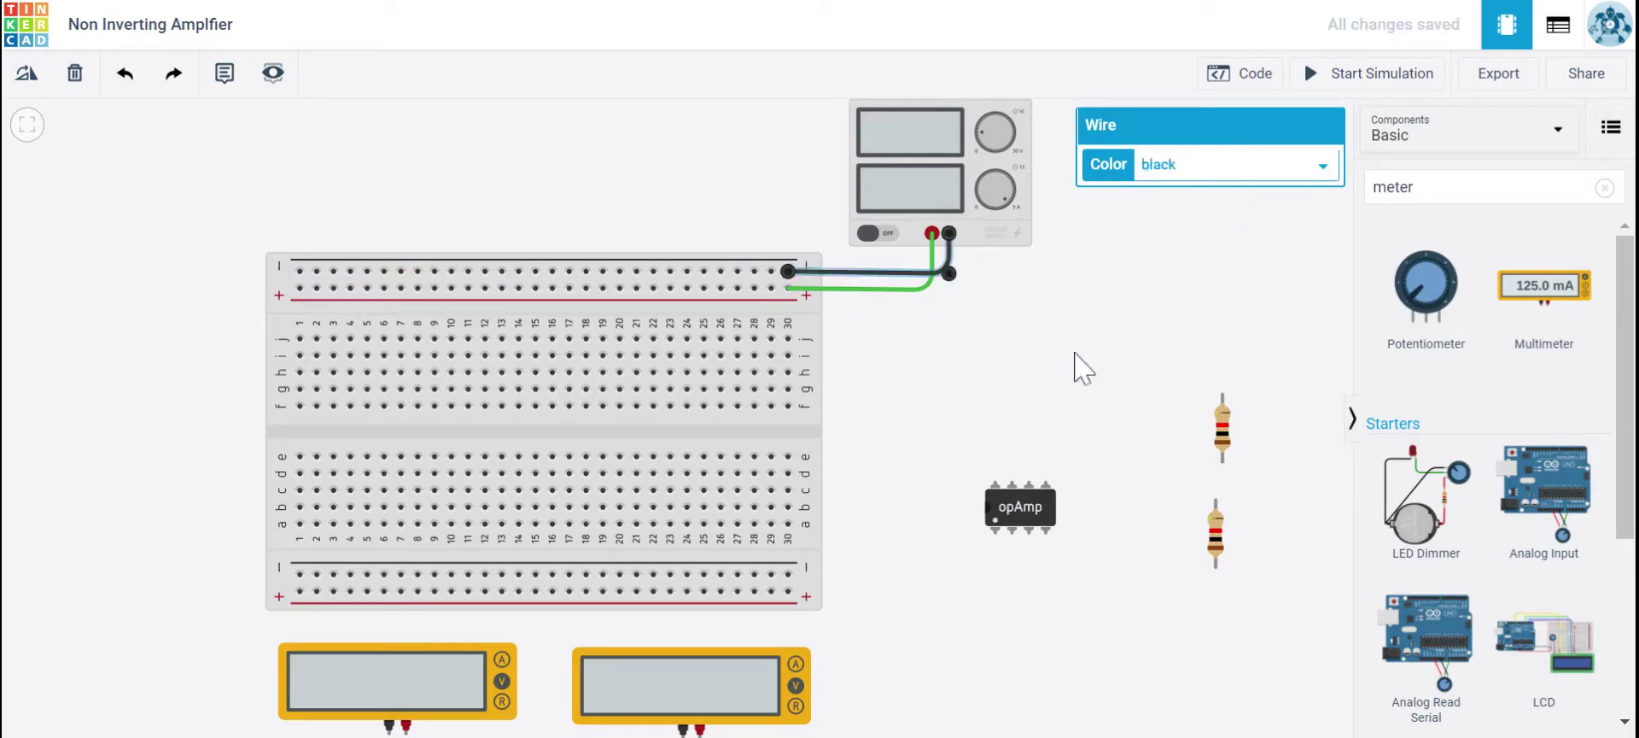
{"action": "left_click", "coordinate": [925, 290]}
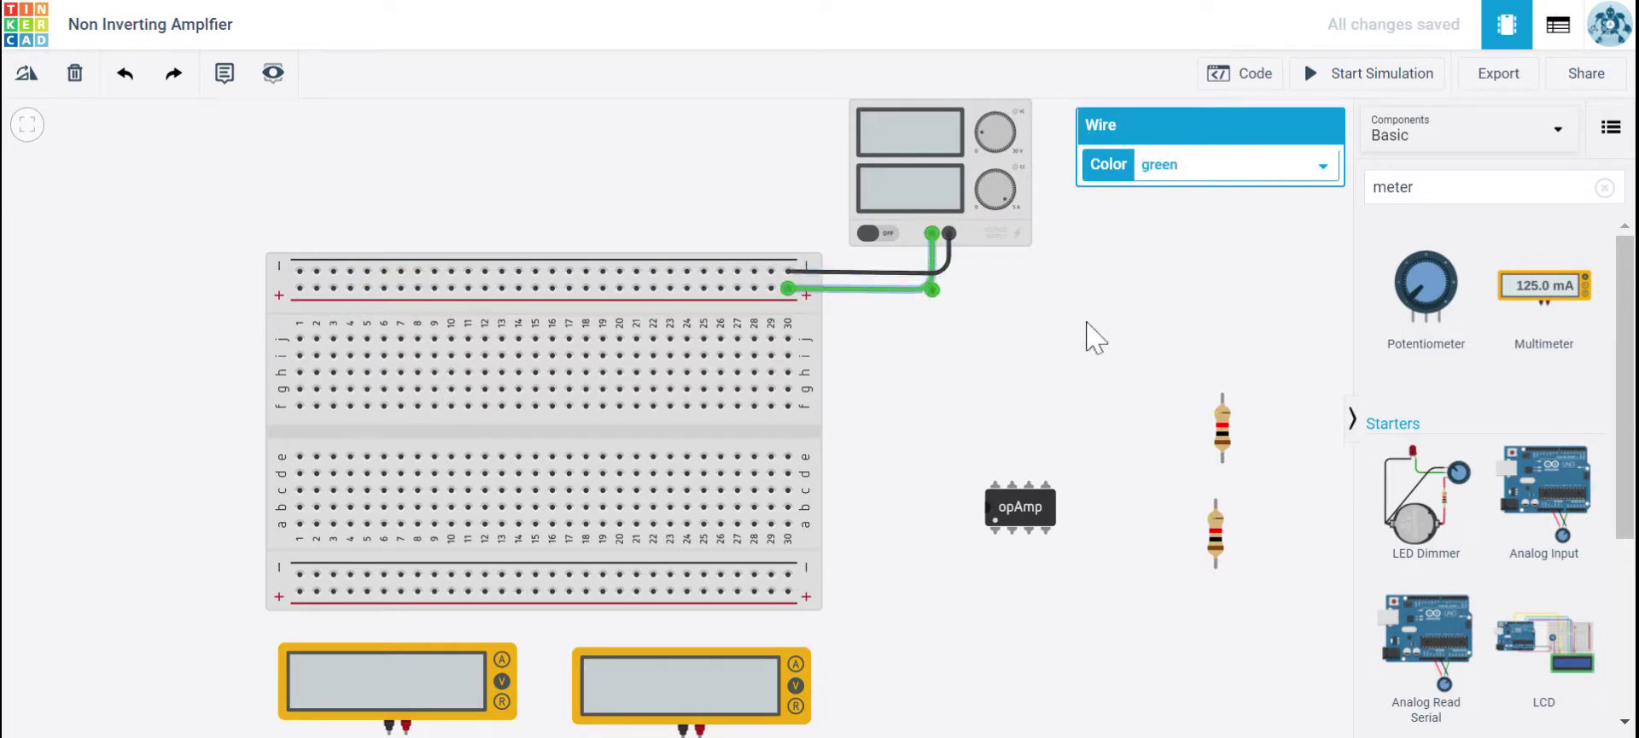
{"action": "left_click", "coordinate": [1217, 226]}
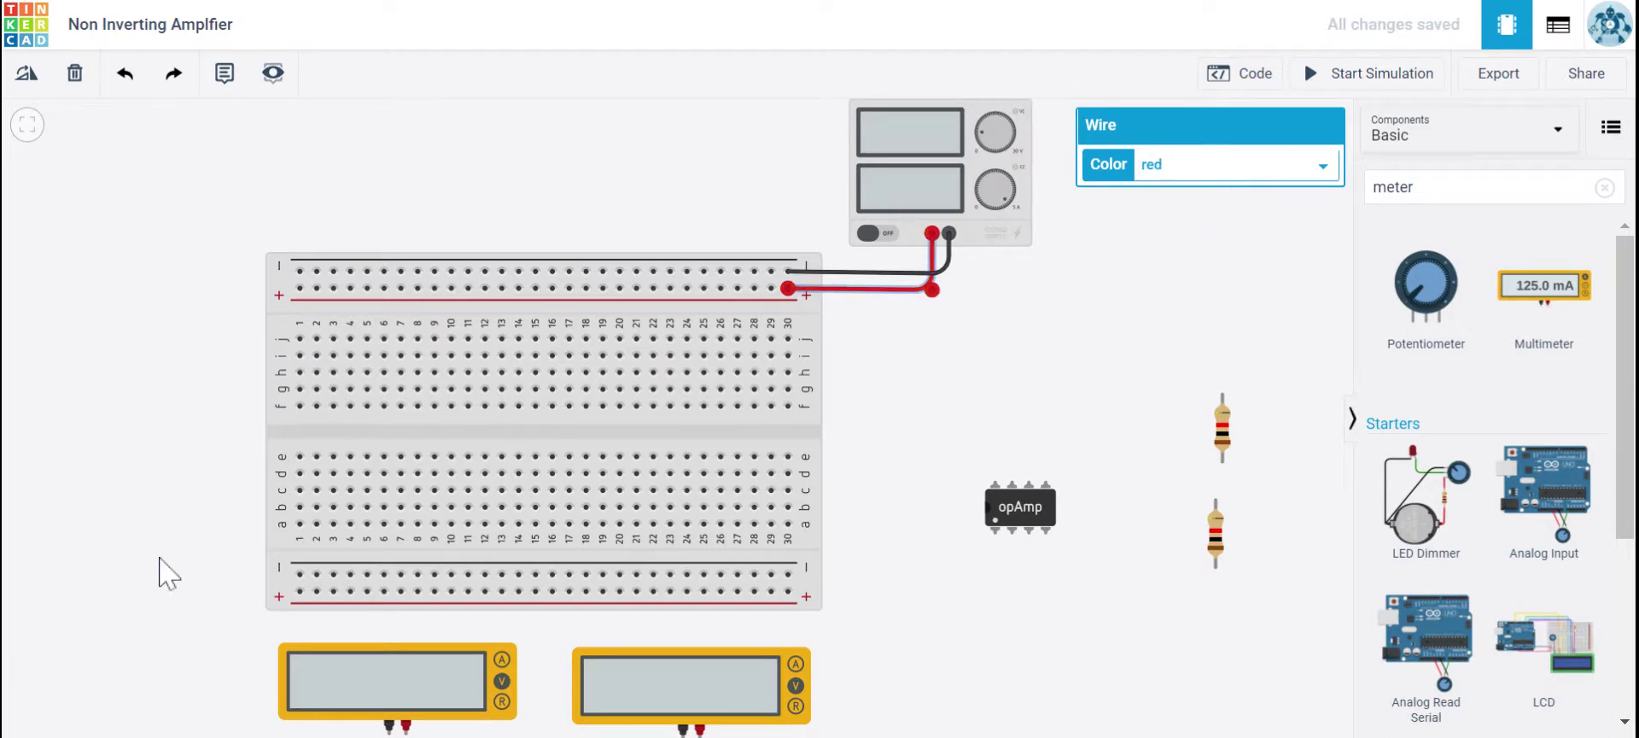
Run a red jumper from the bottom + rail around the left side to the top + rail.
{"action": "left_click", "coordinate": [191, 517]}
{"action": "scroll", "coordinate": [185, 415], "scroll_direction": "up", "scroll_amount": 5}
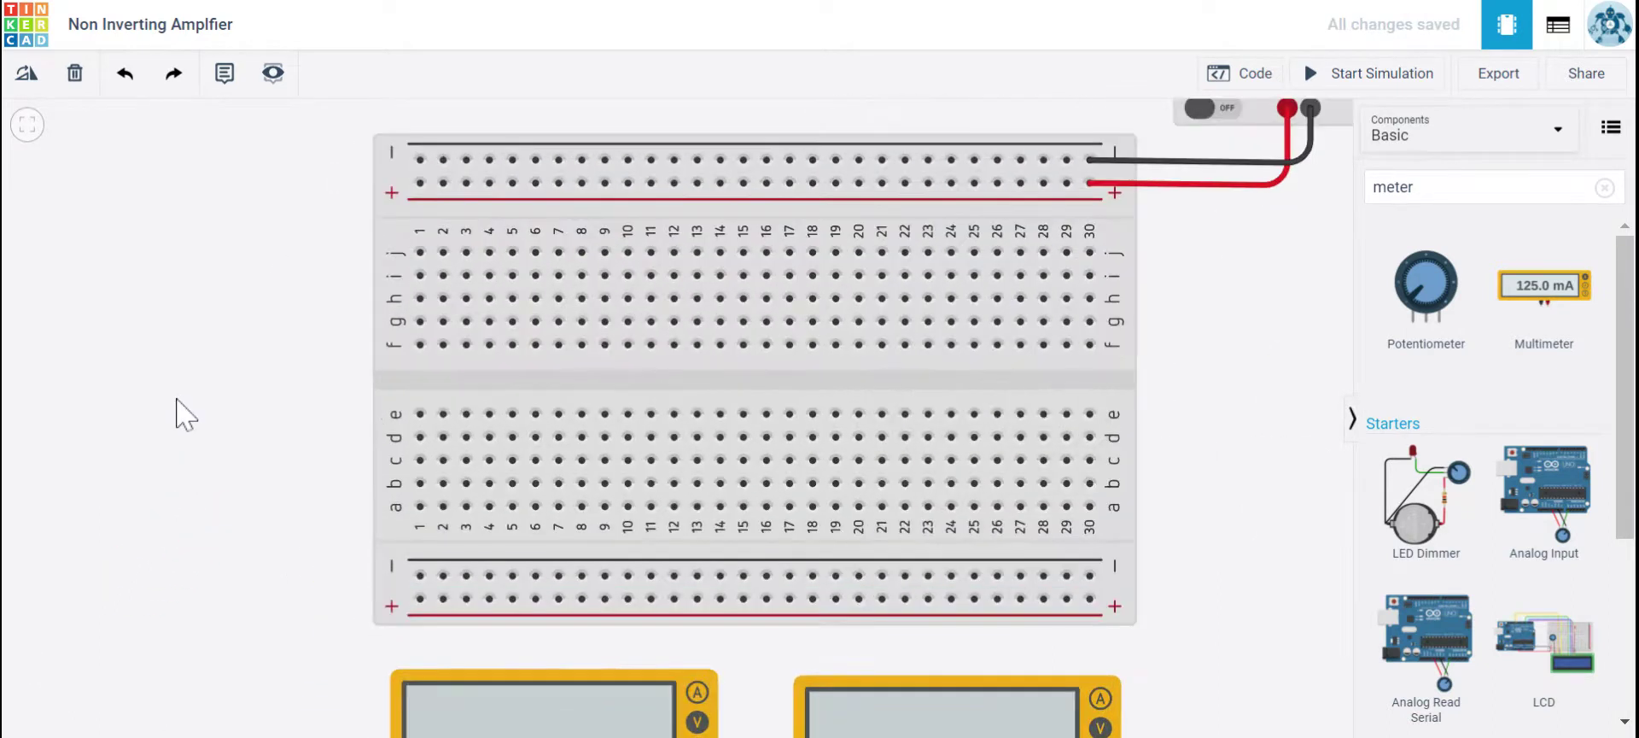
{"action": "left_click", "coordinate": [420, 598]}
{"action": "left_click", "coordinate": [335, 597]}
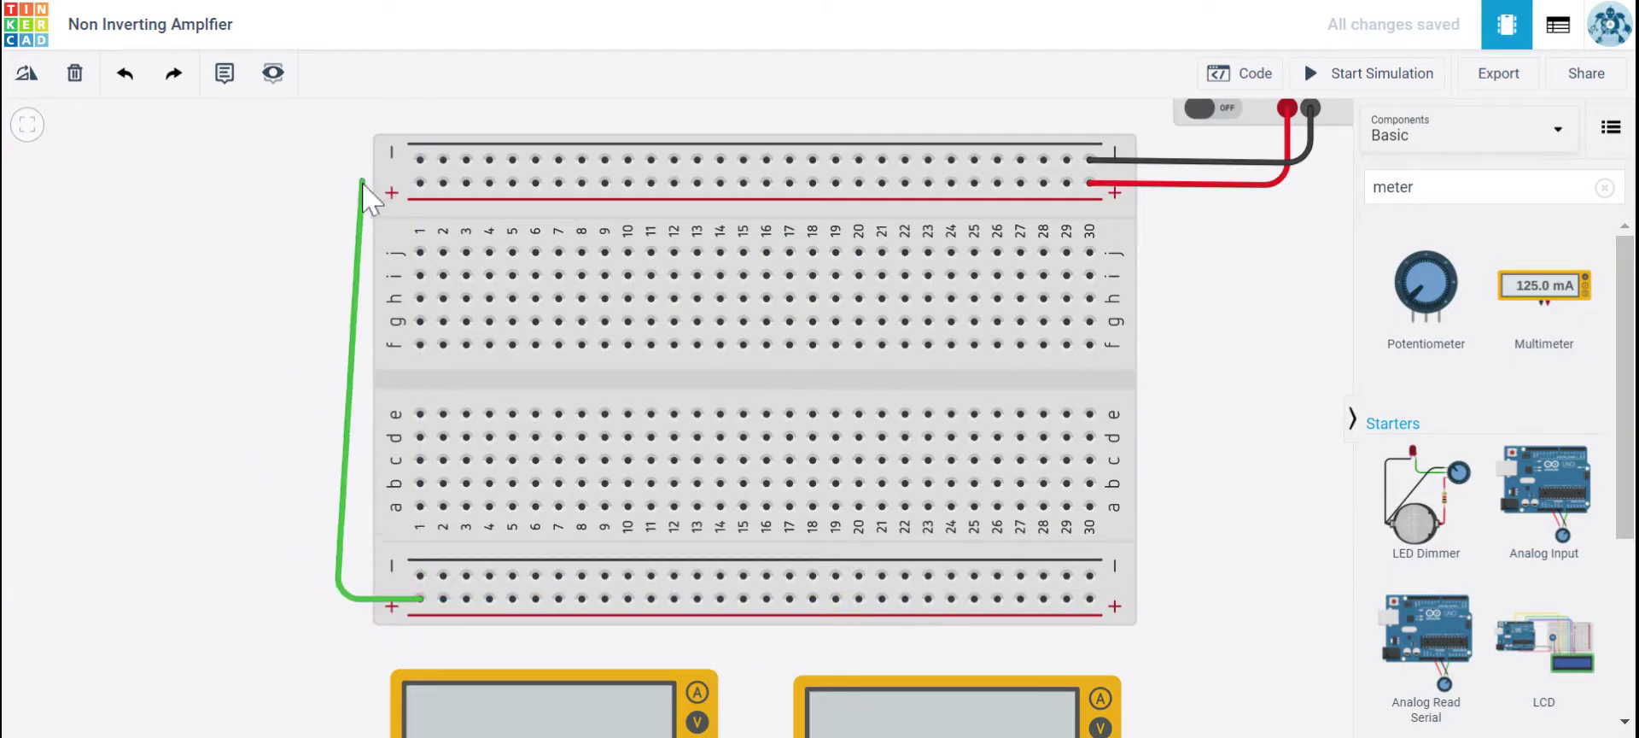
{"action": "left_click", "coordinate": [345, 190]}
{"action": "left_click", "coordinate": [420, 183]}
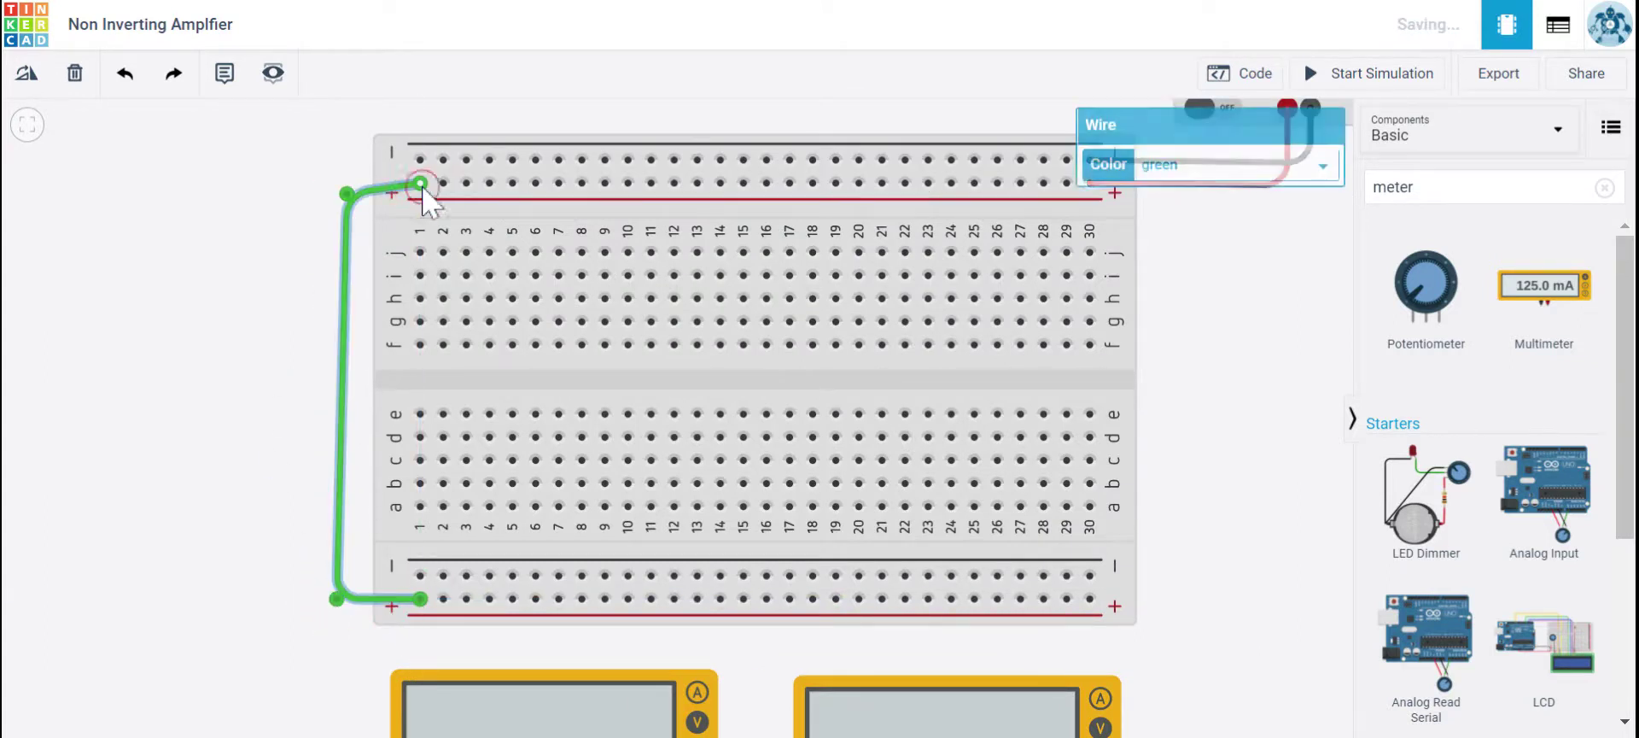
{"action": "left_click", "coordinate": [1206, 190]}
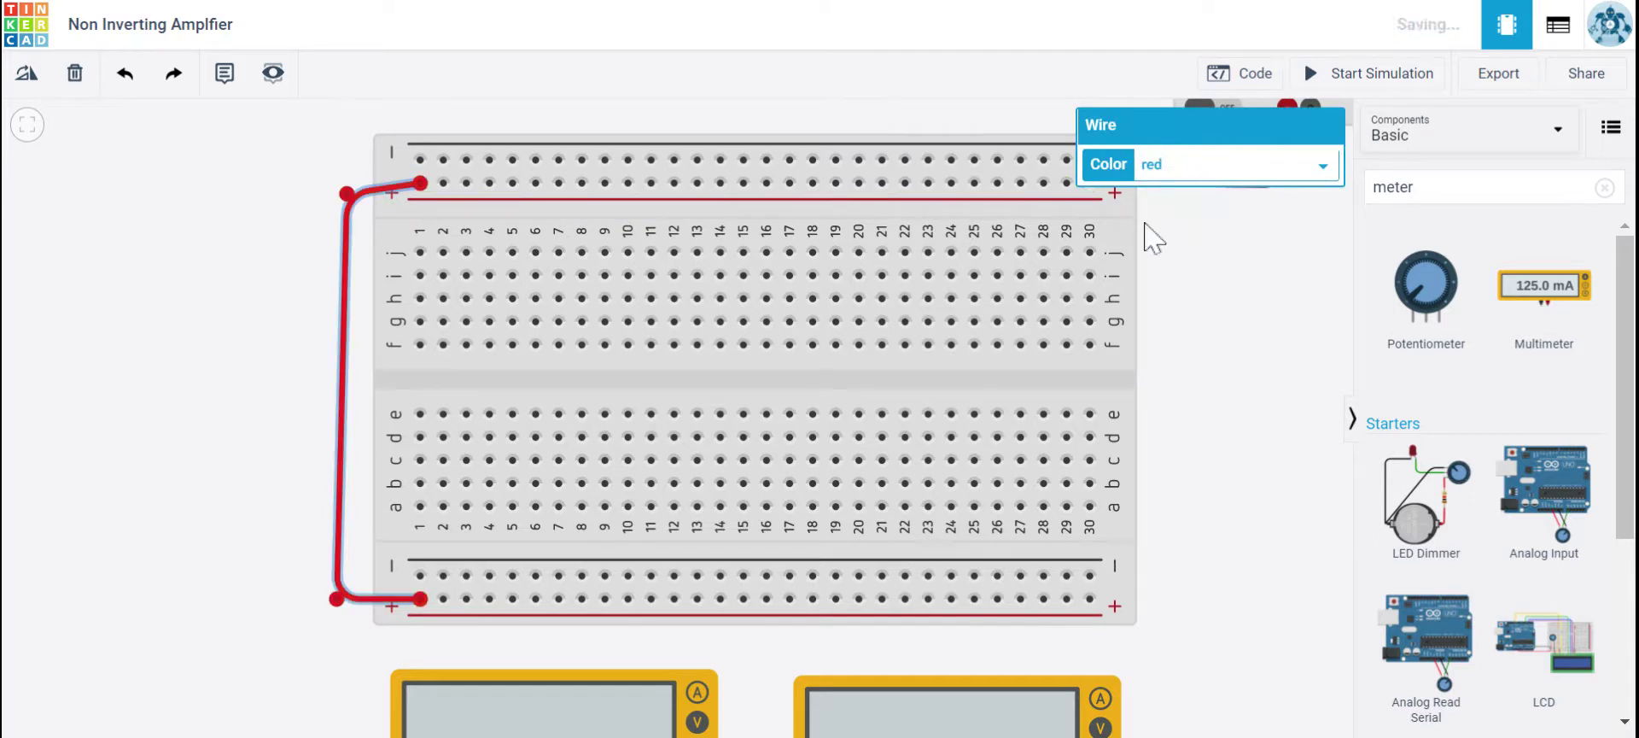
Run a black jumper from the bottom − rail around the left side to the top − rail.
{"action": "left_click", "coordinate": [420, 575]}
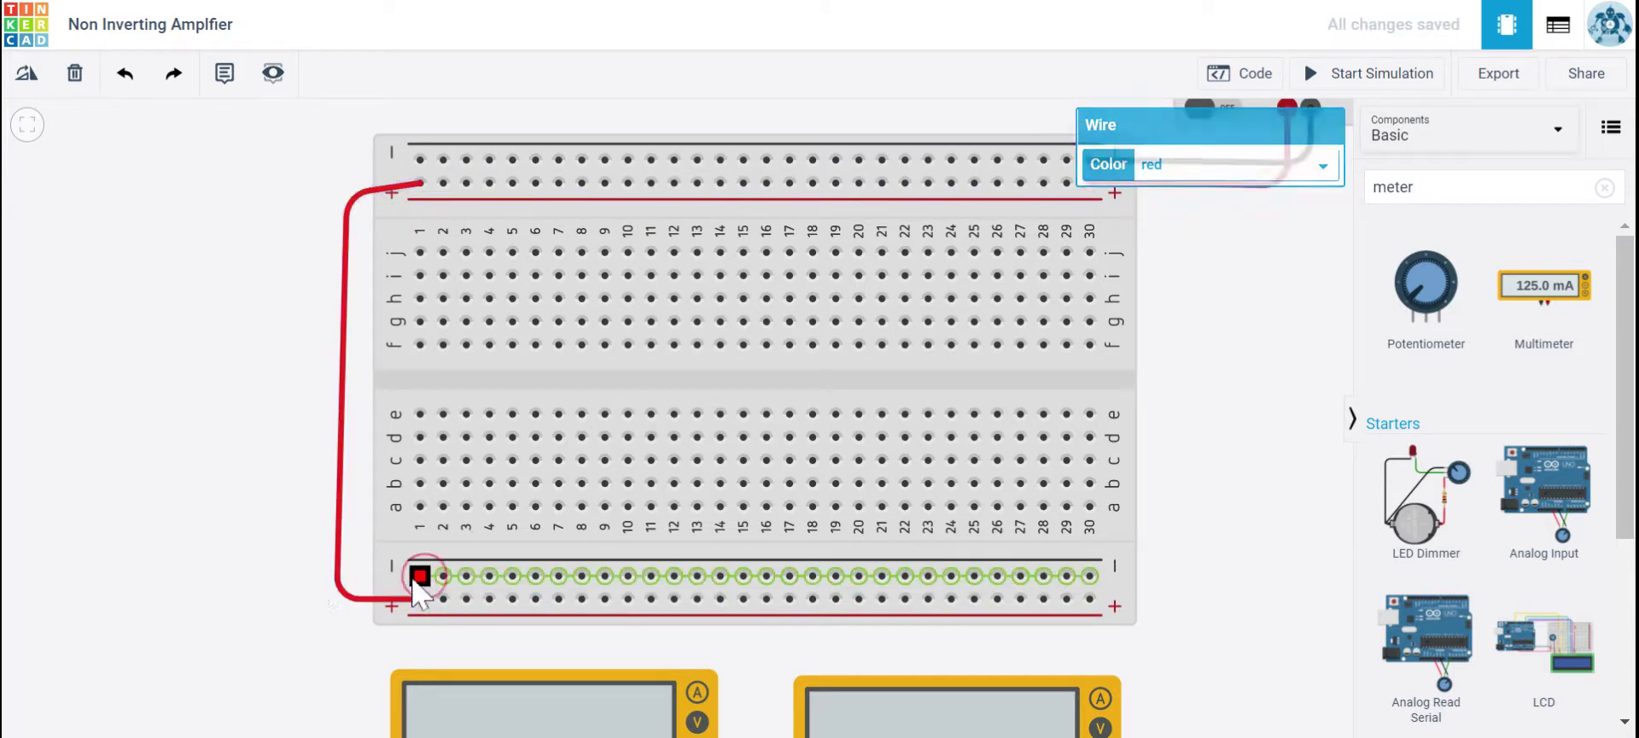
{"action": "left_click", "coordinate": [308, 577]}
{"action": "left_click", "coordinate": [312, 166]}
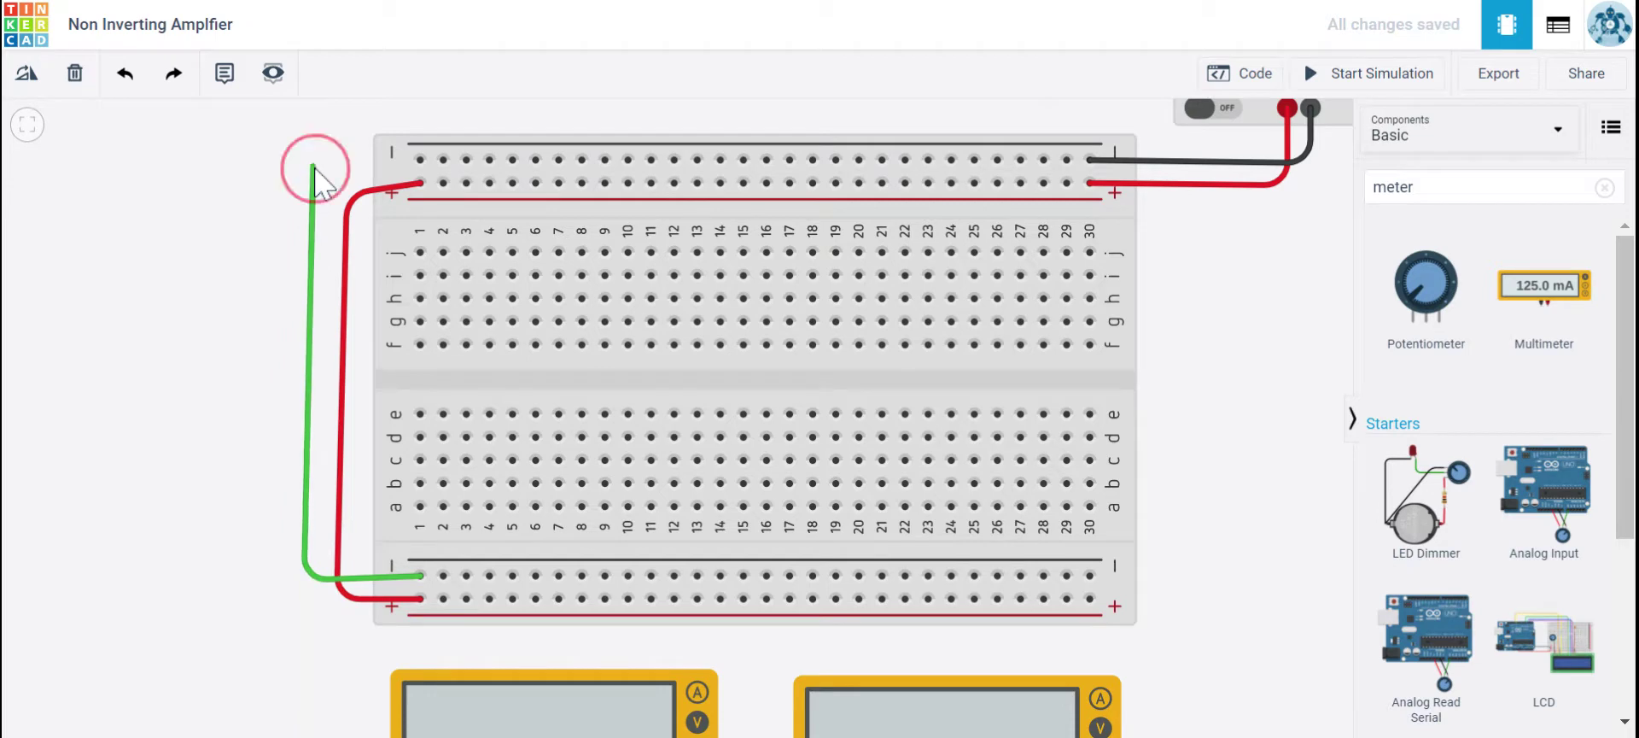
{"action": "left_click", "coordinate": [420, 159]}
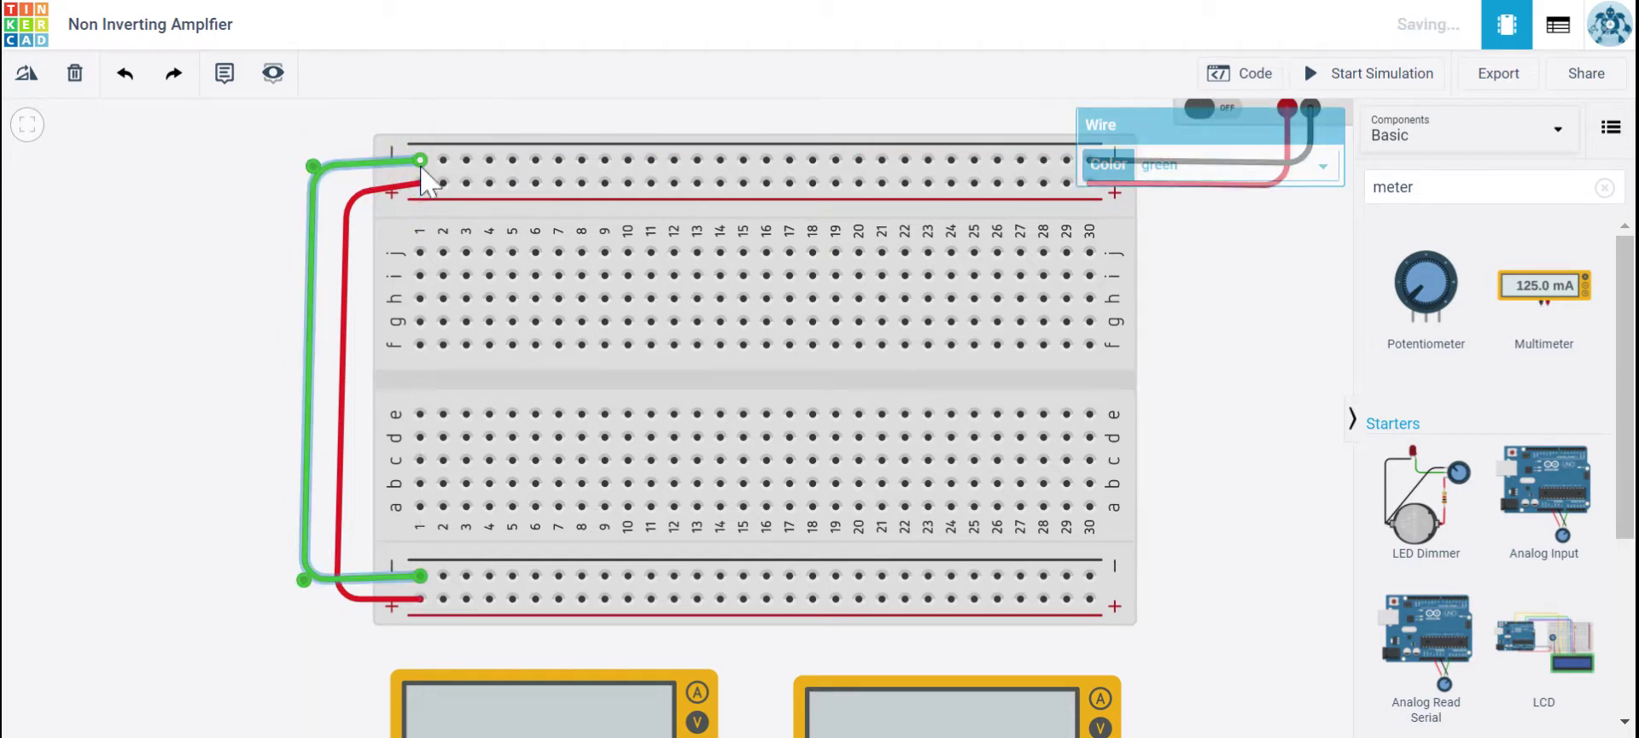
{"action": "left_click", "coordinate": [1216, 167]}
{"action": "left_click", "coordinate": [1212, 185]}
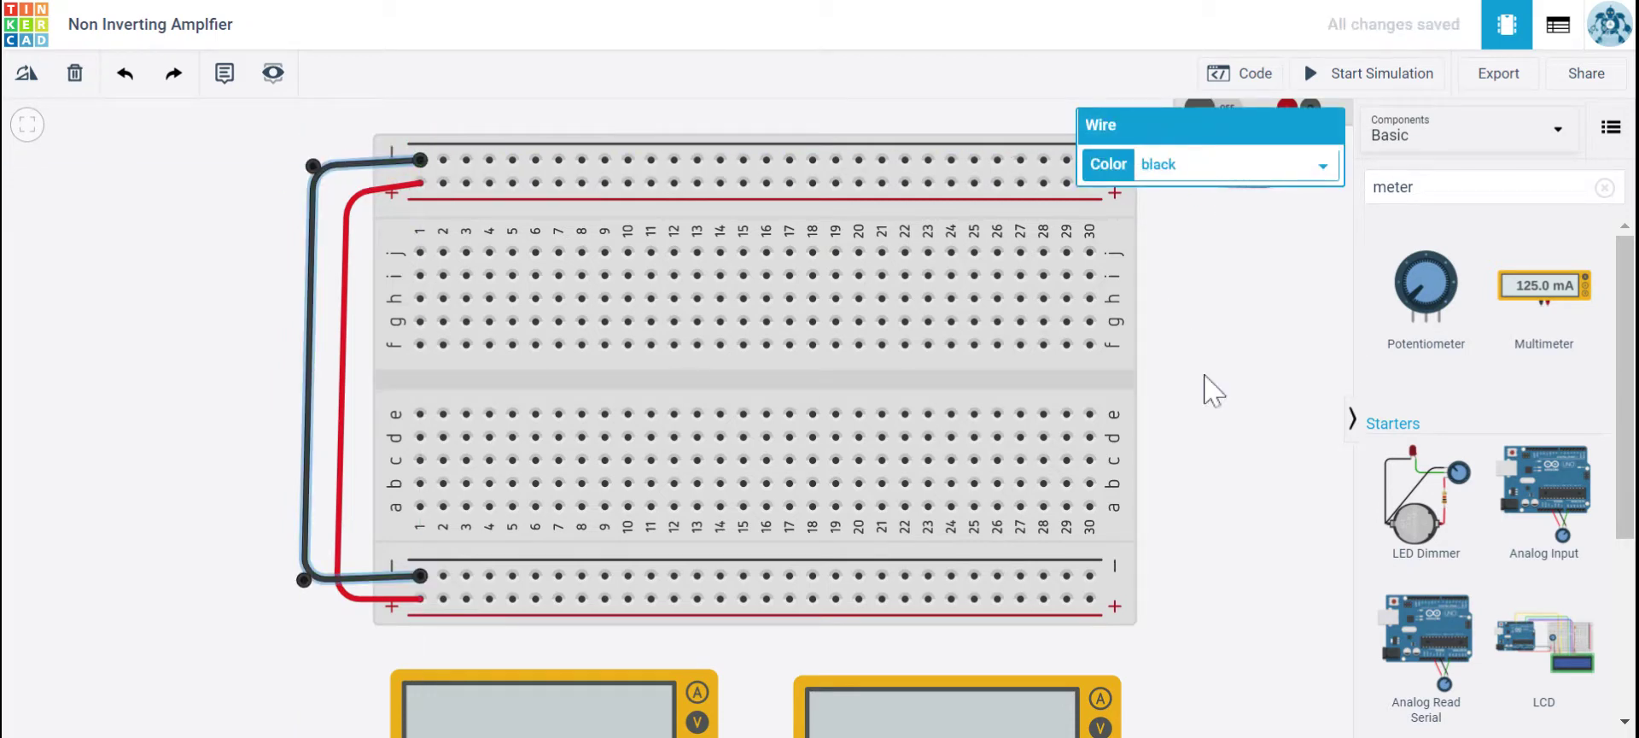
{"action": "scroll", "coordinate": [1255, 467], "scroll_direction": "down", "scroll_amount": 5}
{"action": "left_click_drag", "start_coordinate": [1252, 455], "coordinate": [930, 459]}
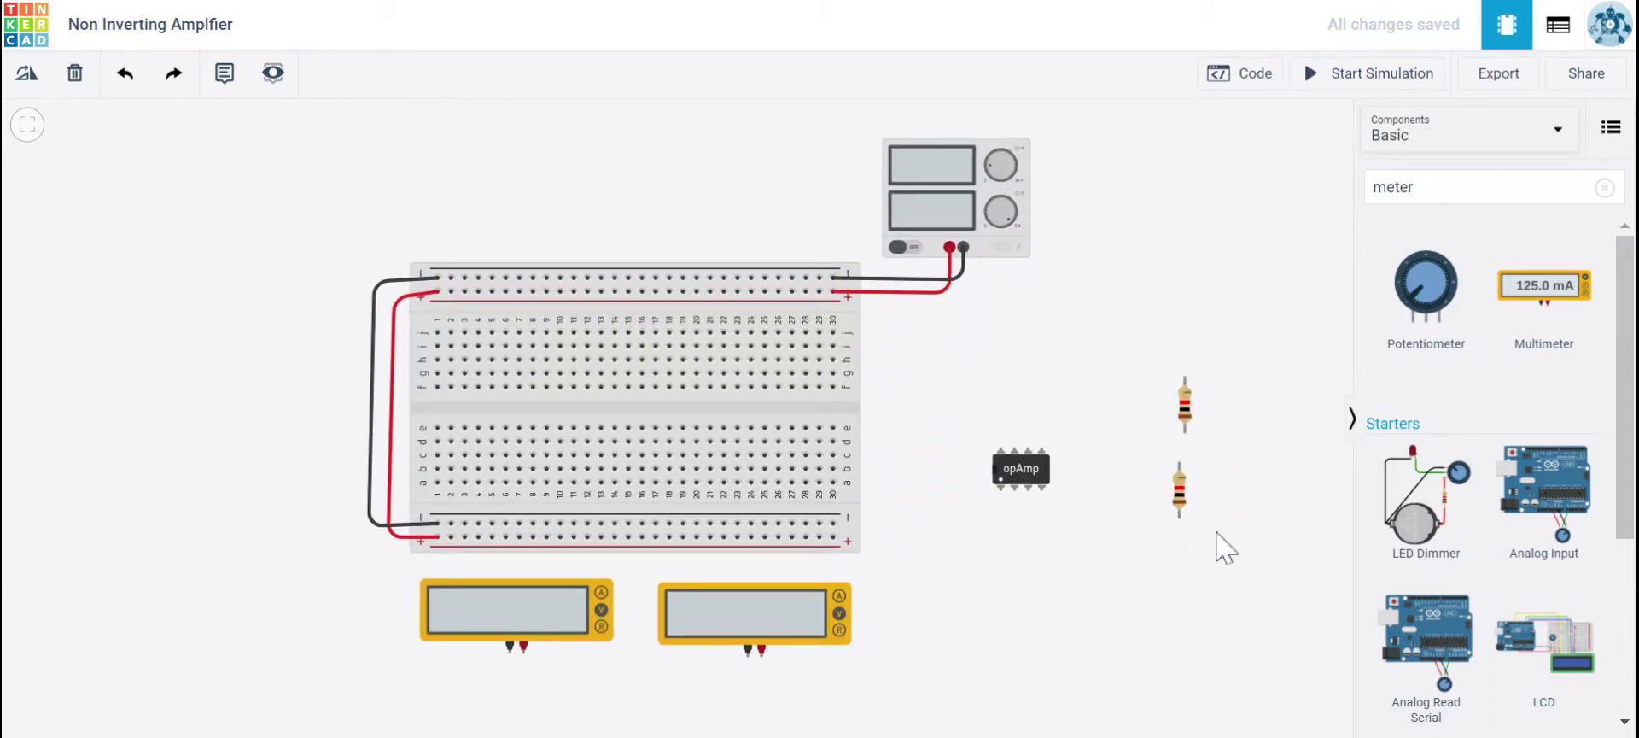
Drag the opAmp chip onto the breadboard across the centre gap and check its pin rows.
{"action": "scroll", "coordinate": [956, 554], "scroll_direction": "up", "scroll_amount": 1}
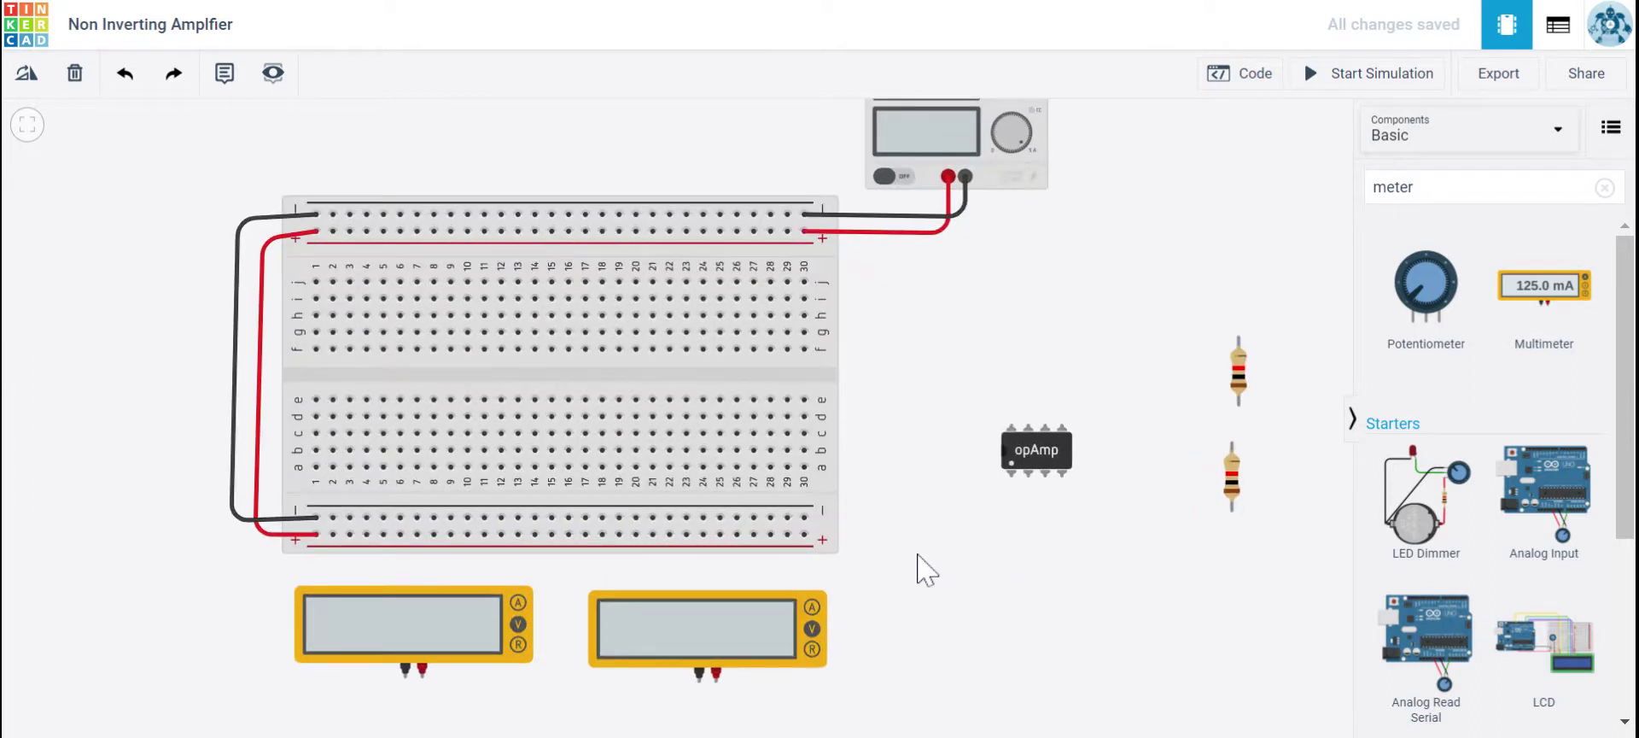
{"action": "left_click_drag", "start_coordinate": [927, 570], "coordinate": [1016, 566]}
{"action": "left_click", "coordinate": [1140, 467]}
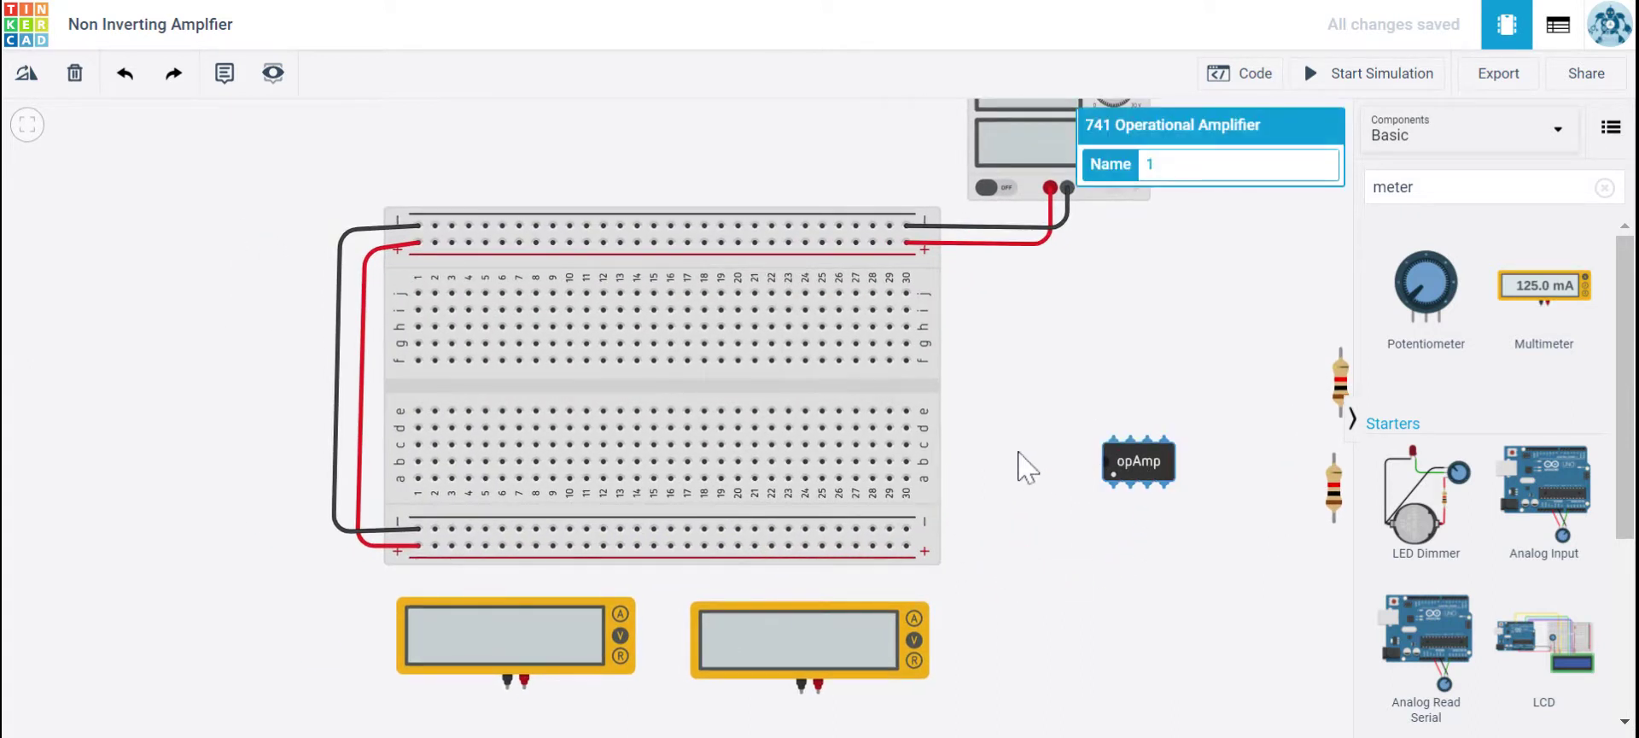
{"action": "left_click_drag", "start_coordinate": [1159, 488], "coordinate": [690, 415]}
{"action": "scroll", "coordinate": [689, 416], "scroll_direction": "up", "scroll_amount": 3}
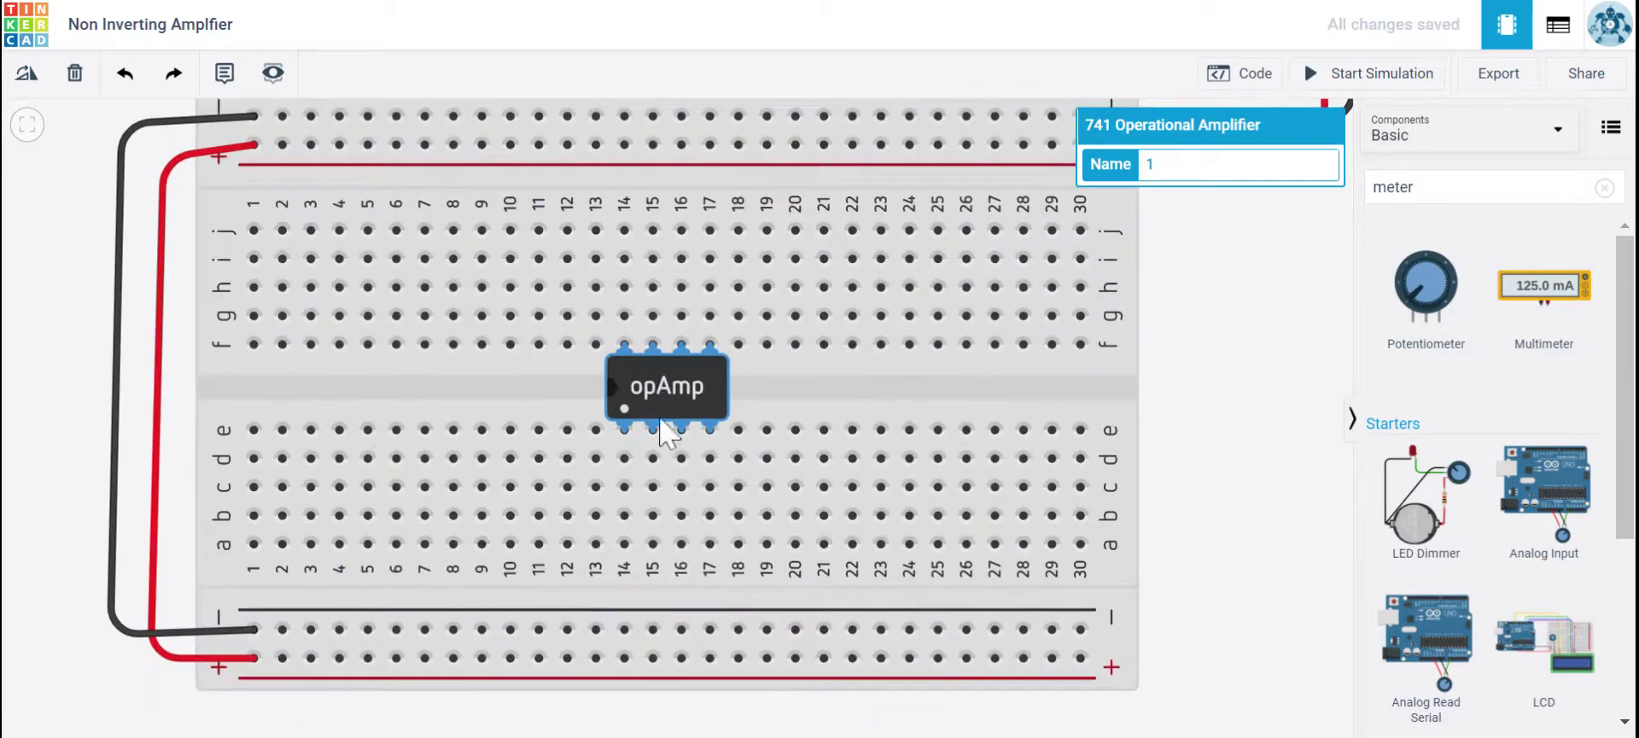
{"action": "scroll", "coordinate": [752, 427], "scroll_direction": "down", "scroll_amount": 3}
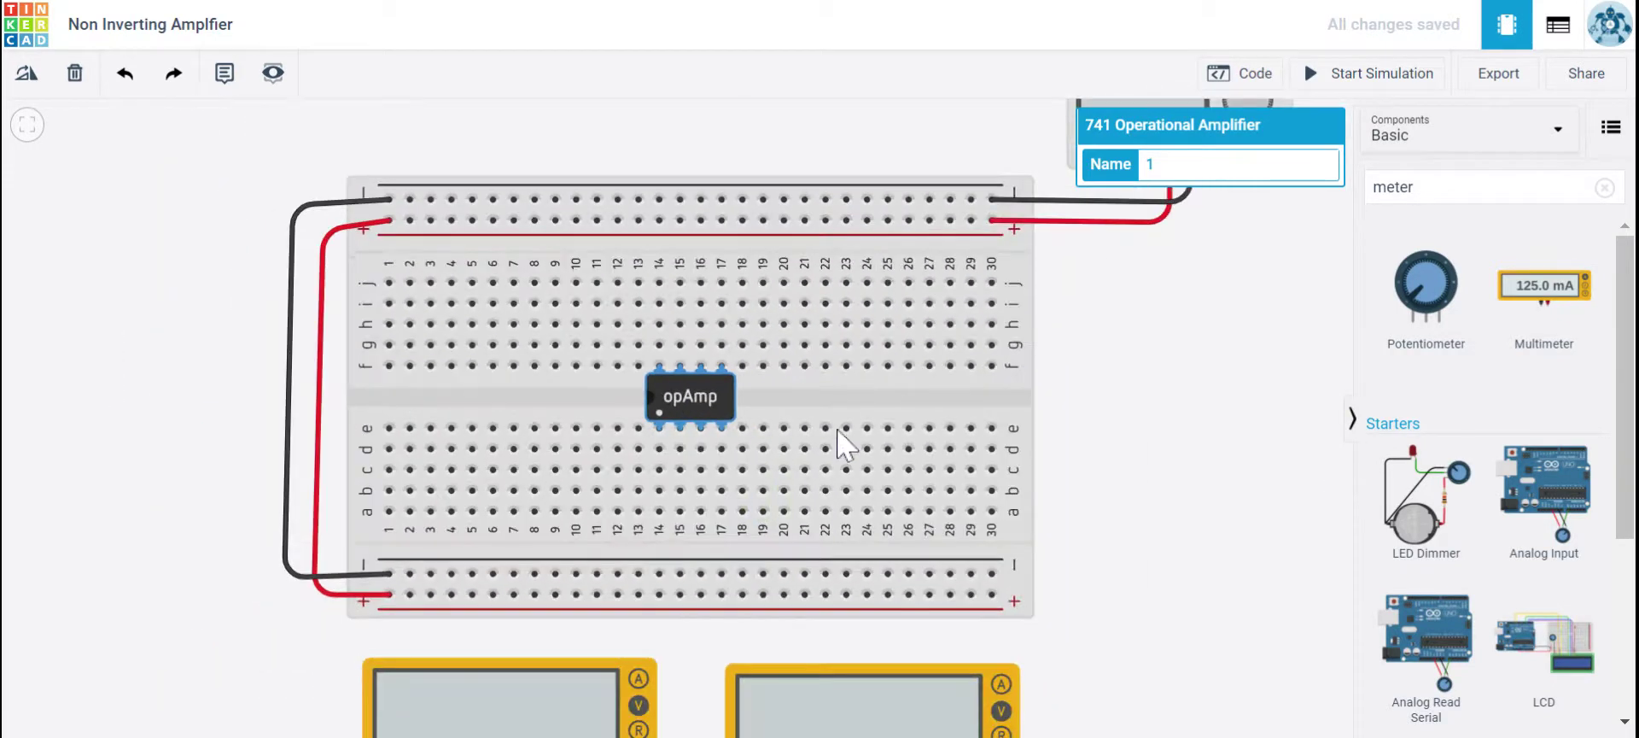
{"action": "scroll", "coordinate": [1195, 570], "scroll_direction": "down", "scroll_amount": 1}
{"action": "left_click_drag", "start_coordinate": [1192, 572], "coordinate": [1135, 502]}
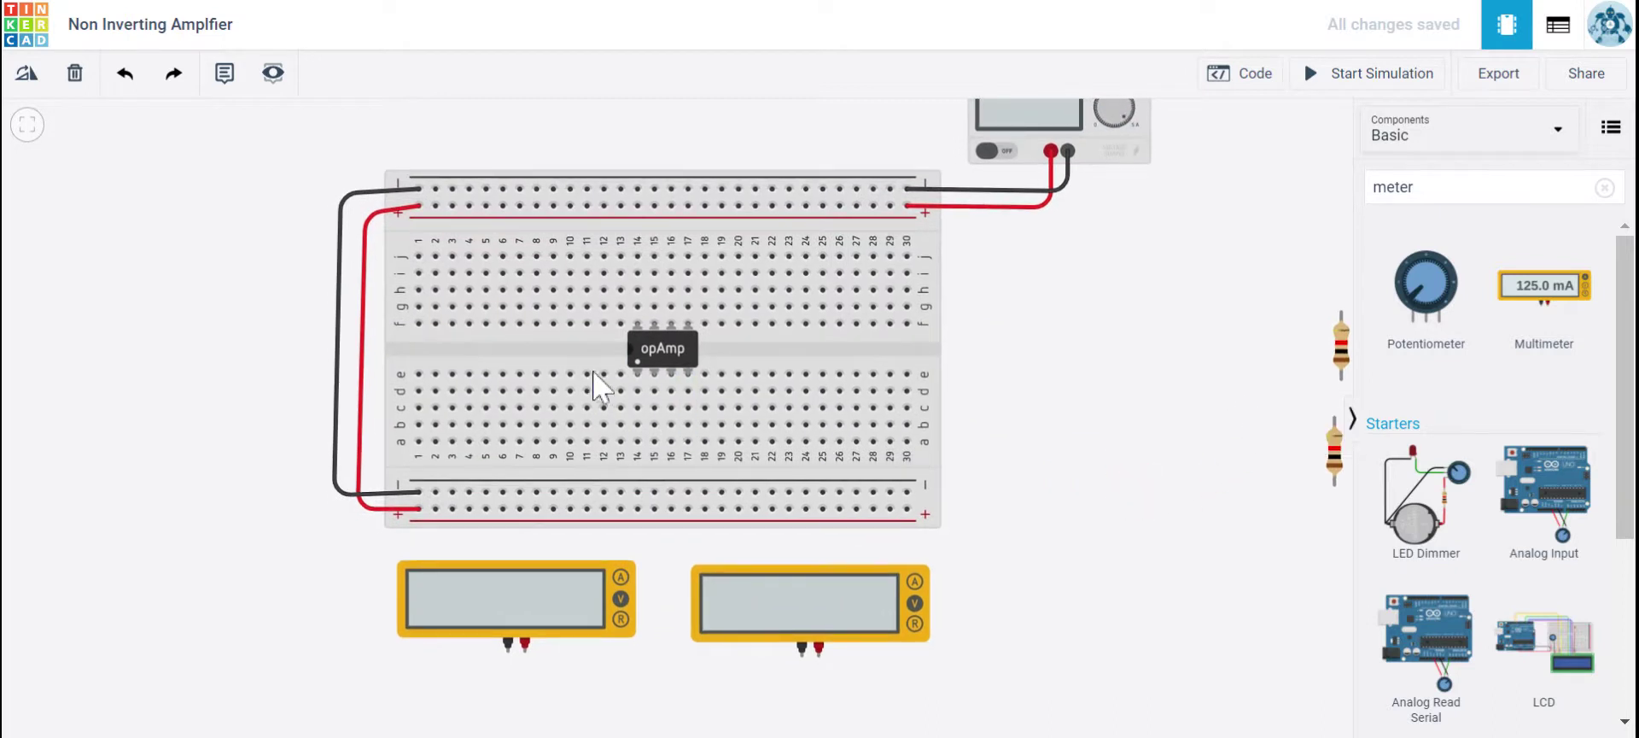
{"action": "scroll", "coordinate": [606, 380], "scroll_direction": "up", "scroll_amount": 2}
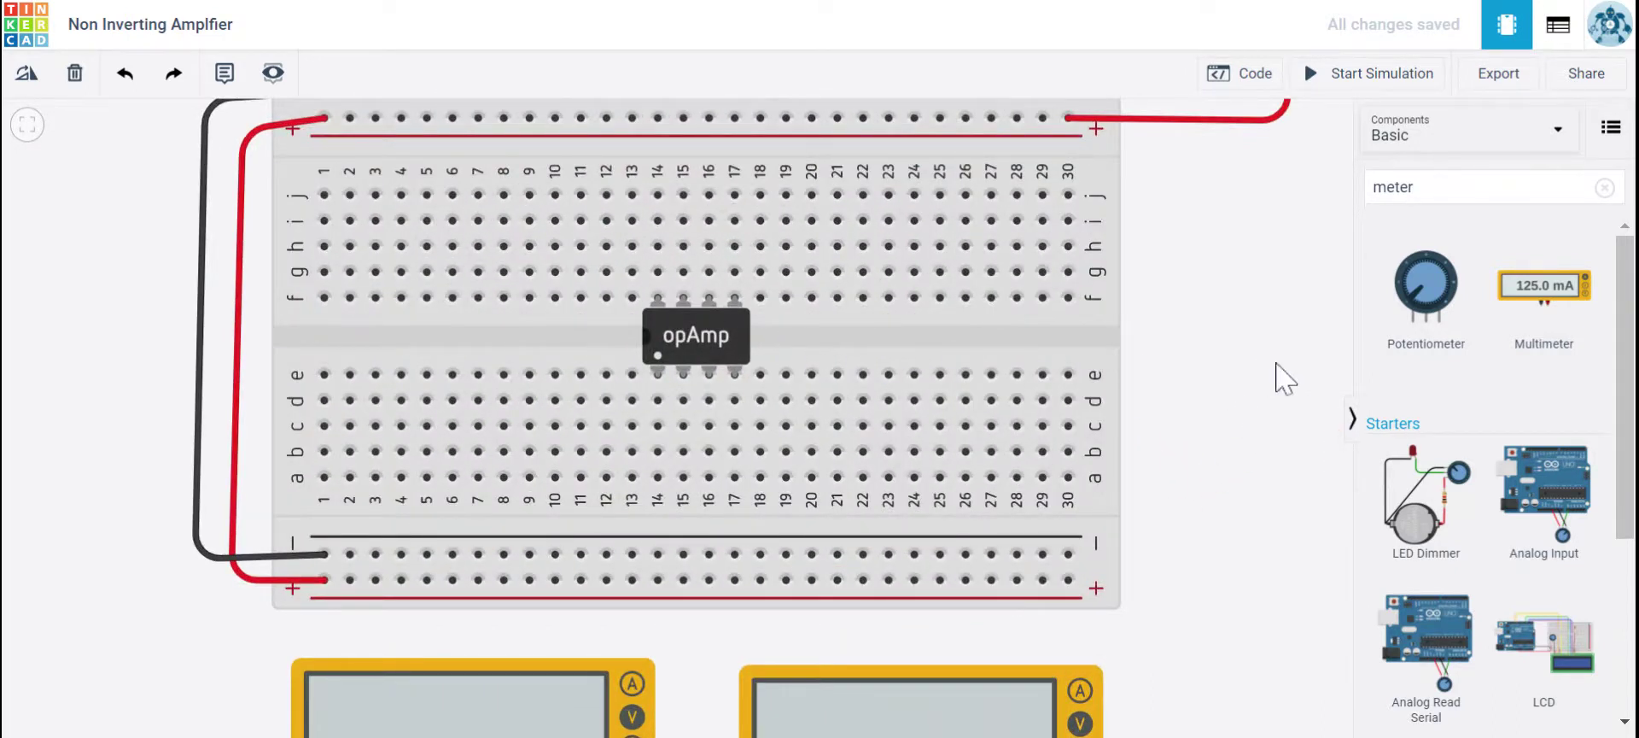
{"action": "left_click_drag", "start_coordinate": [1234, 376], "coordinate": [1234, 472]}
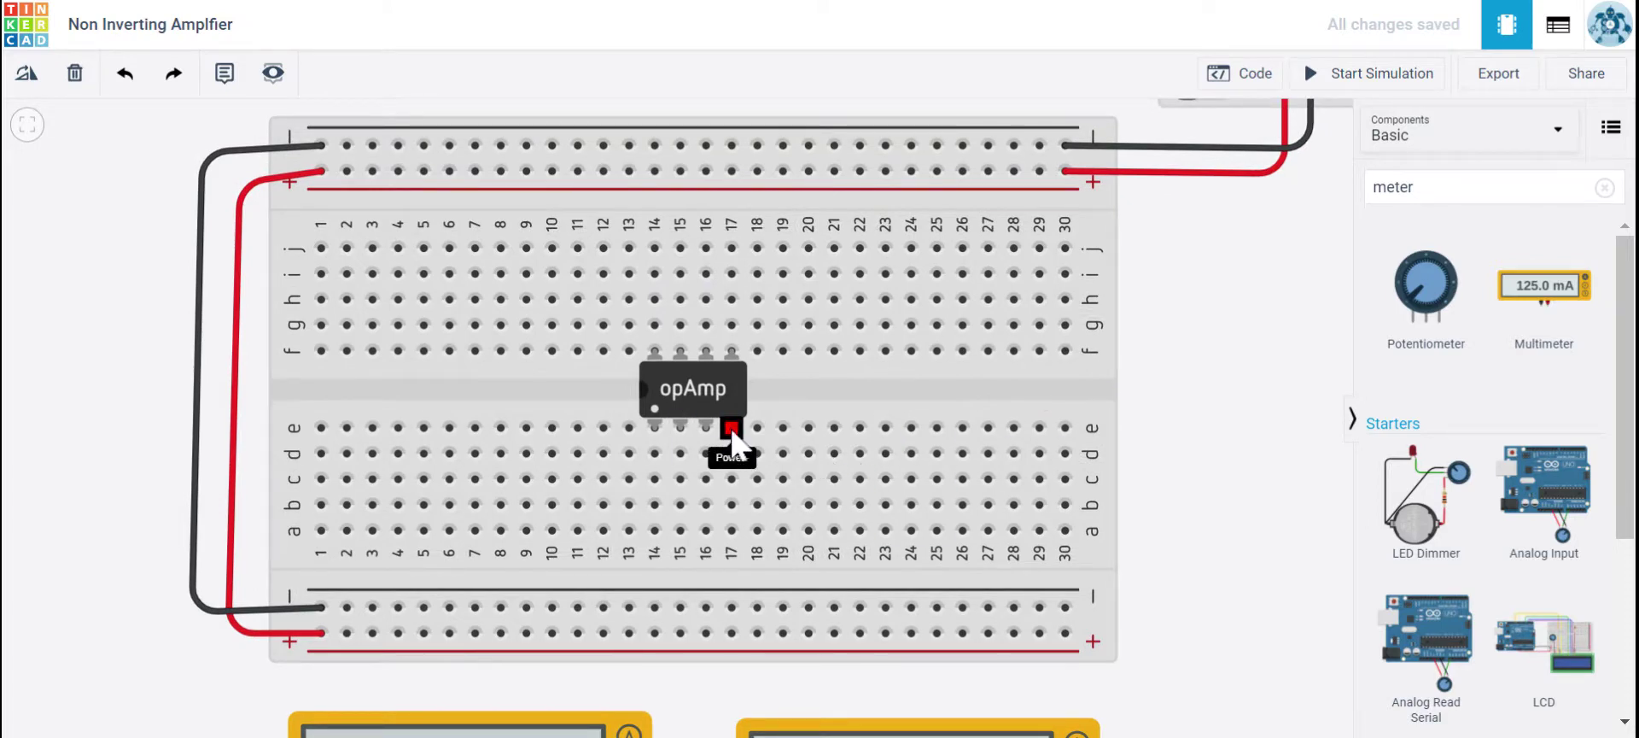
Connect hole 17a to the bottom − rail with a black ground wire.
{"action": "left_click", "coordinate": [732, 530]}
{"action": "left_click", "coordinate": [731, 607]}
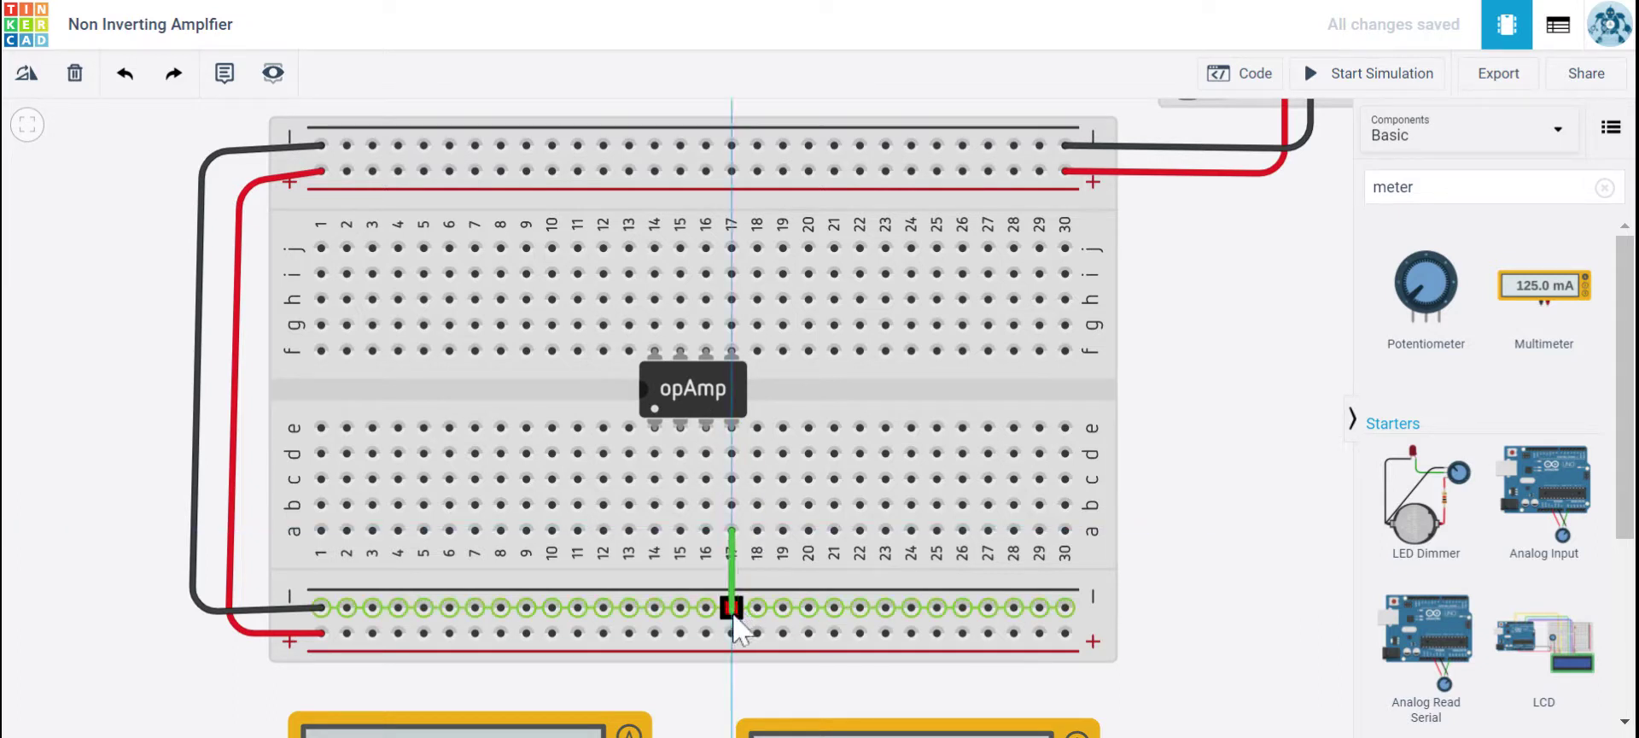
{"action": "left_click", "coordinate": [733, 609]}
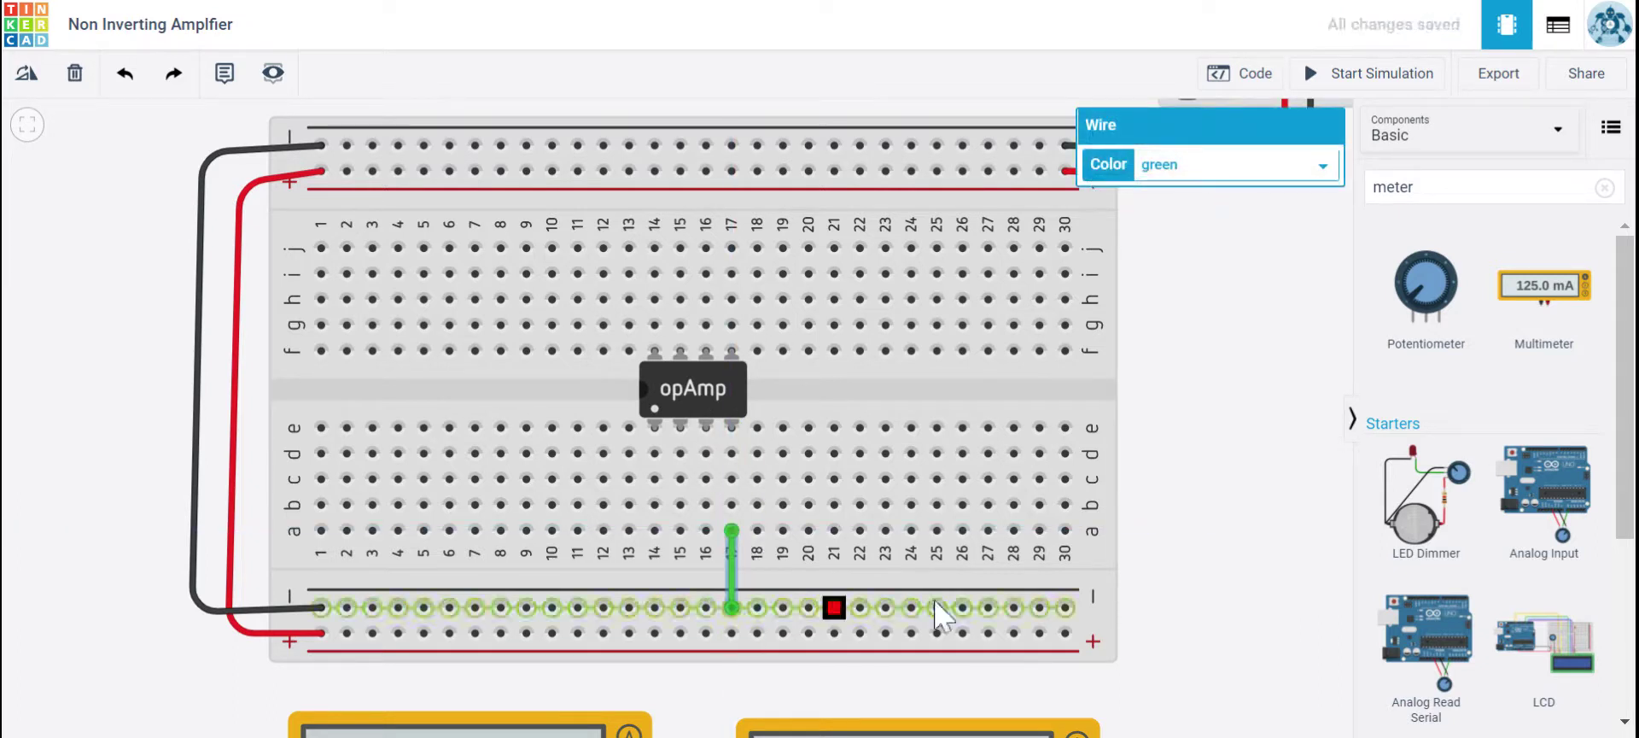
{"action": "left_click", "coordinate": [1229, 194]}
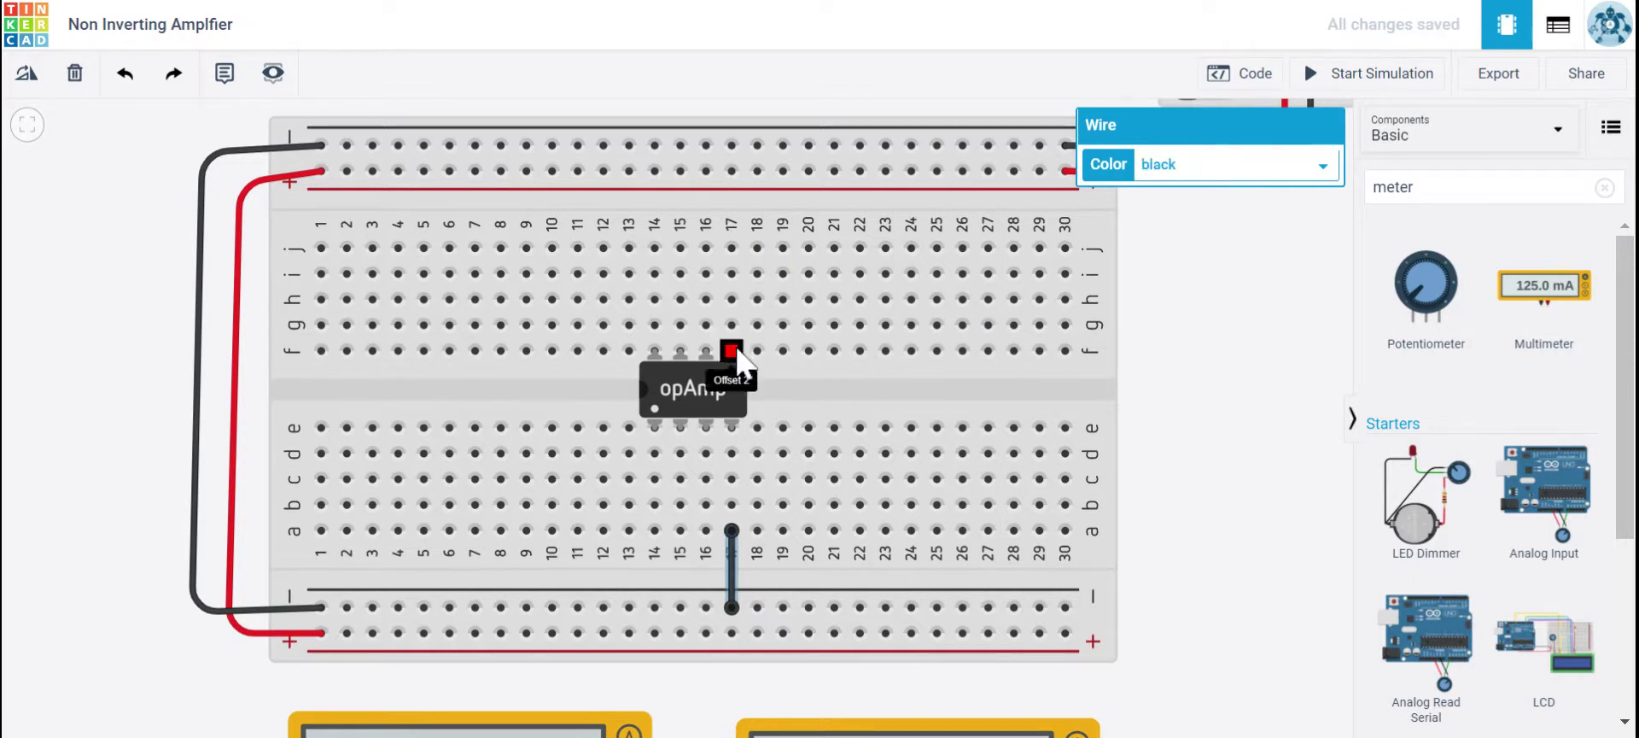
Run a red wire from hole j15 to the + rail in column 15.
{"action": "left_click", "coordinate": [680, 350]}
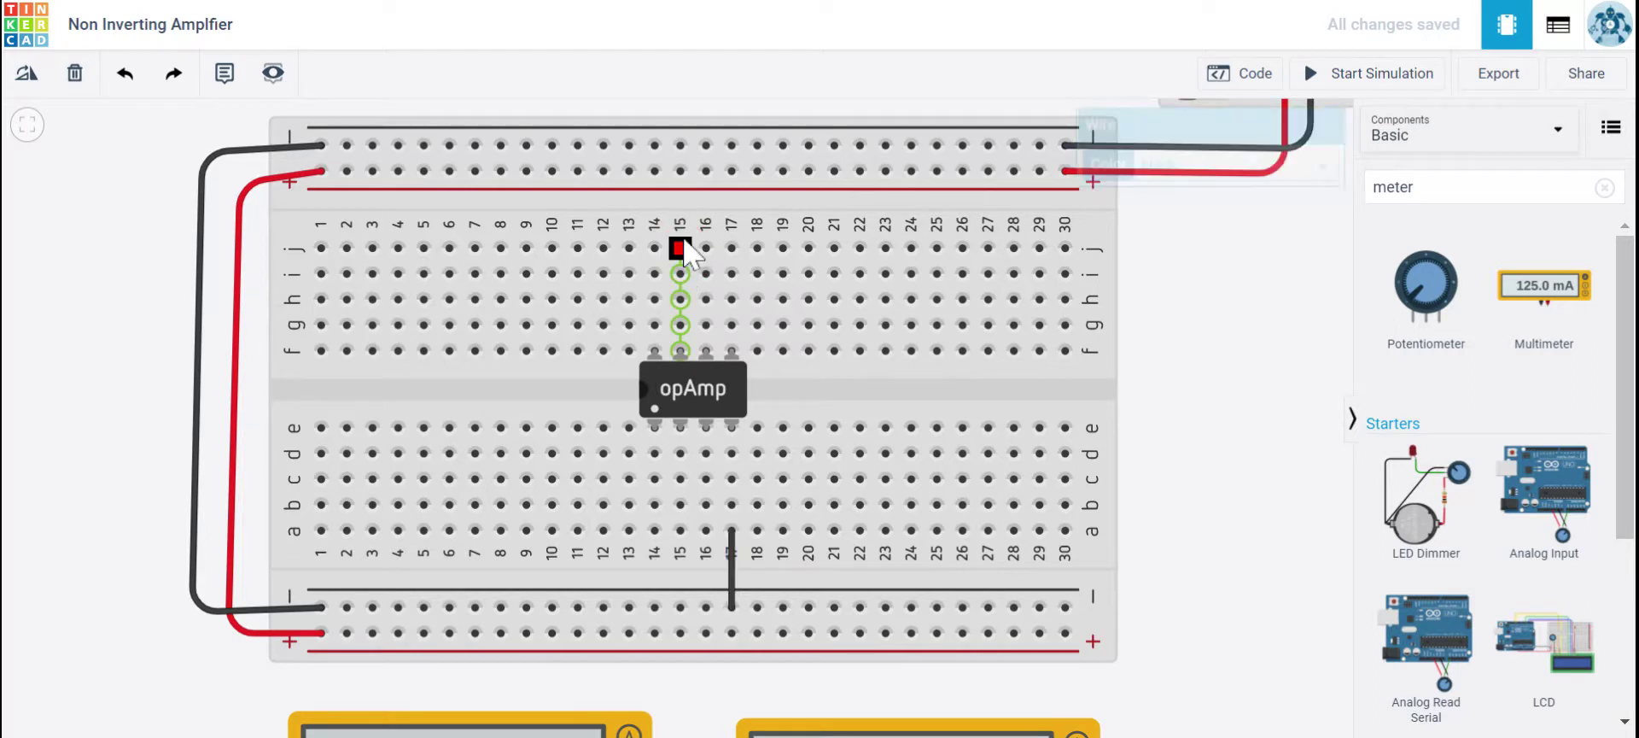
{"action": "left_click", "coordinate": [681, 246]}
{"action": "left_click", "coordinate": [686, 174]}
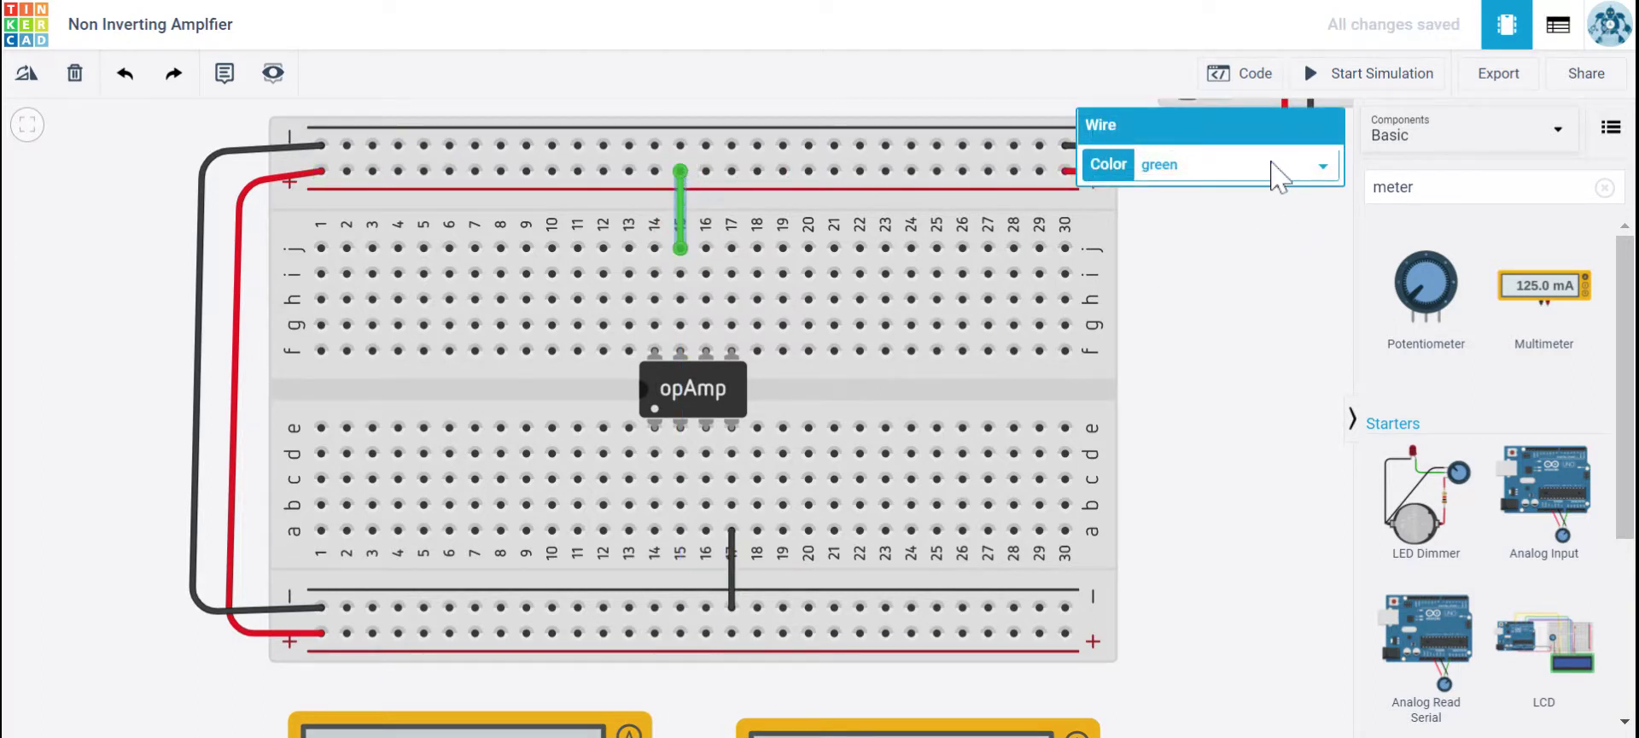
{"action": "left_click", "coordinate": [1216, 196]}
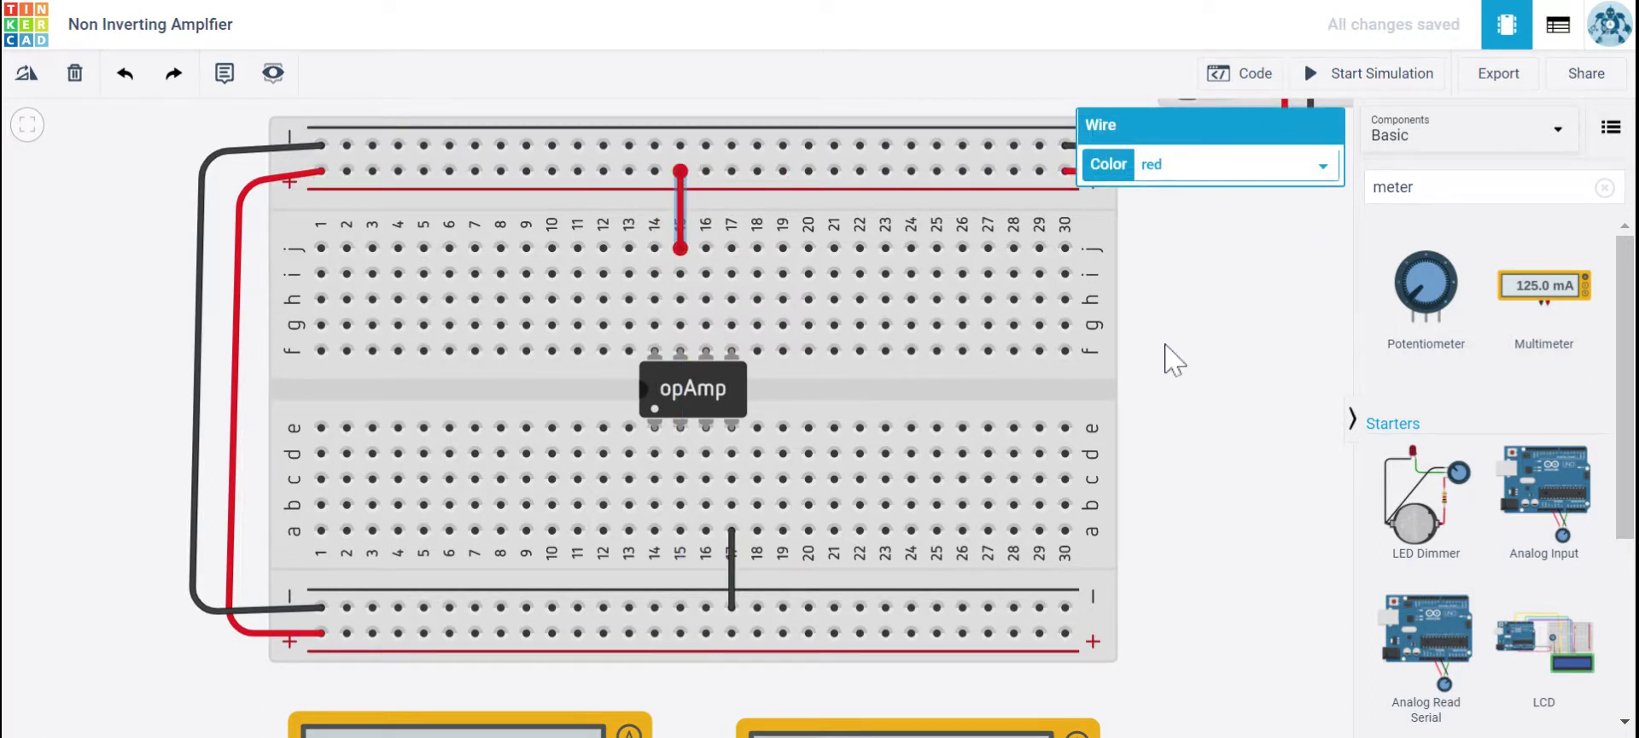
{"action": "scroll", "coordinate": [1169, 358], "scroll_direction": "down", "scroll_amount": 1}
{"action": "left_click", "coordinate": [1195, 386]}
{"action": "left_click_drag", "start_coordinate": [1170, 397], "coordinate": [1073, 394]}
{"action": "scroll", "coordinate": [1084, 418], "scroll_direction": "down", "scroll_amount": 2}
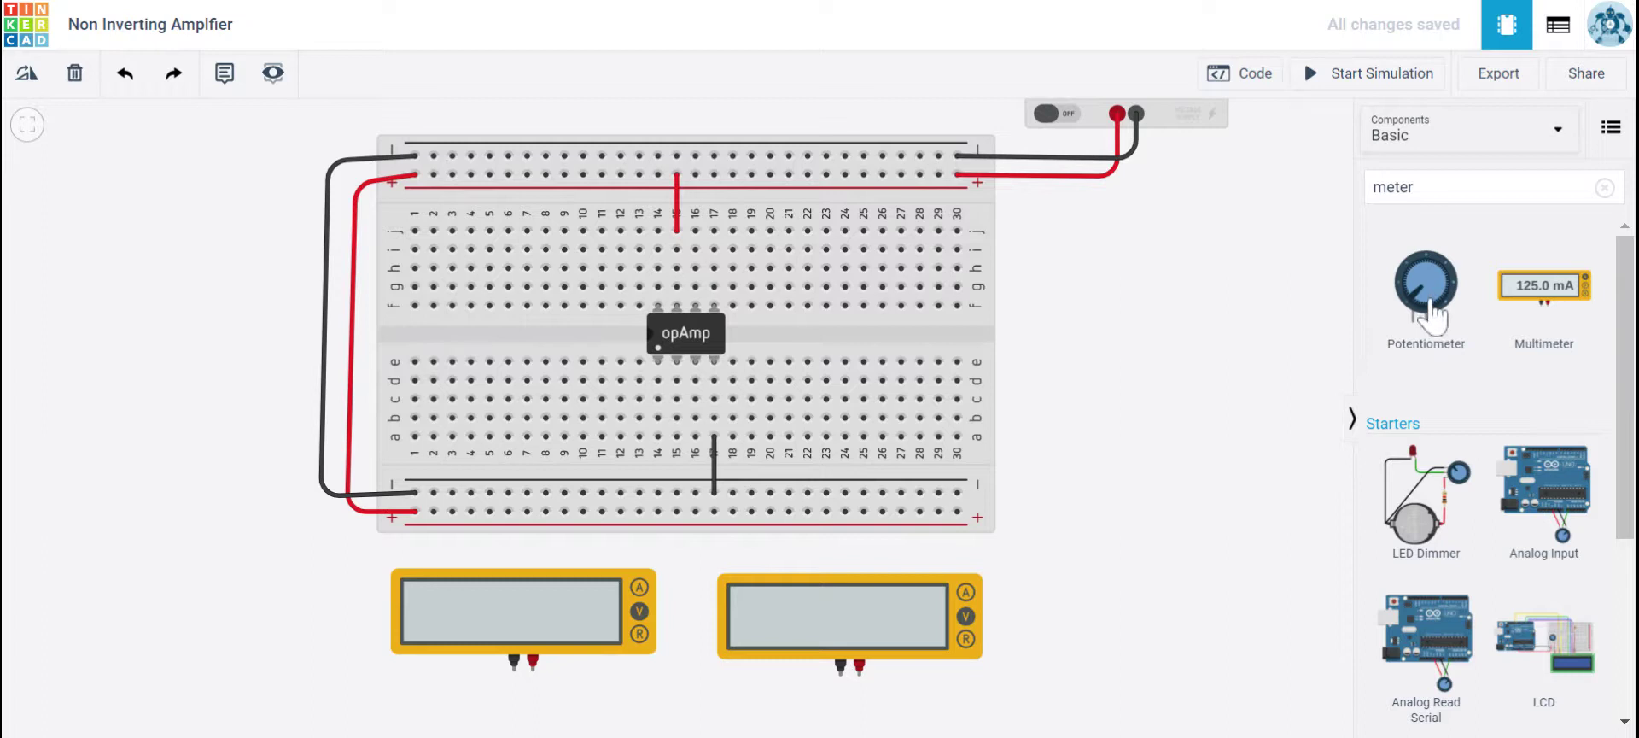
Place a potentiometer on the left side of the breadboard.
{"action": "left_click_drag", "start_coordinate": [1435, 318], "coordinate": [517, 380]}
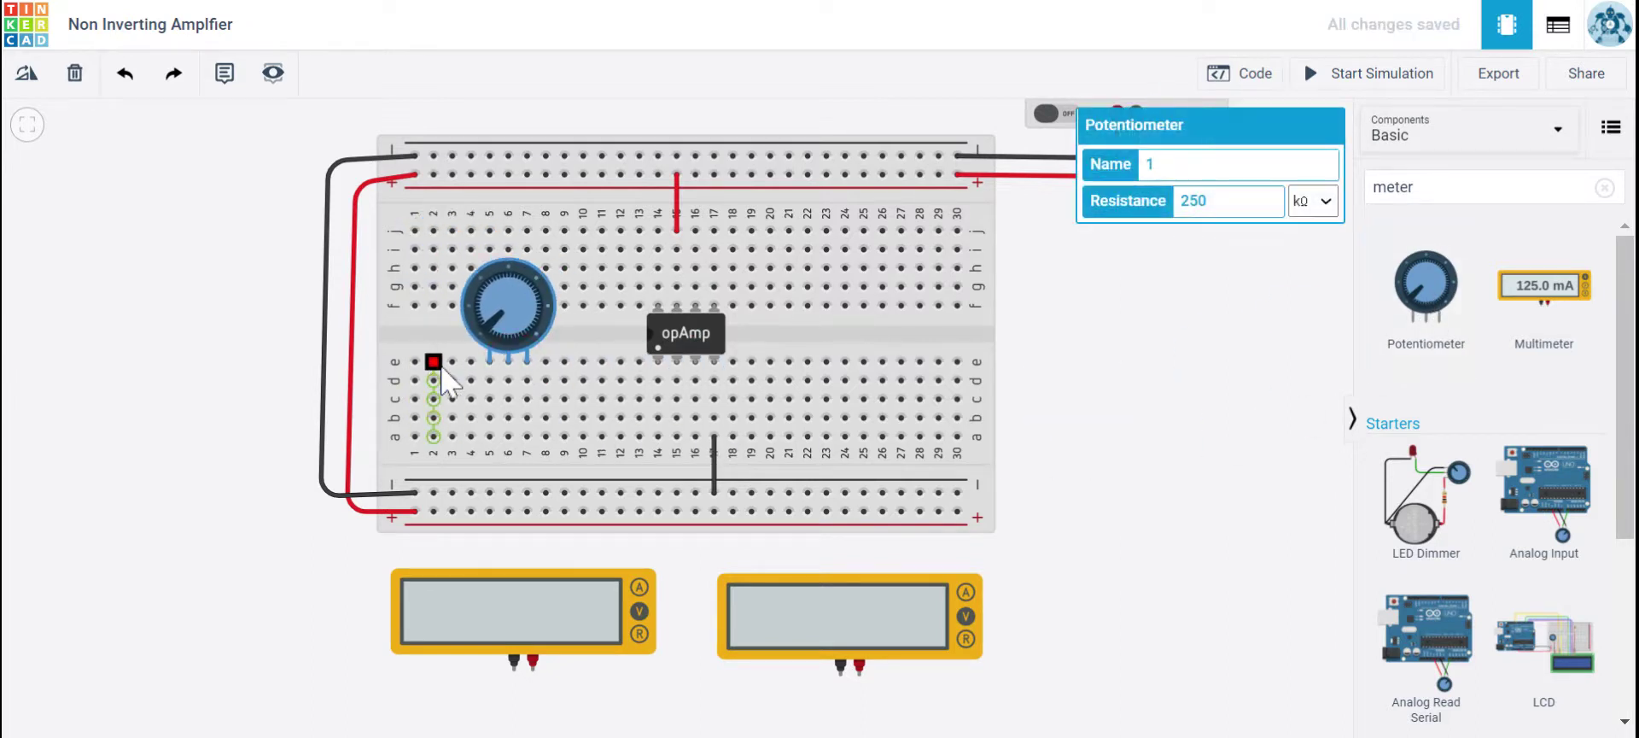
{"action": "scroll", "coordinate": [693, 351], "scroll_direction": "up", "scroll_amount": 2}
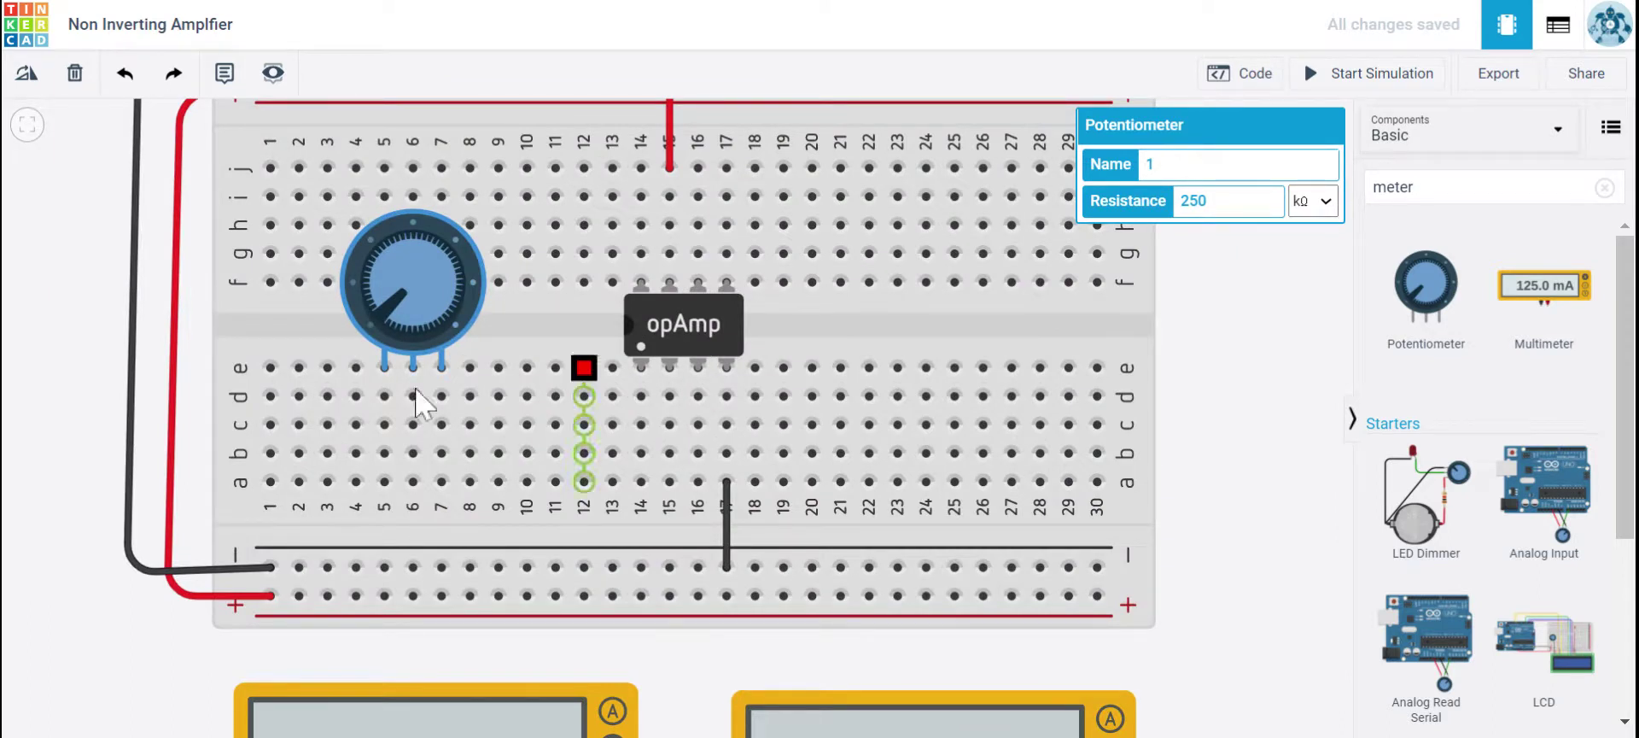
{"action": "left_click", "coordinate": [188, 410]}
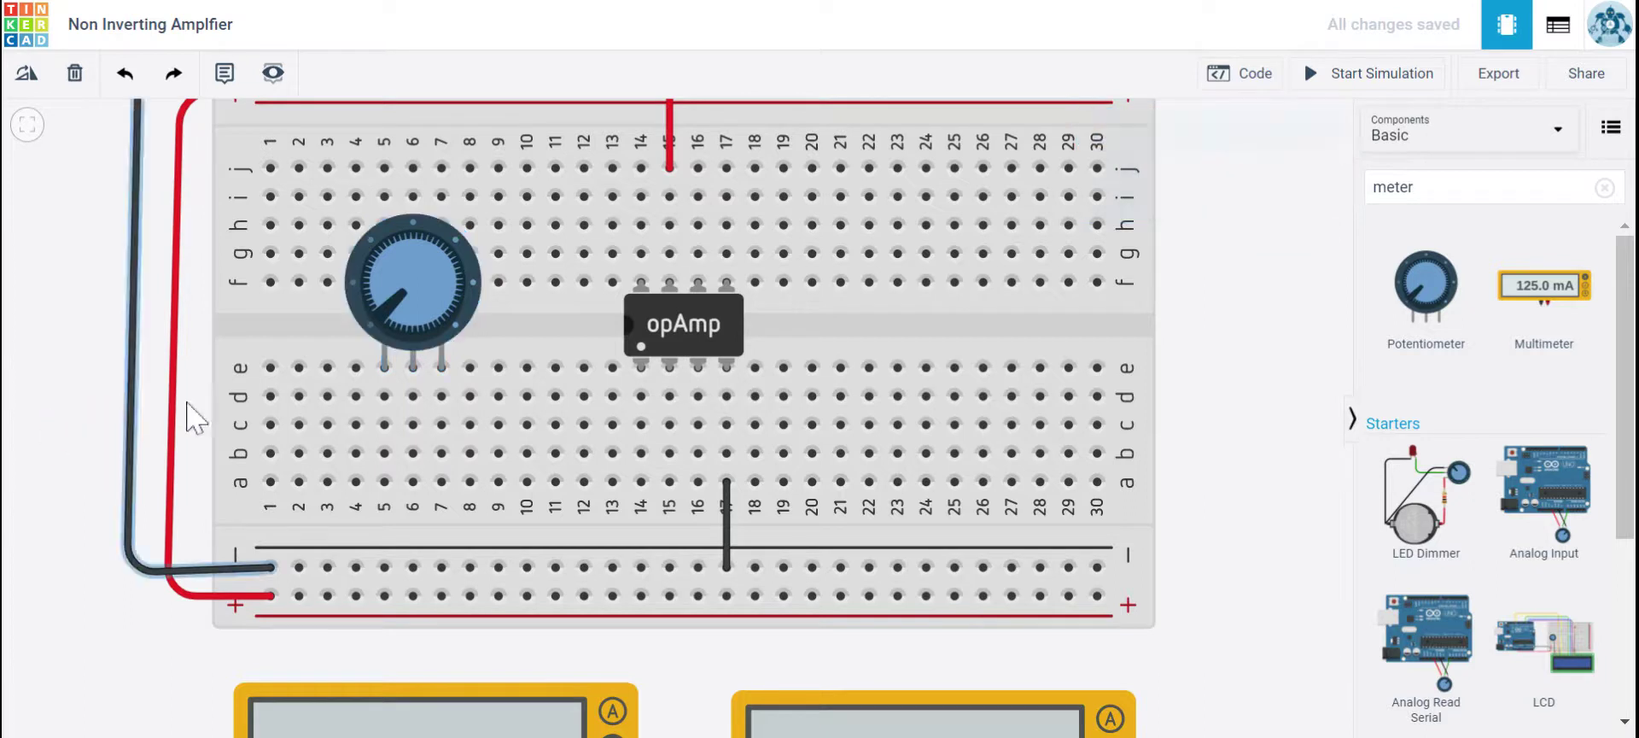
Change the potentiometer's resistance from 250 to 10 kΩ.
{"action": "left_click", "coordinate": [396, 270]}
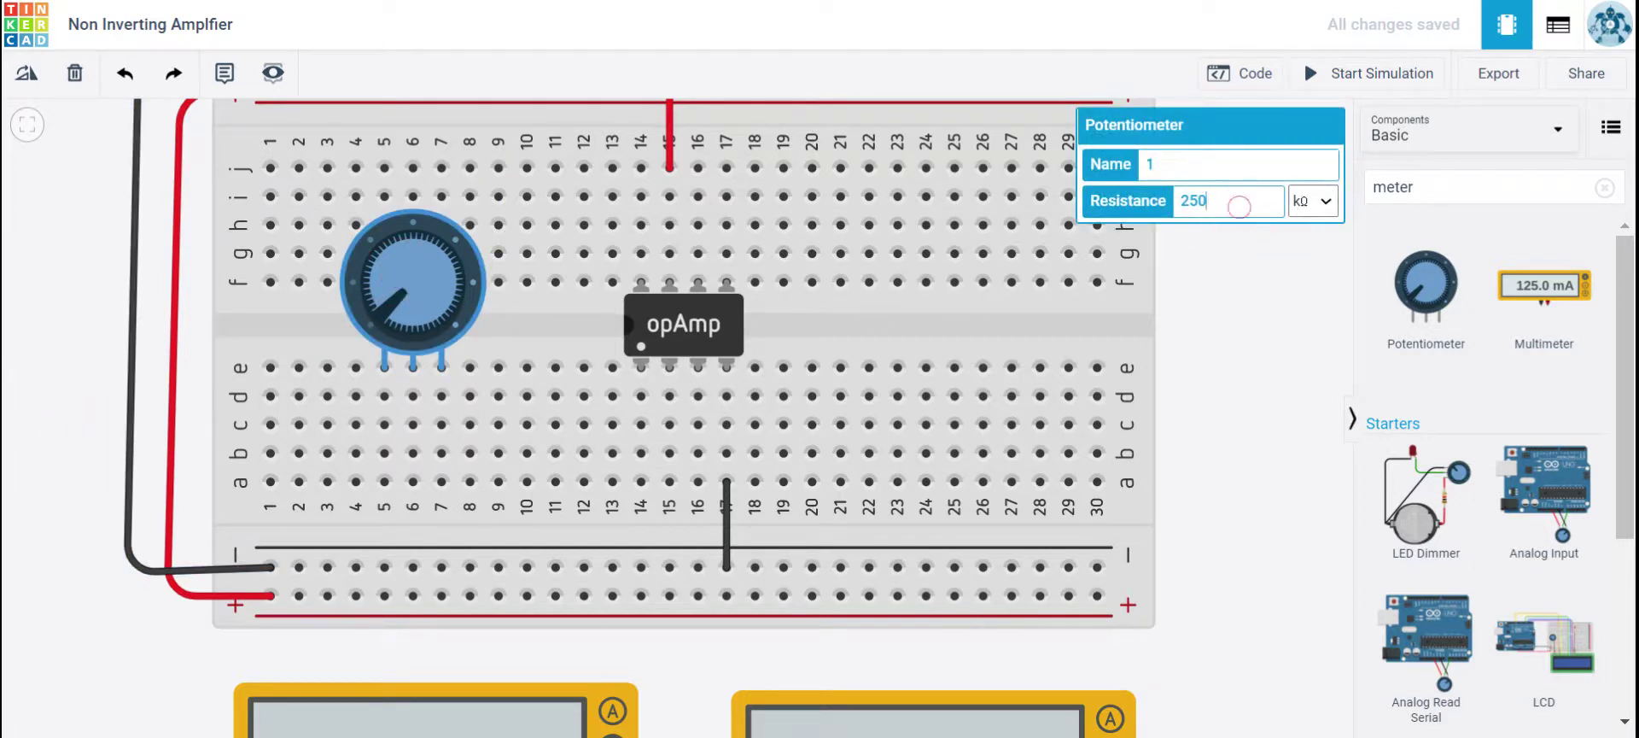
{"action": "left_click", "coordinate": [1210, 200]}
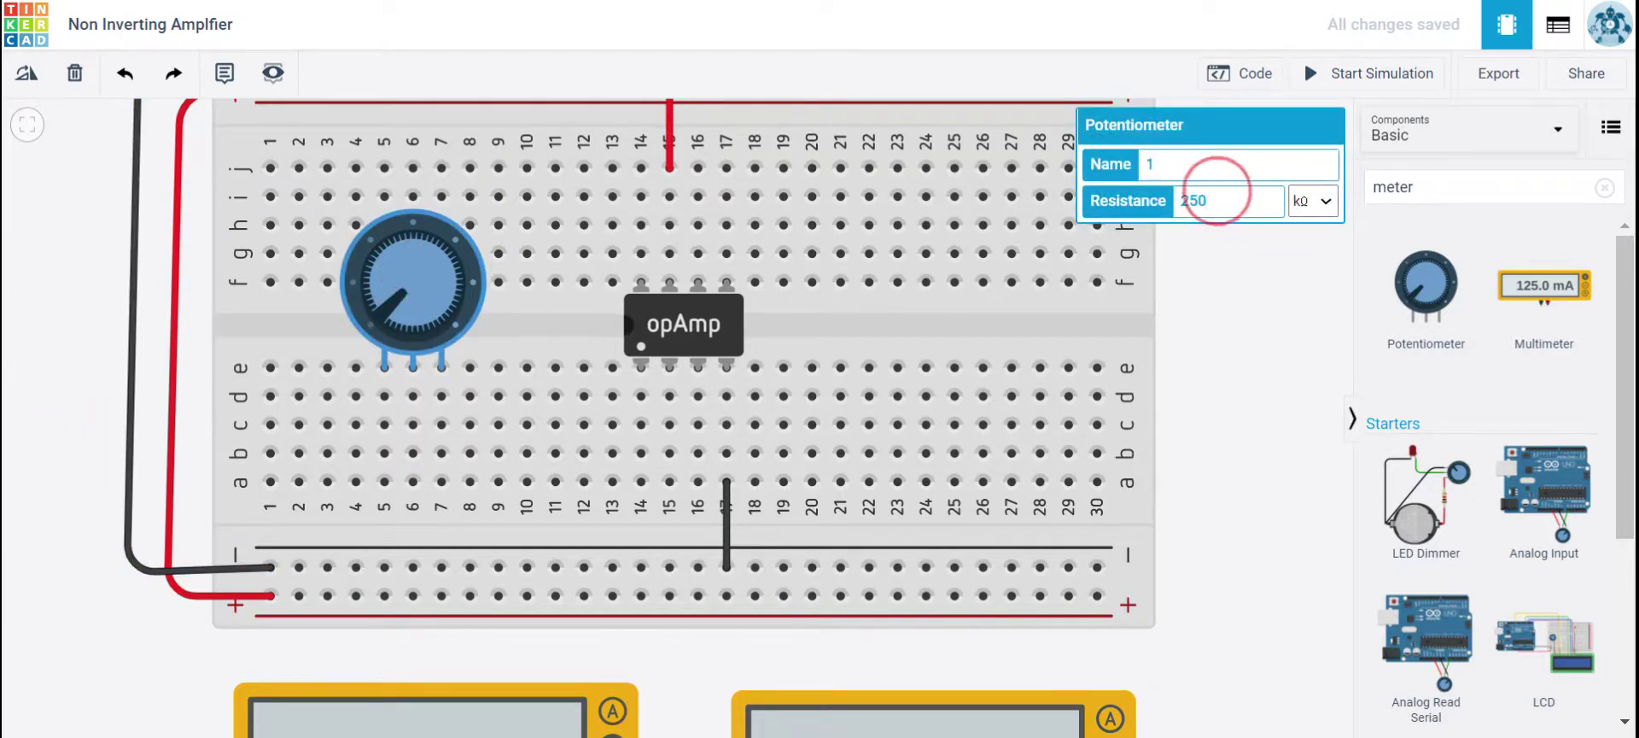
{"action": "key", "text": "BackSpace"}
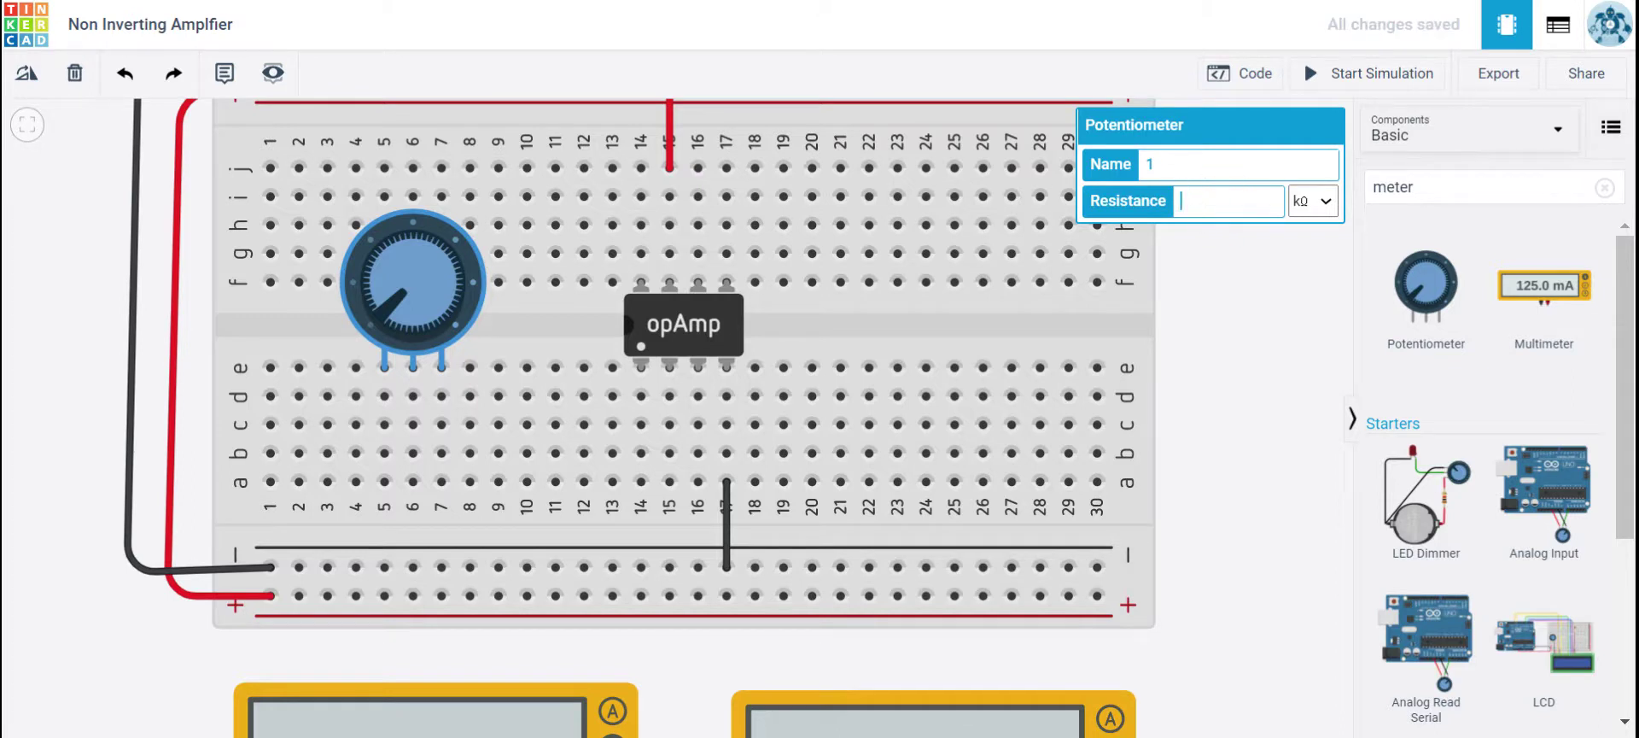
{"action": "type", "text": "10"}
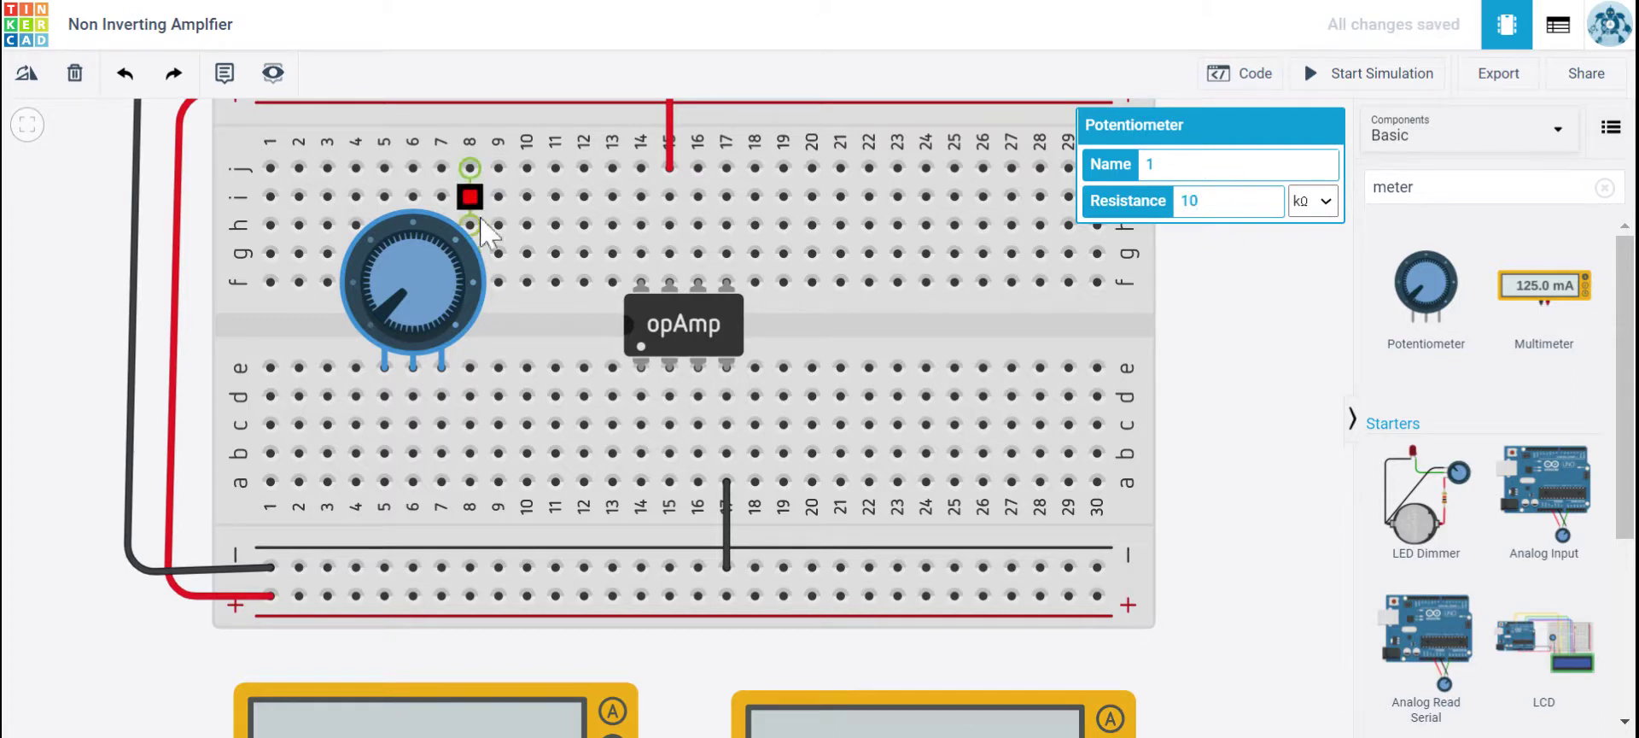
{"action": "left_click", "coordinate": [111, 352]}
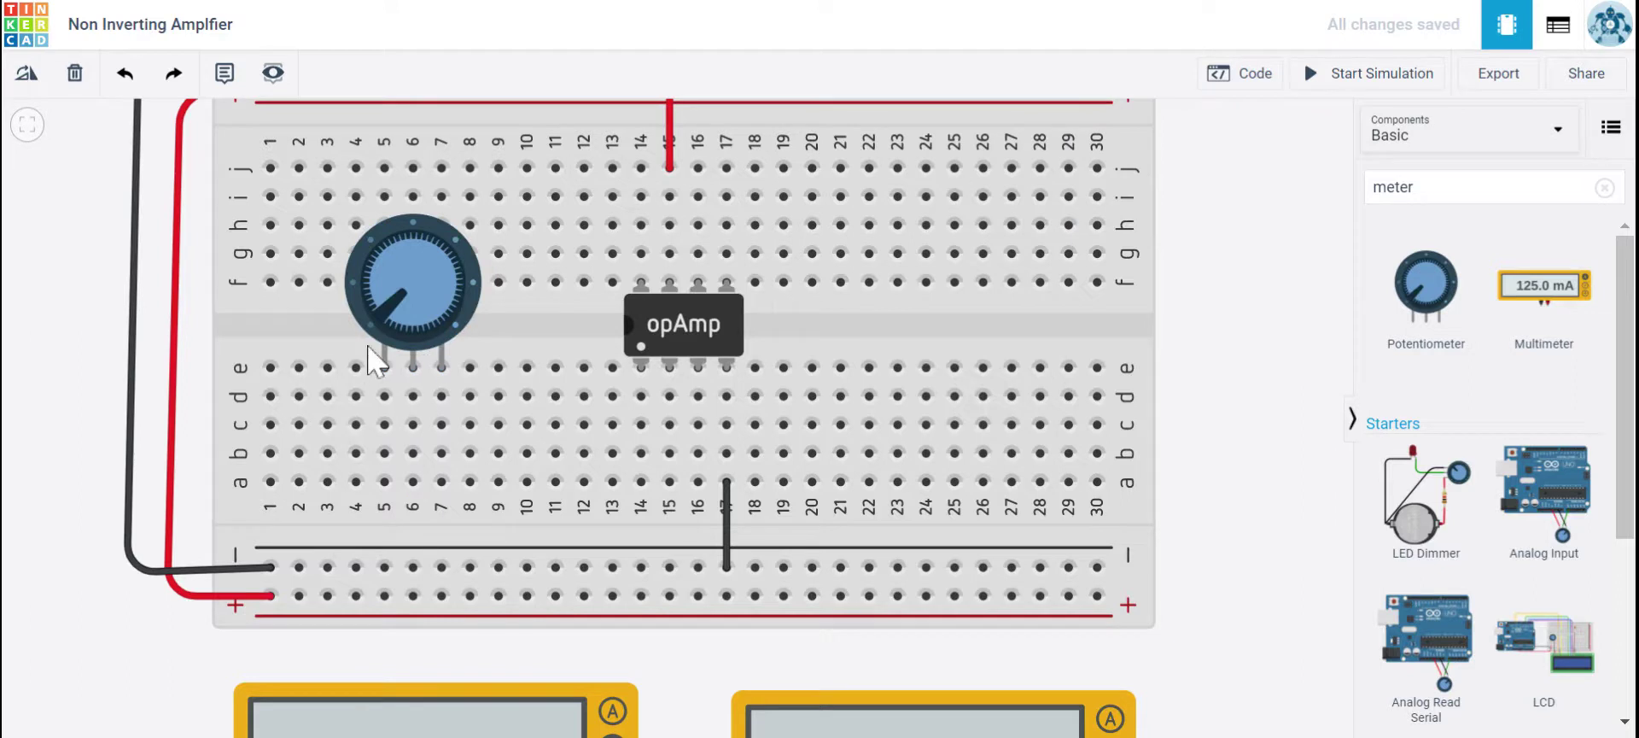
Wire potentiometer pin a5 to the − rail in black and a7 to the + rail in red.
{"action": "left_click", "coordinate": [384, 482]}
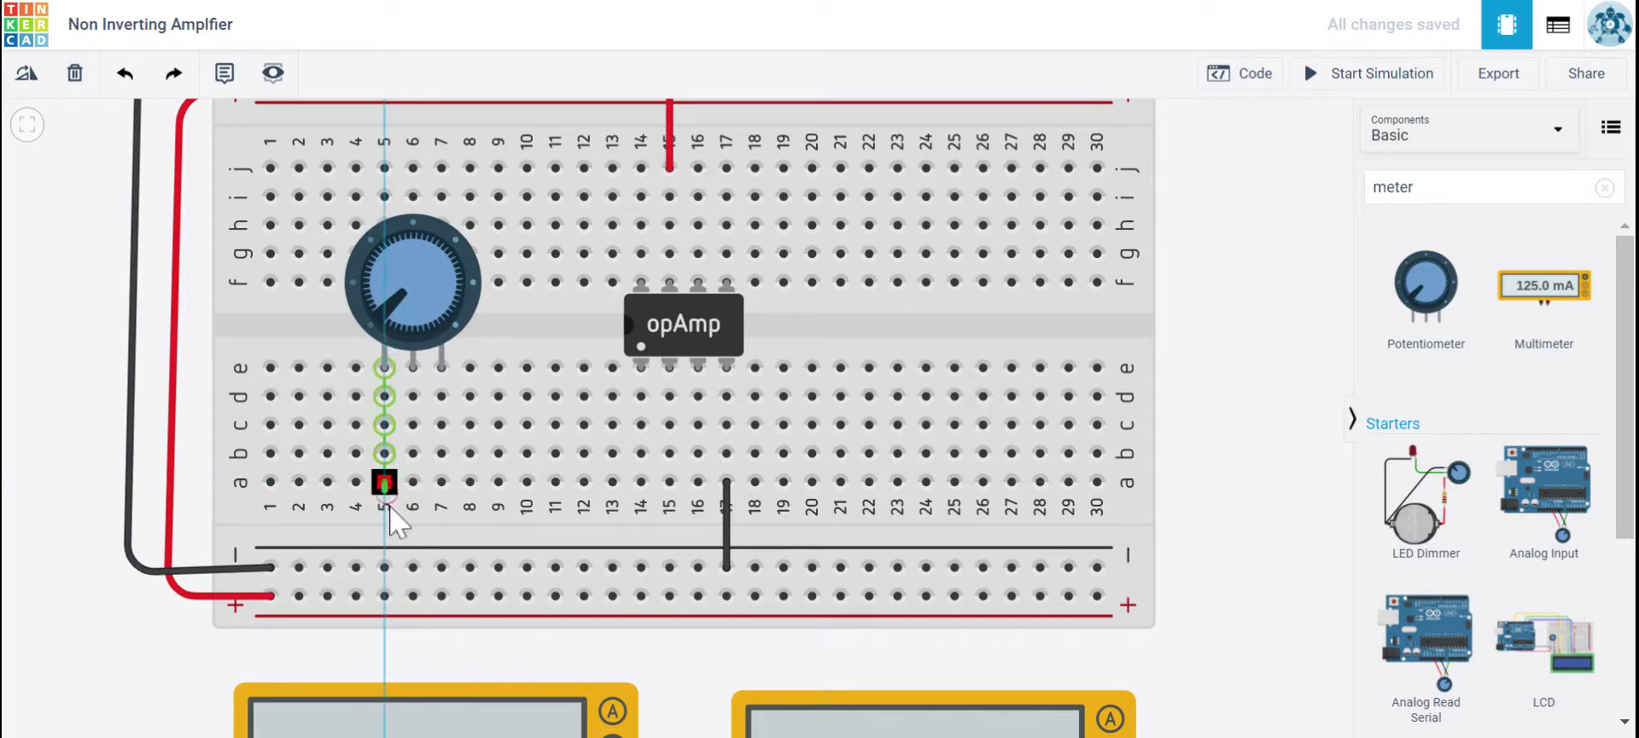
{"action": "left_click", "coordinate": [384, 566]}
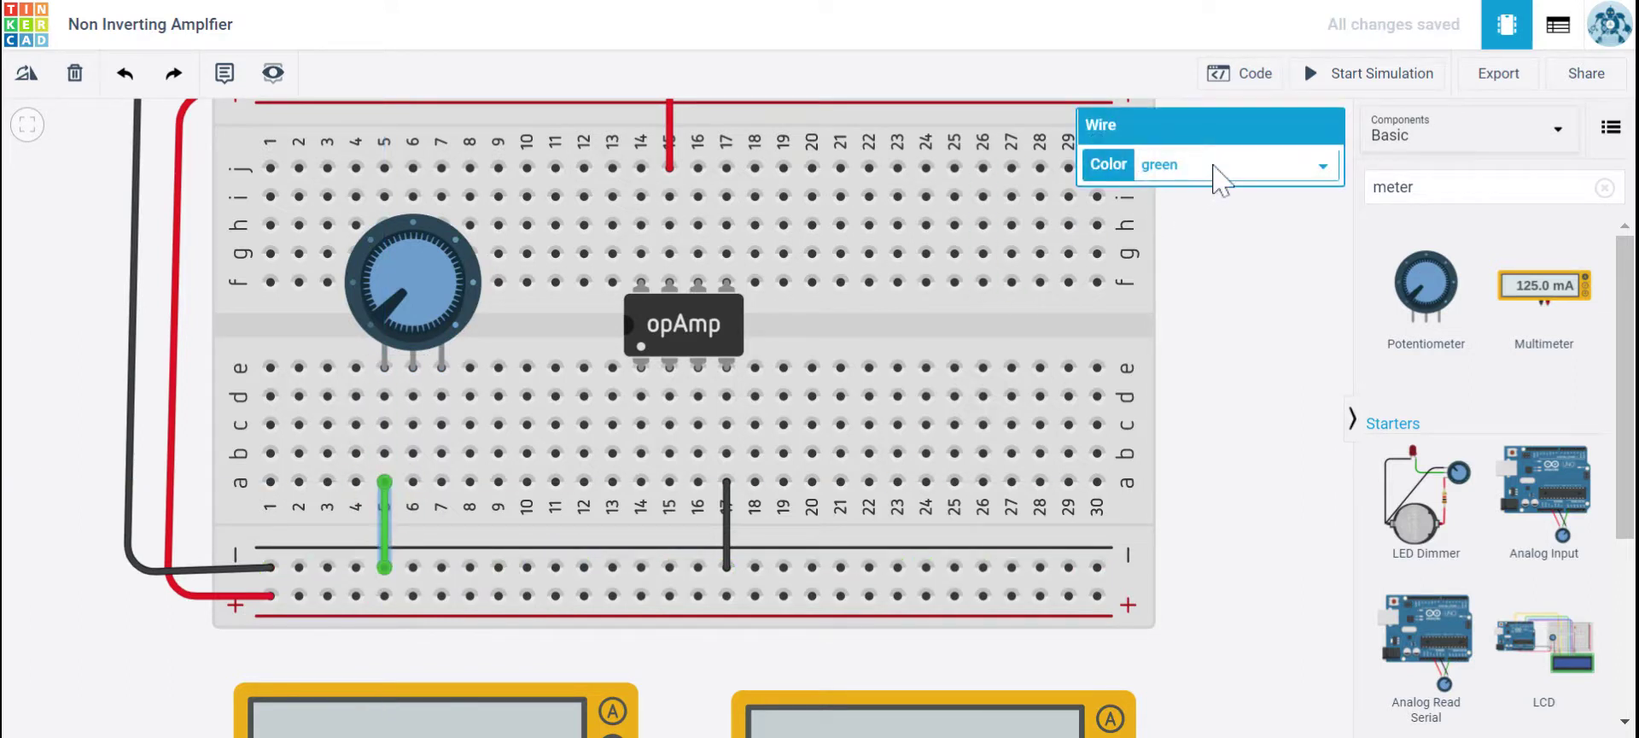
{"action": "left_click", "coordinate": [1212, 184]}
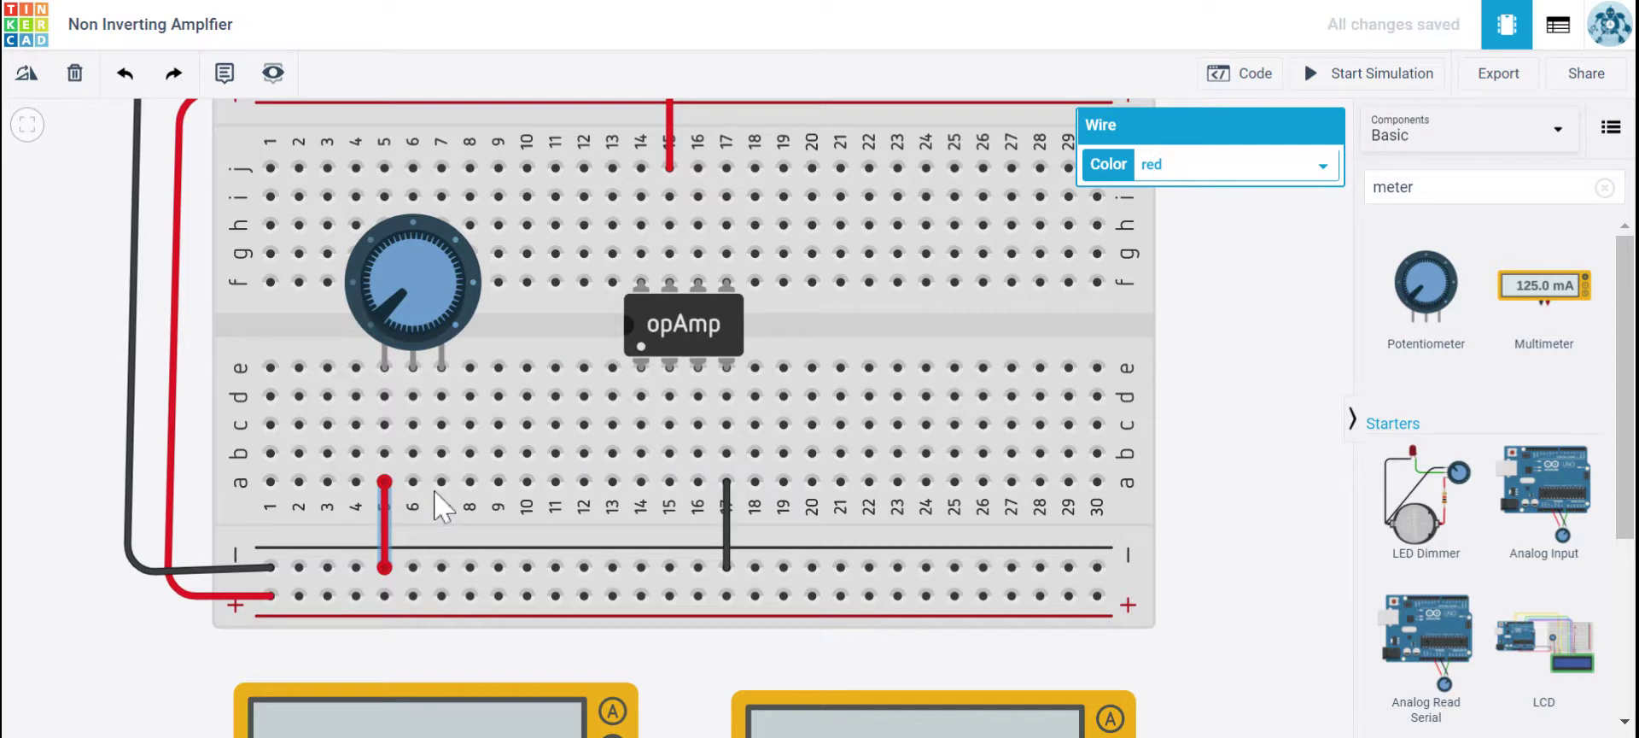
{"action": "left_click", "coordinate": [1229, 195]}
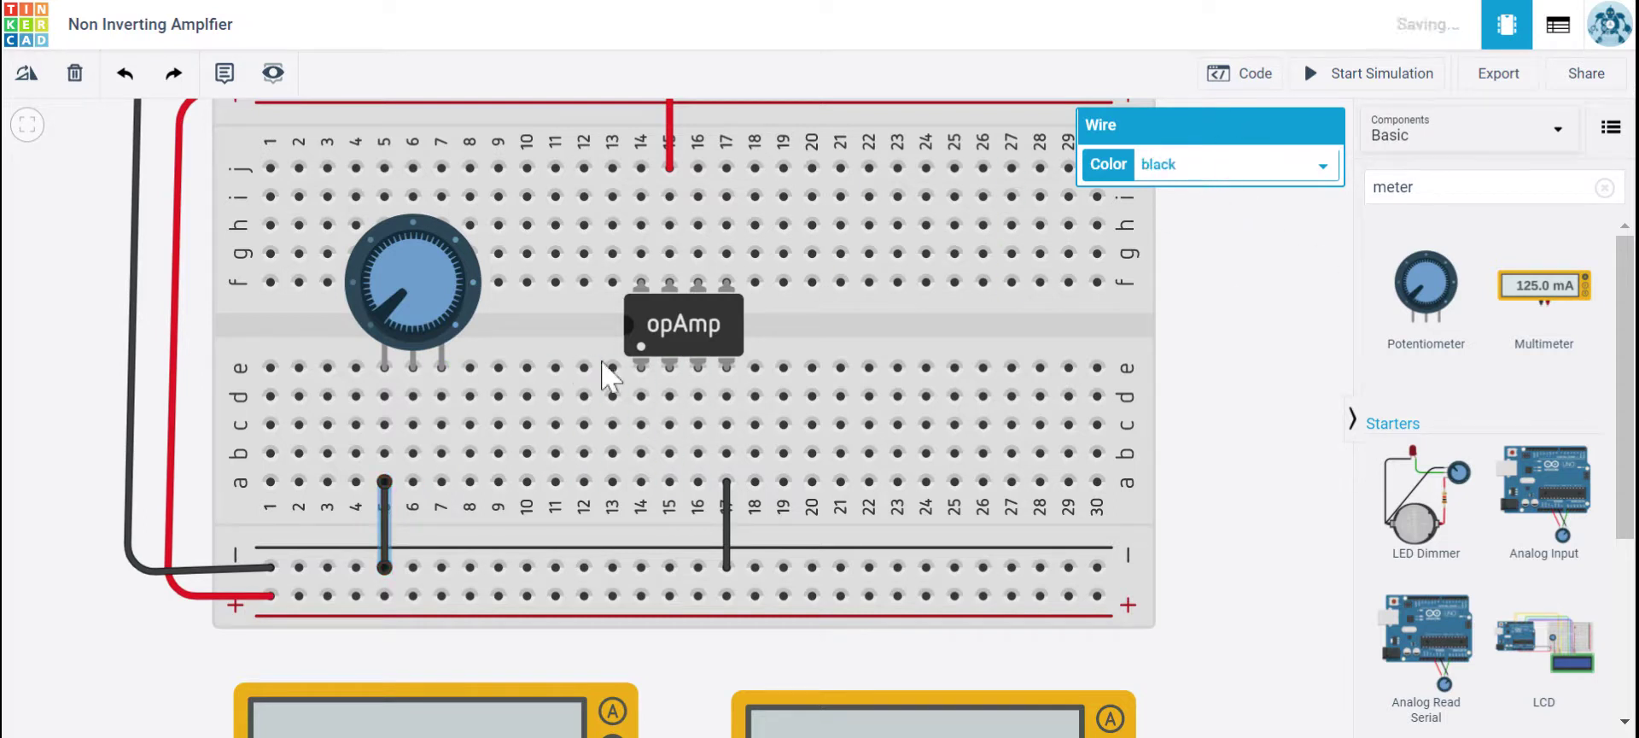
{"action": "left_click", "coordinate": [441, 482]}
{"action": "left_click", "coordinate": [441, 595]}
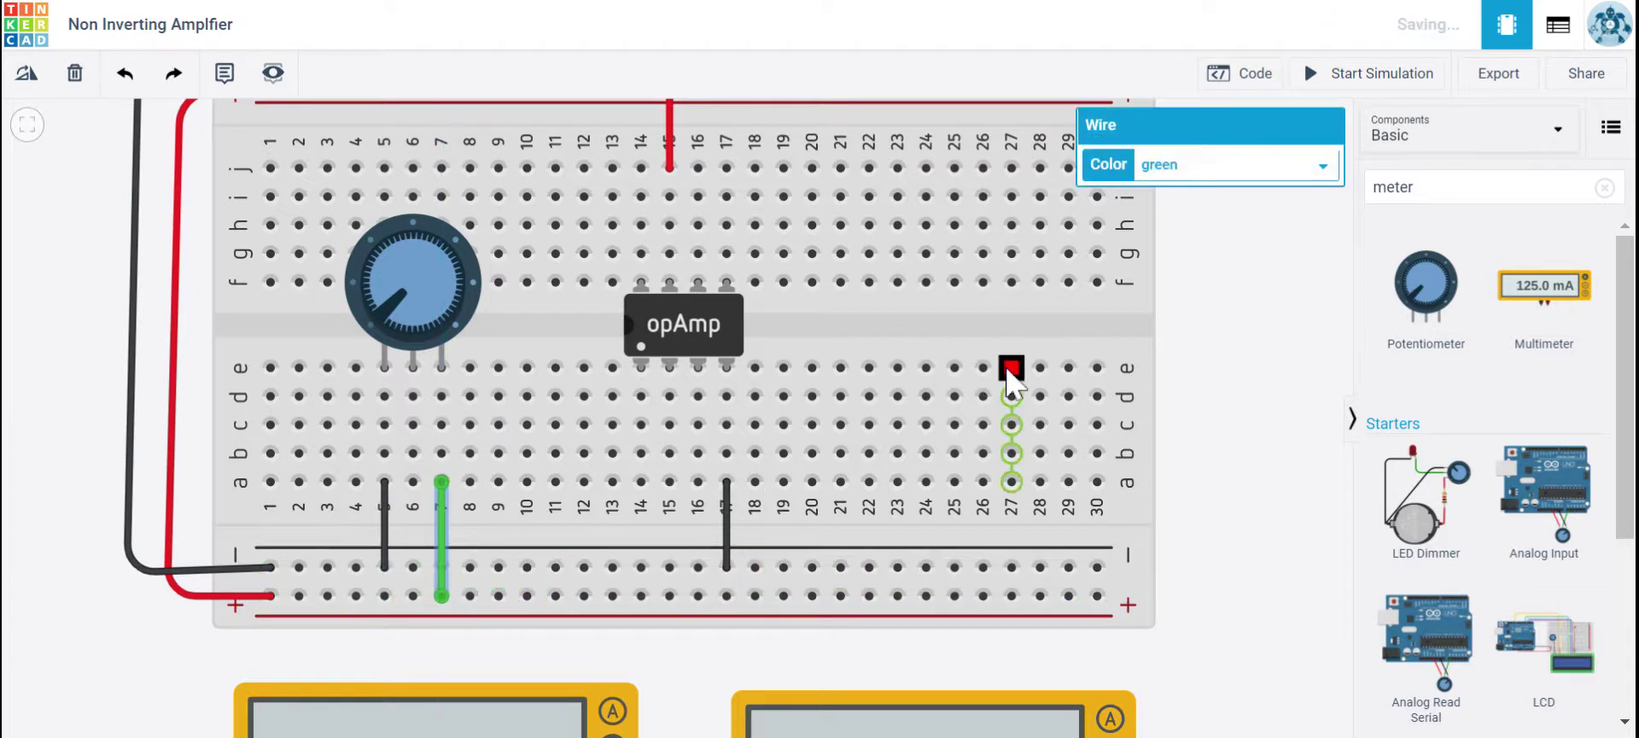
{"action": "left_click", "coordinate": [1212, 220]}
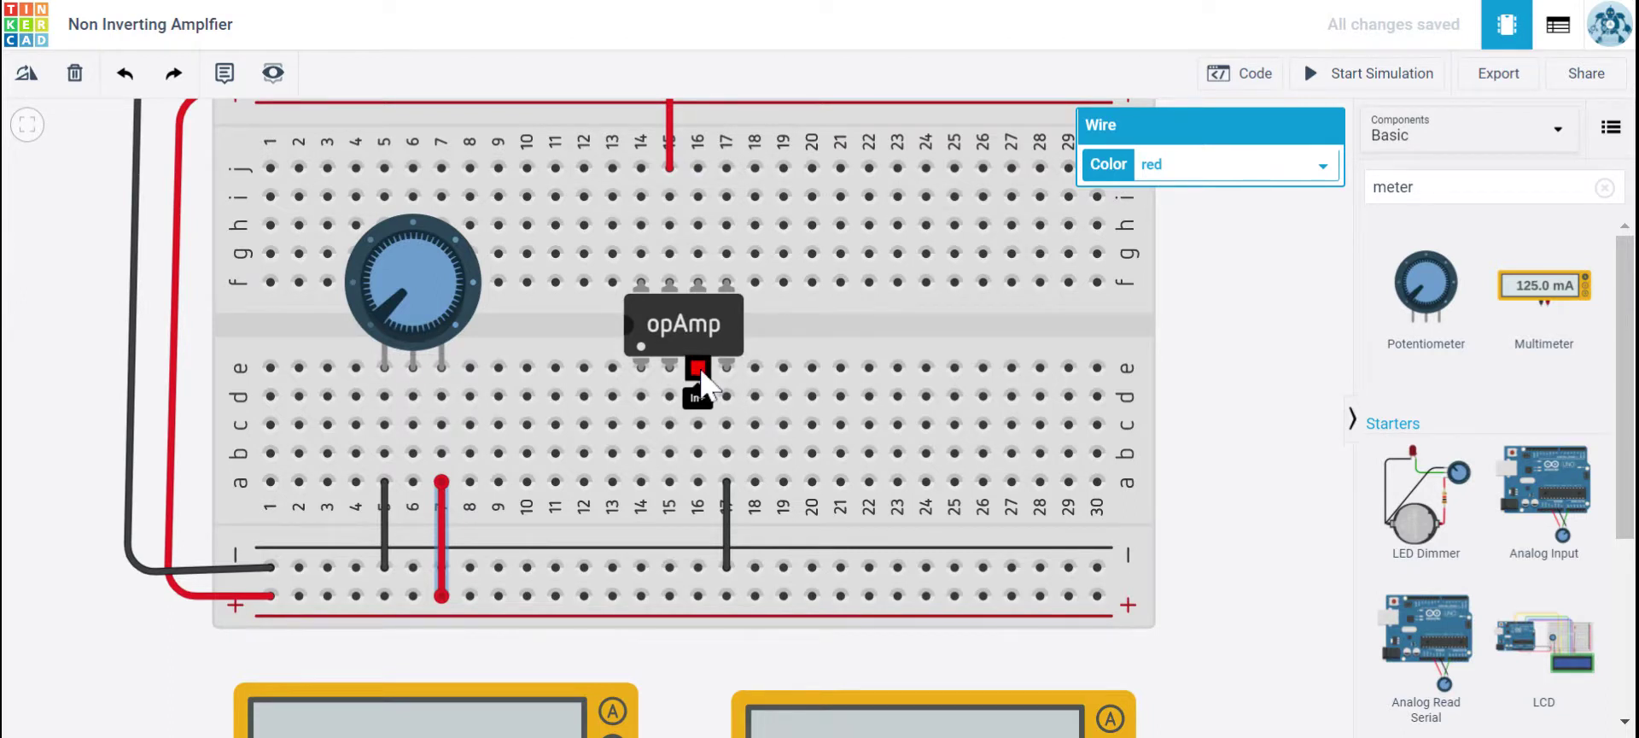
Connect op-amp hole d16 to the potentiometer's middle pin at d6 with a green wire.
{"action": "left_click", "coordinate": [700, 397]}
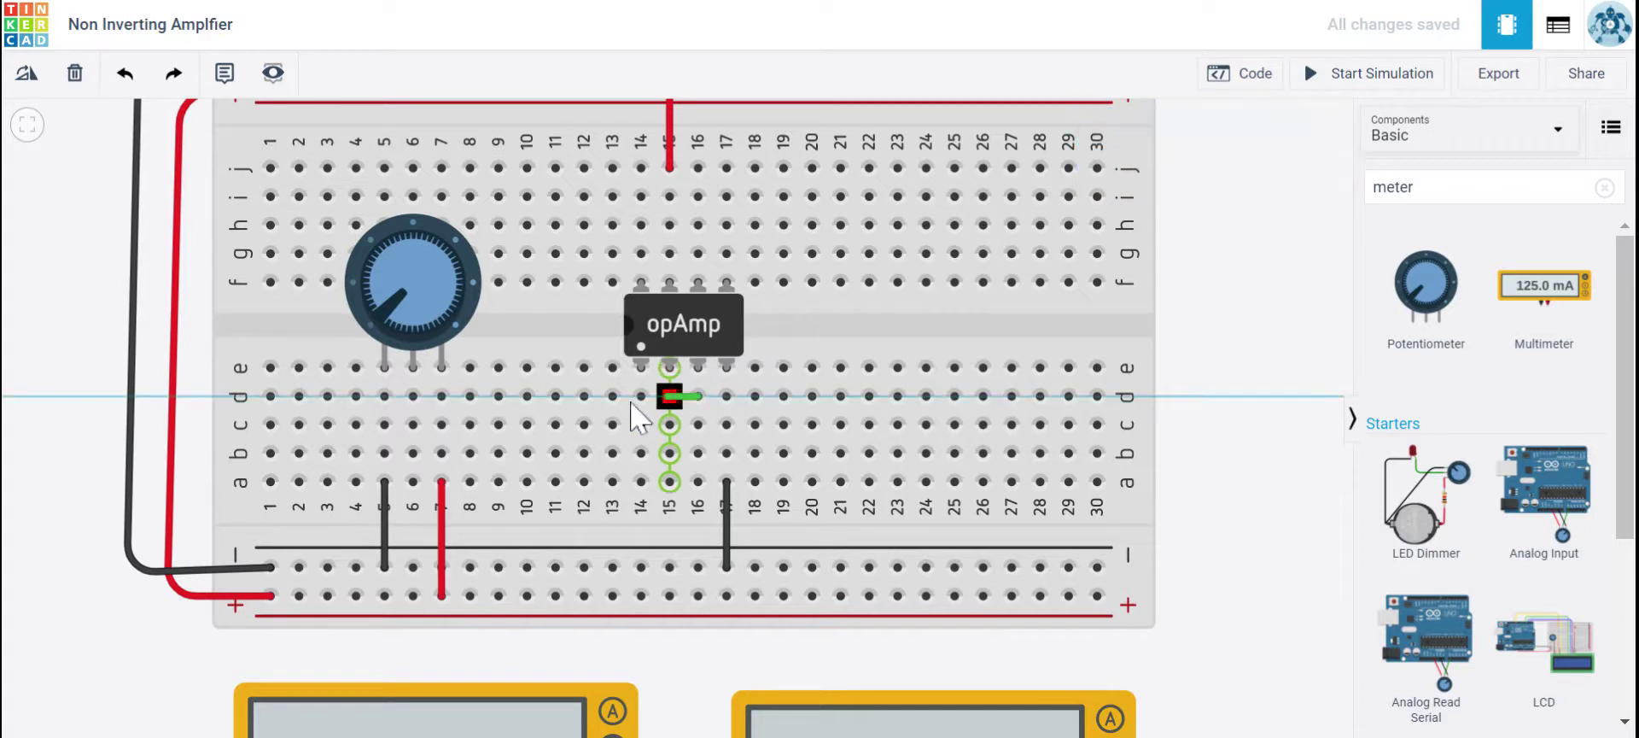
{"action": "left_click", "coordinate": [415, 396]}
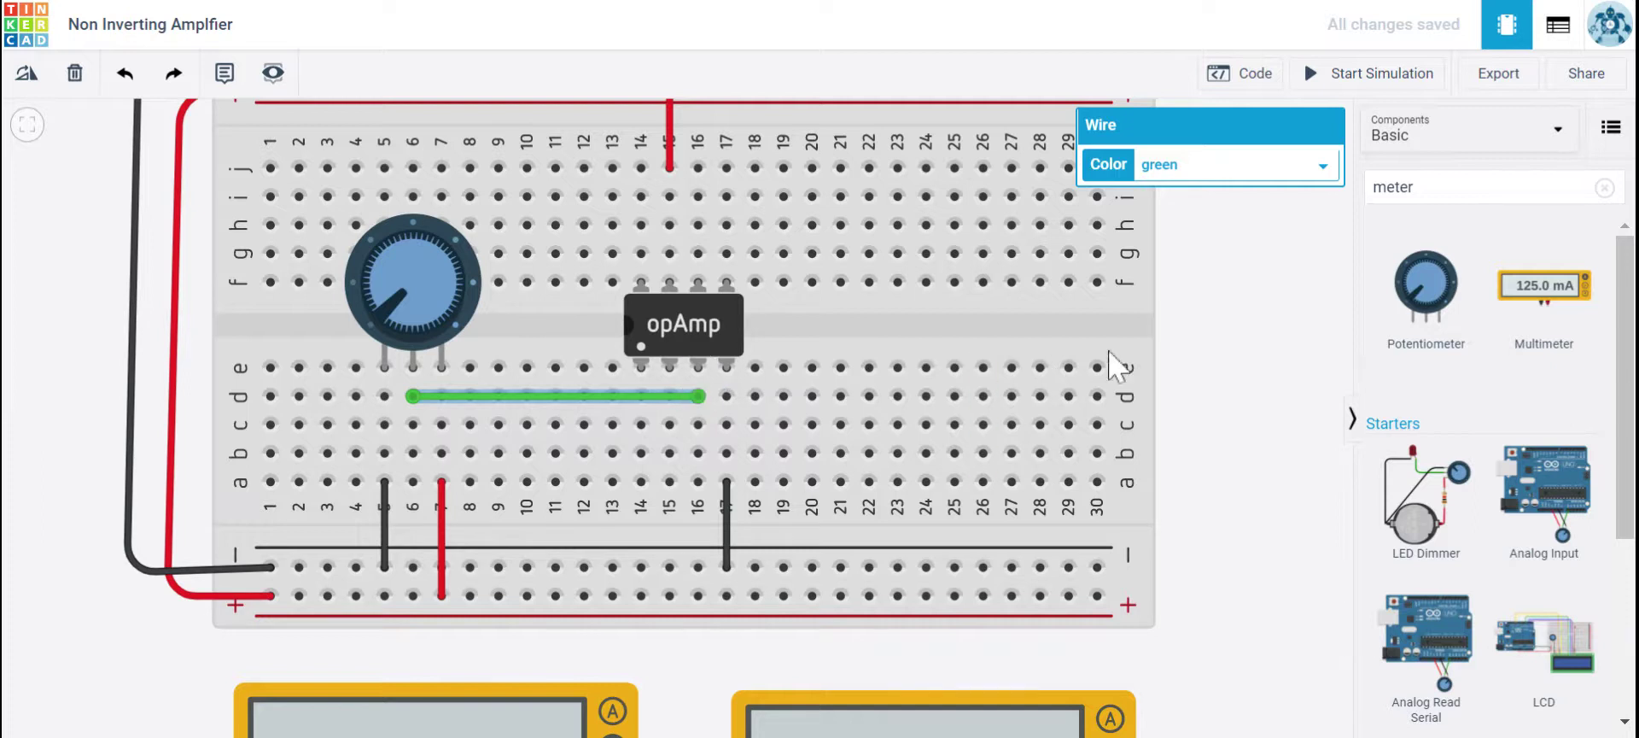
{"action": "left_click", "coordinate": [1302, 363]}
{"action": "scroll", "coordinate": [1227, 512], "scroll_direction": "down", "scroll_amount": 1}
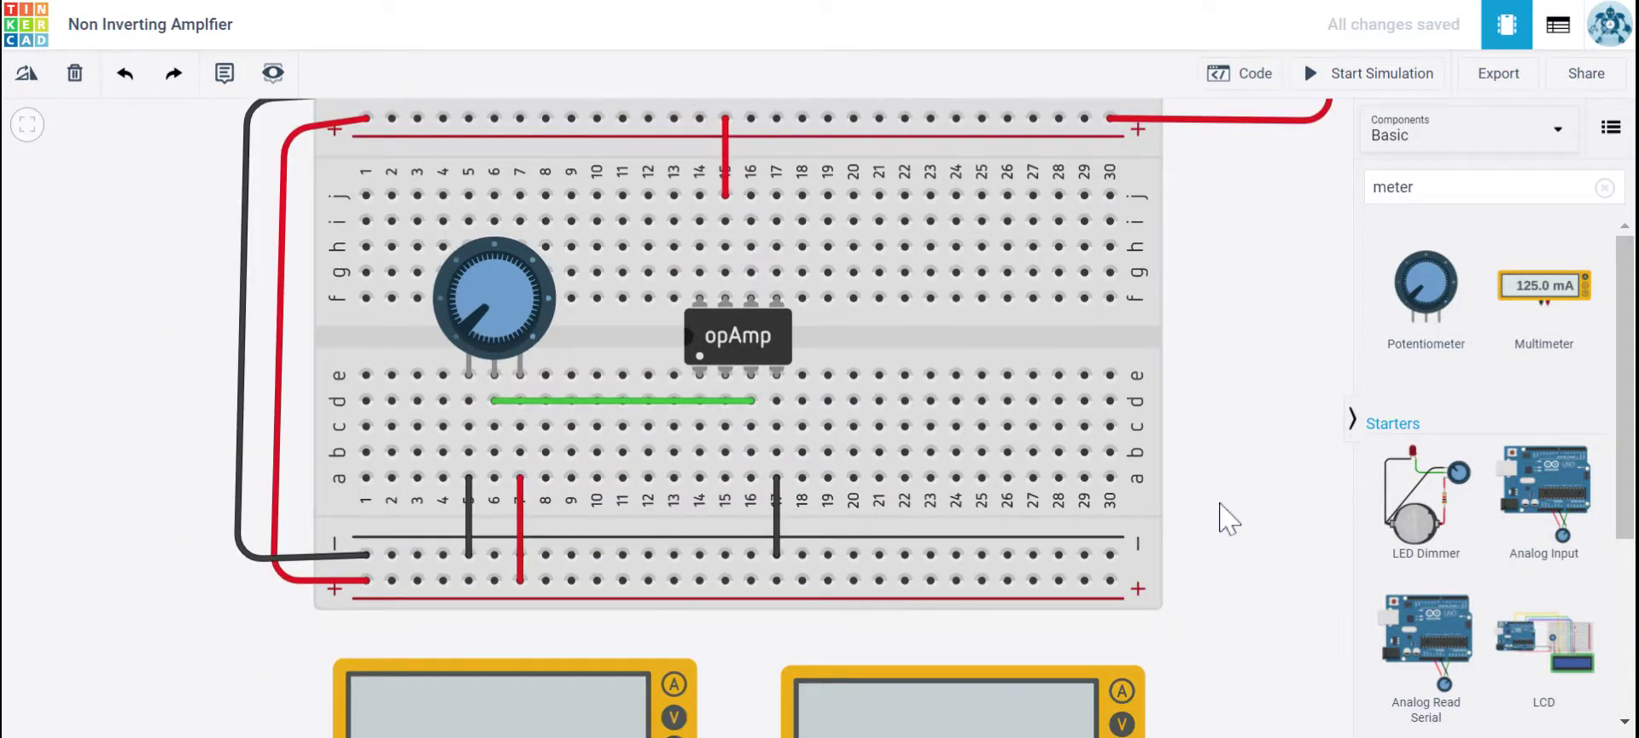
Route a black wire from the first multimeter's black probe to the negative rail.
{"action": "left_click_drag", "start_coordinate": [1229, 516], "coordinate": [1237, 409]}
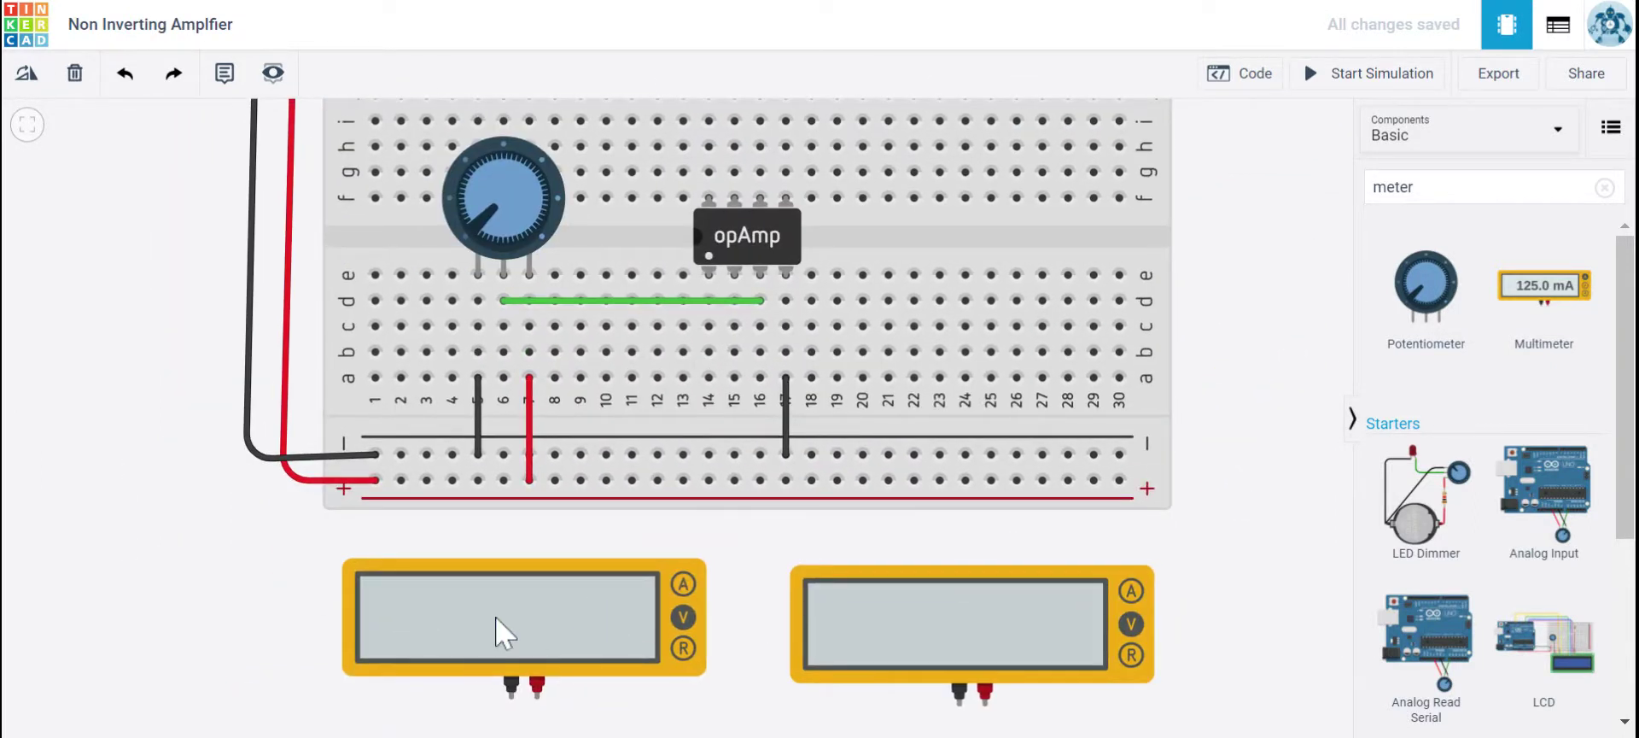
{"action": "left_click", "coordinate": [504, 632]}
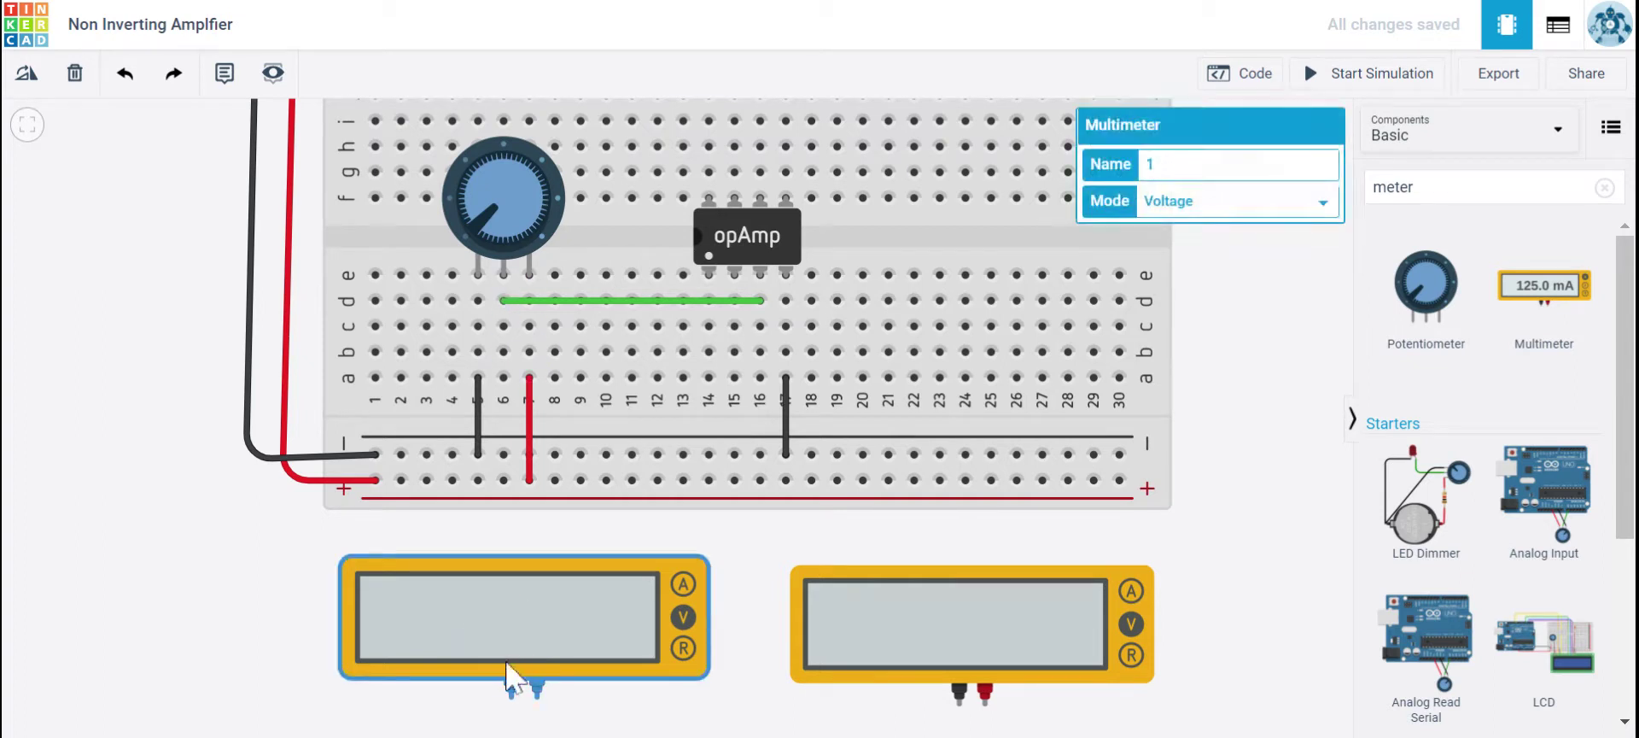
{"action": "left_click", "coordinate": [511, 688]}
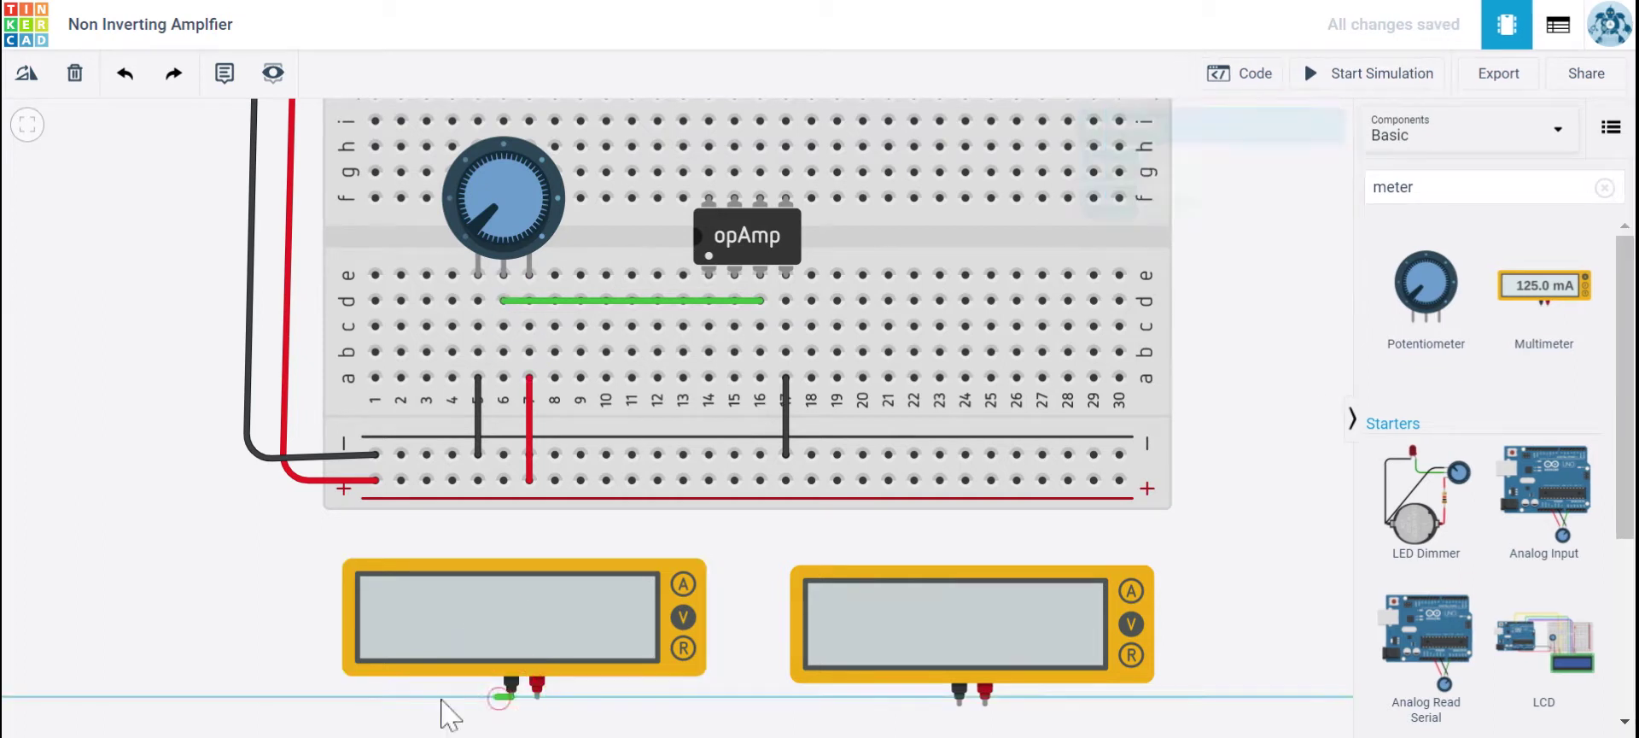
{"action": "left_click", "coordinate": [325, 694]}
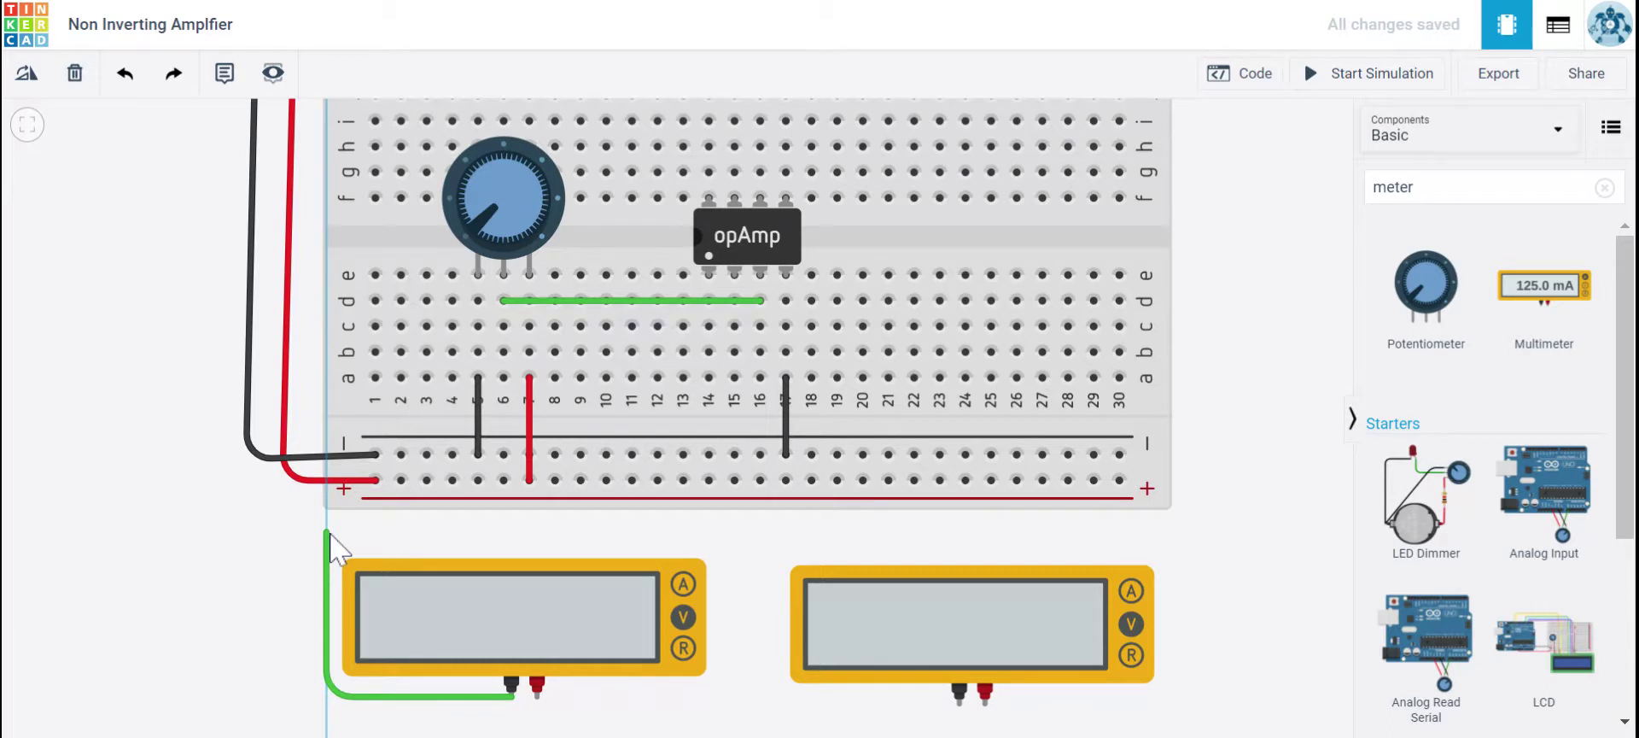
{"action": "left_click", "coordinate": [325, 531]}
{"action": "left_click", "coordinate": [416, 533]}
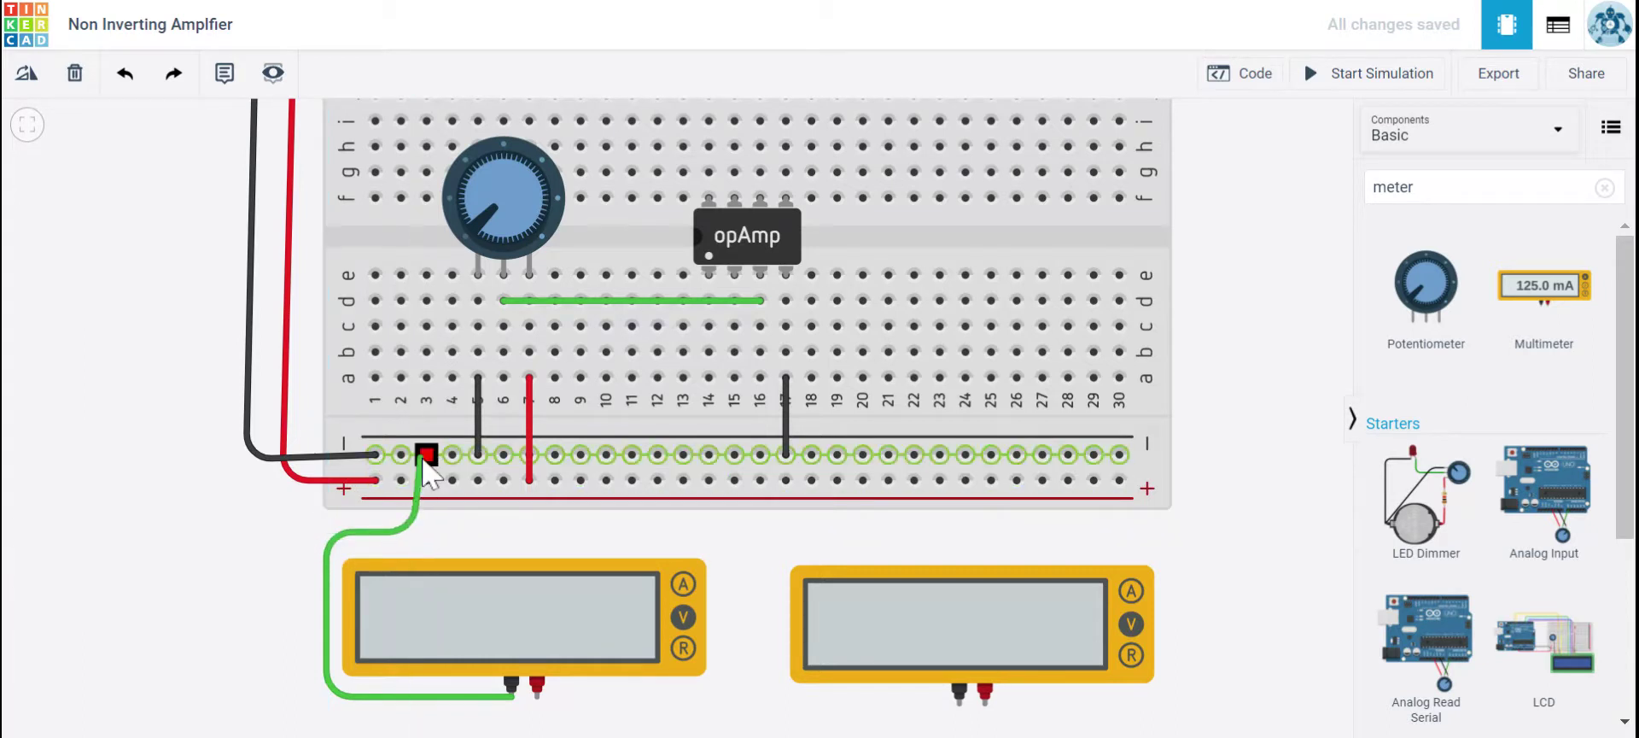
{"action": "left_click", "coordinate": [426, 454]}
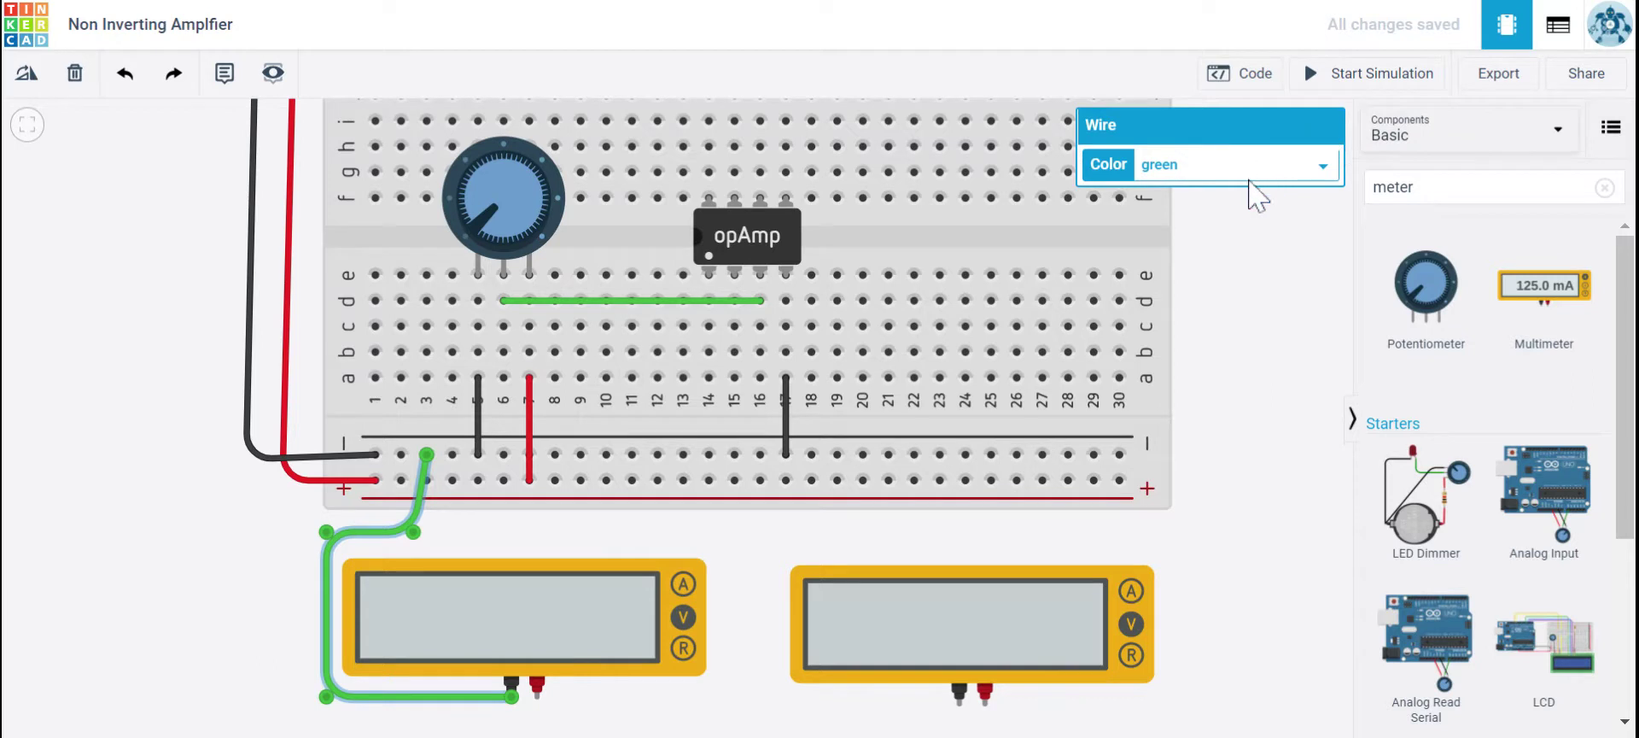
{"action": "left_click", "coordinate": [1139, 209]}
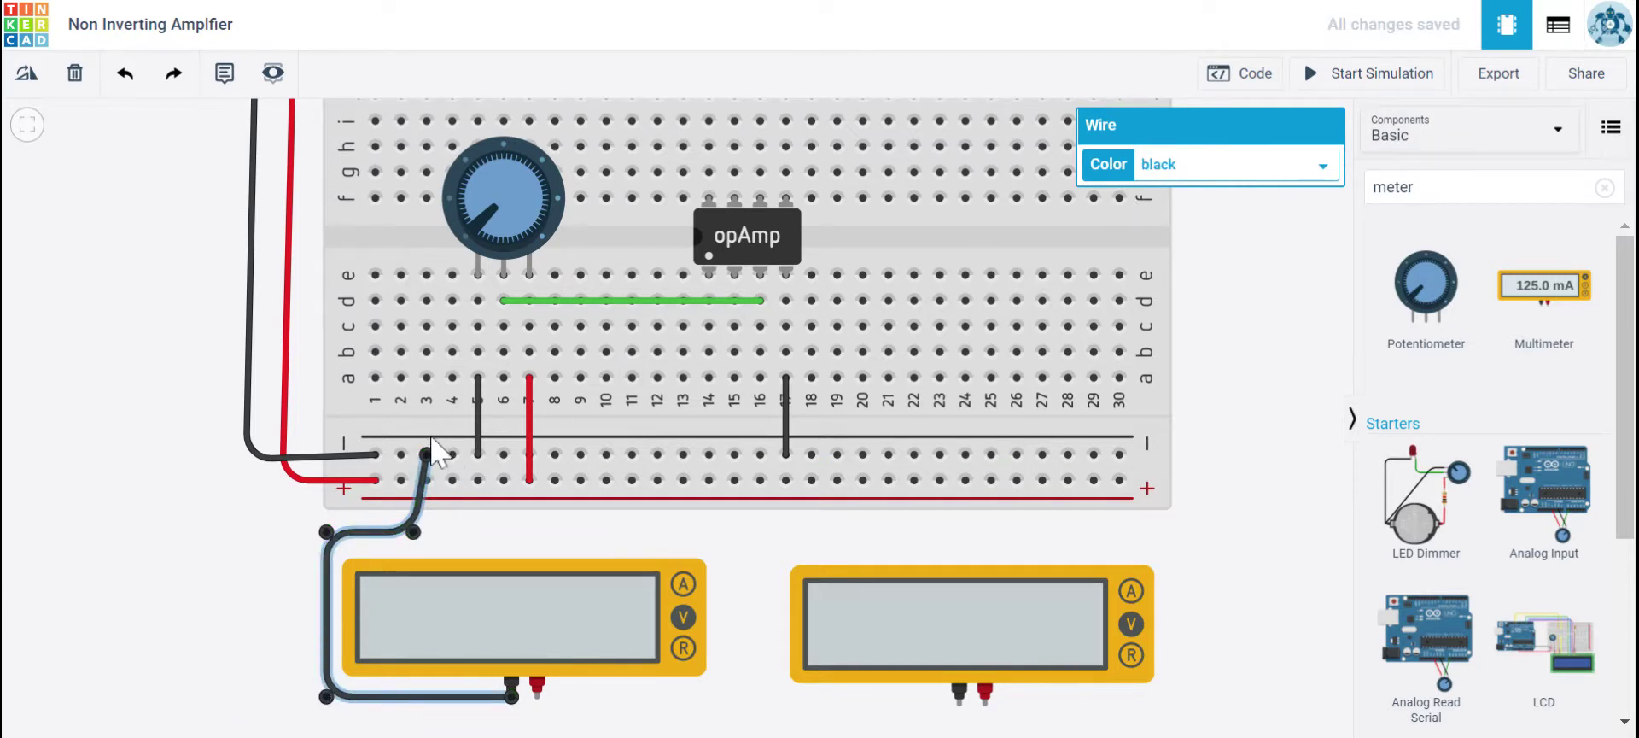
Route a red wire from the multimeter's red probe up to hole a6.
{"action": "left_click", "coordinate": [537, 693]}
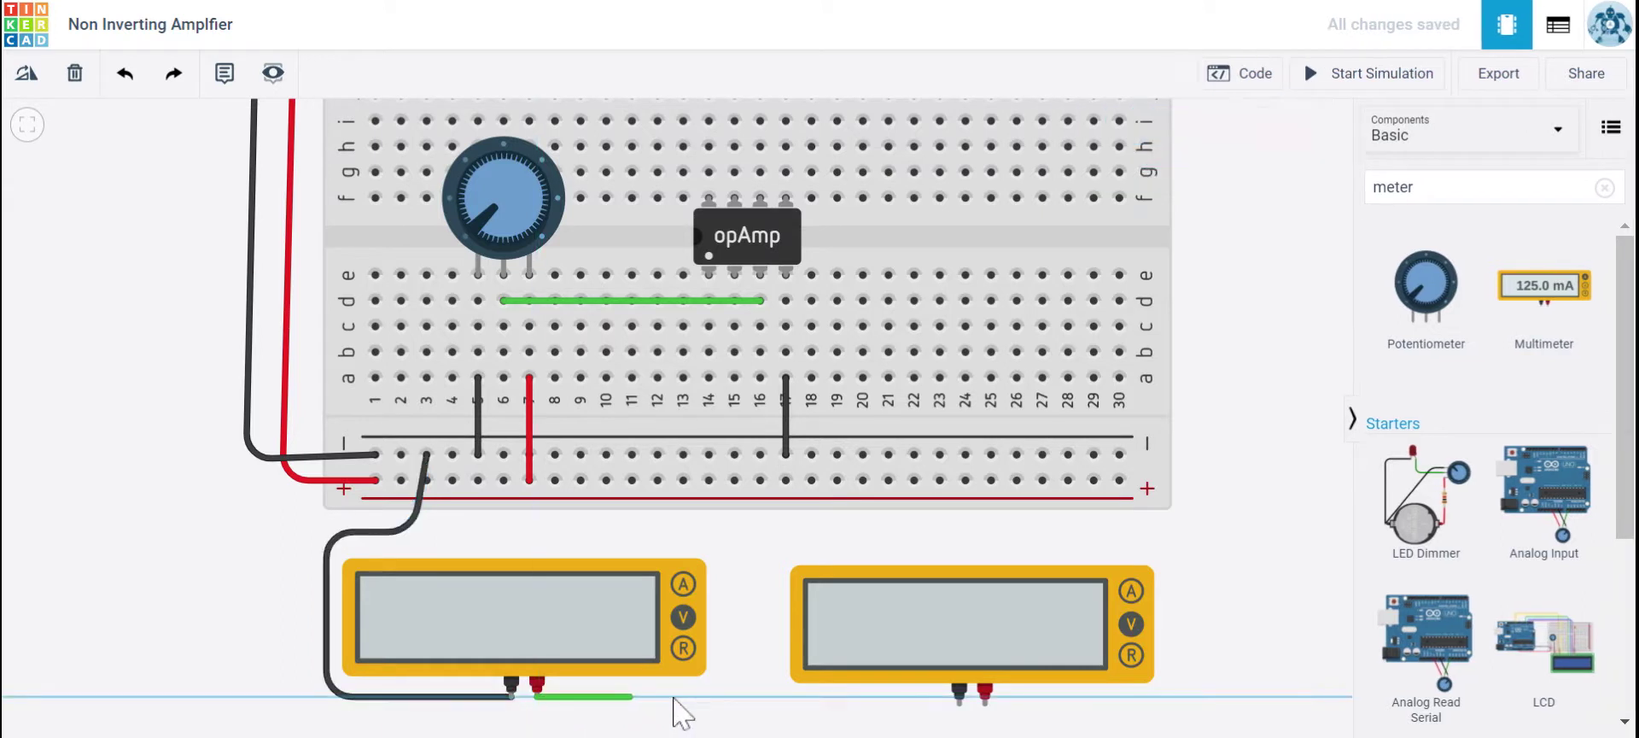
{"action": "left_click", "coordinate": [729, 695]}
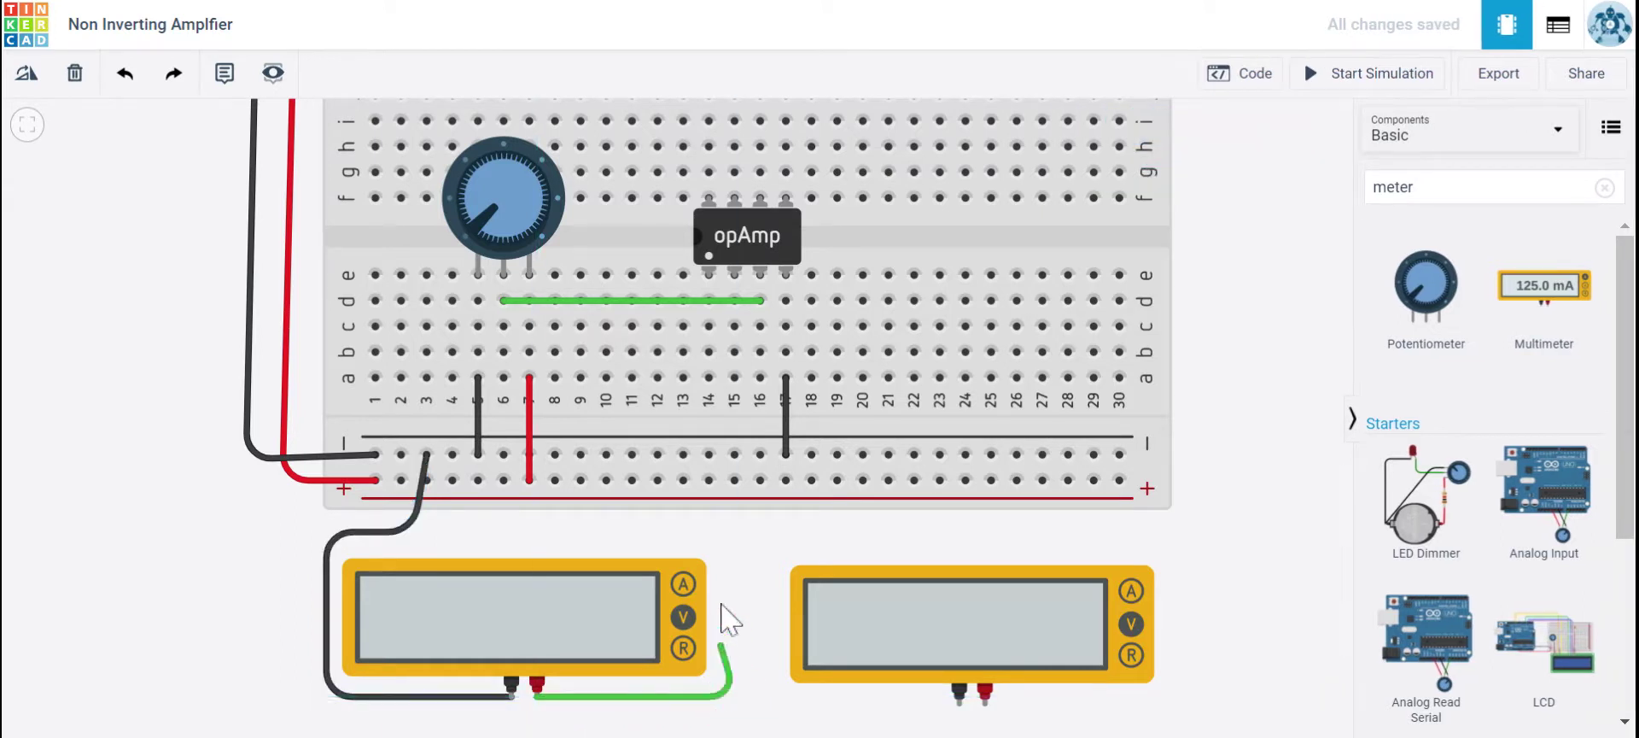
{"action": "left_click", "coordinate": [736, 538]}
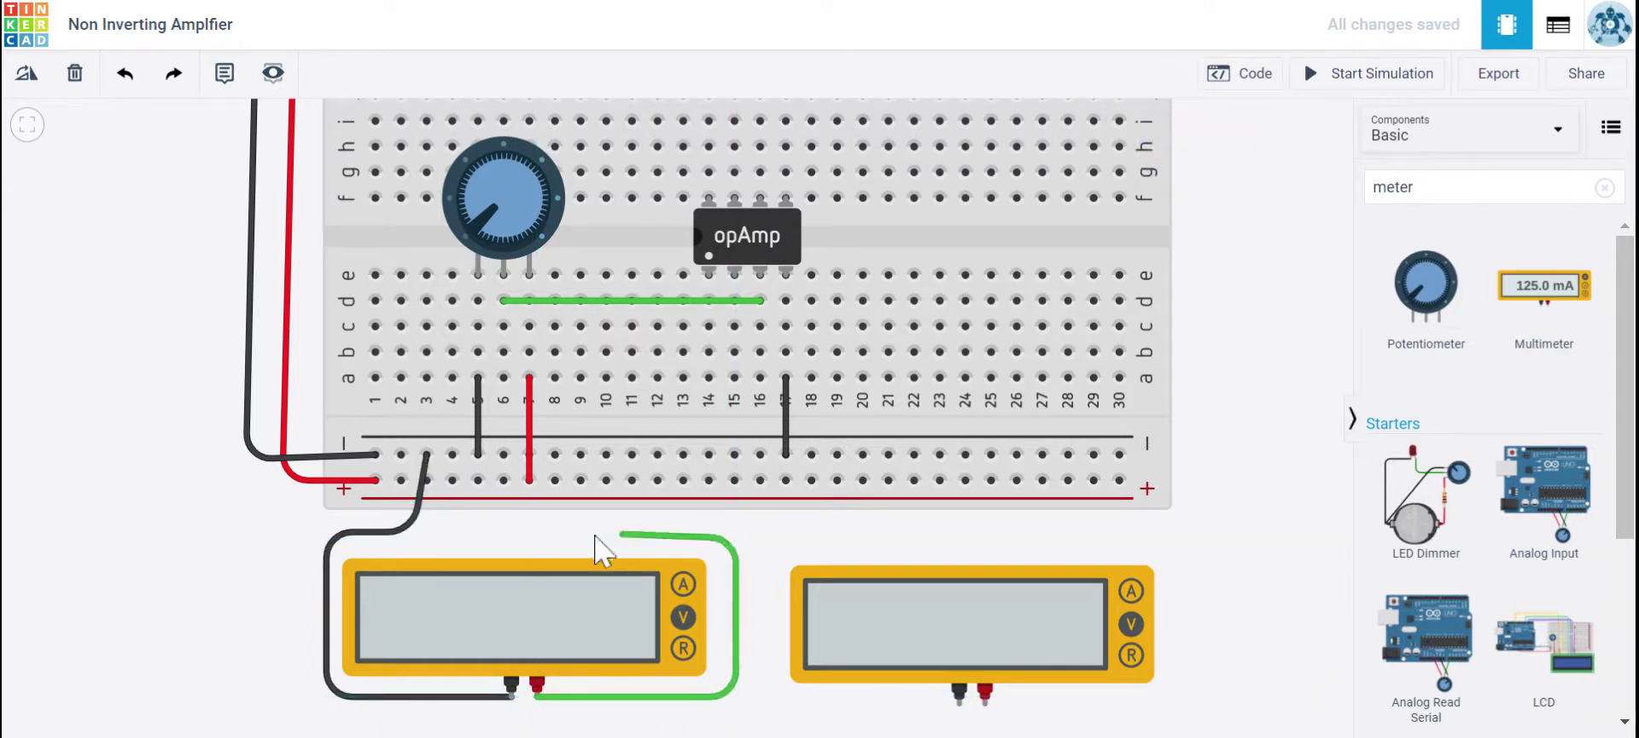
{"action": "left_click", "coordinate": [504, 538]}
{"action": "left_click", "coordinate": [504, 376]}
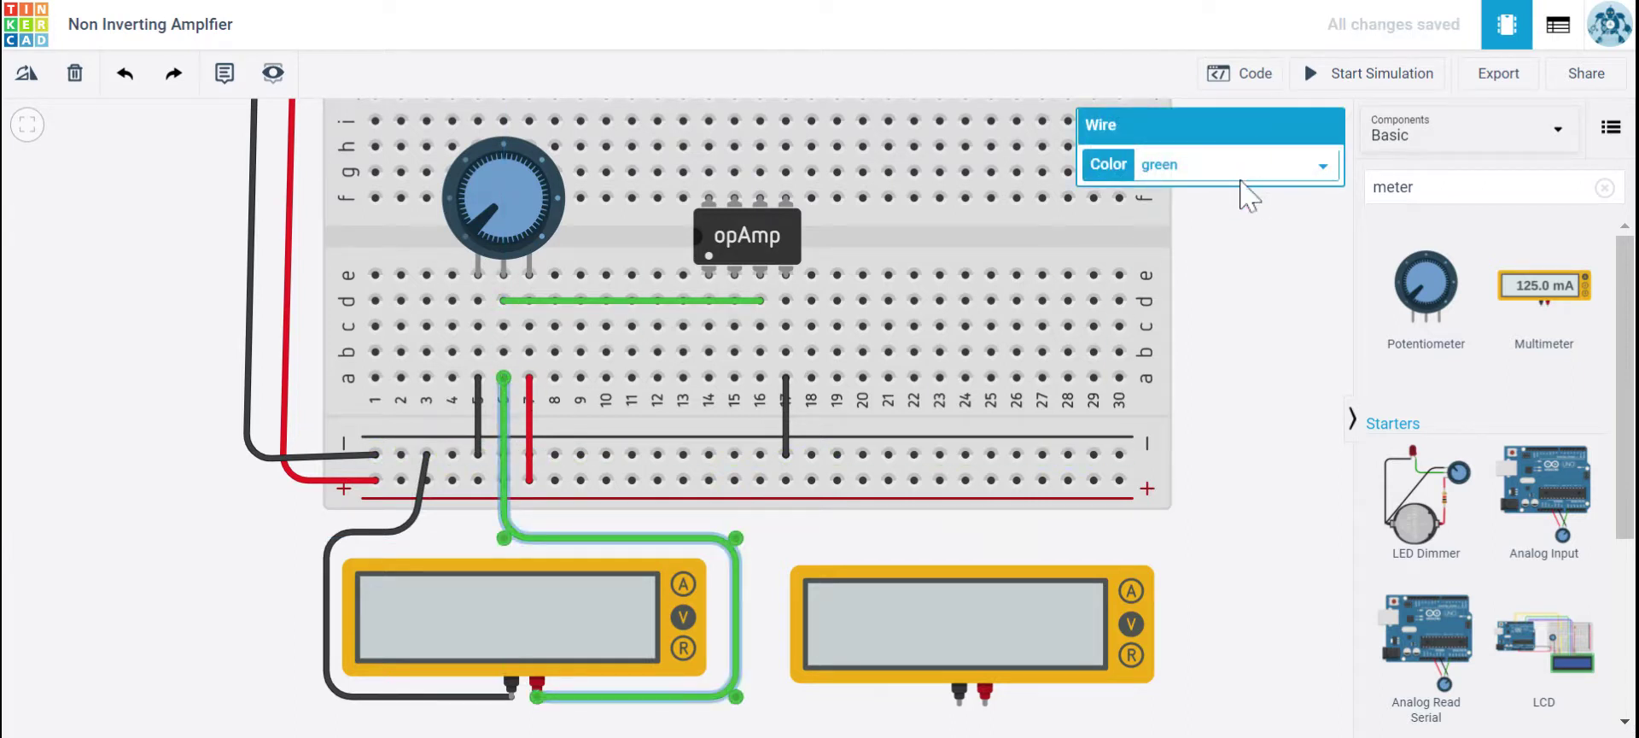
{"action": "left_click", "coordinate": [1205, 208]}
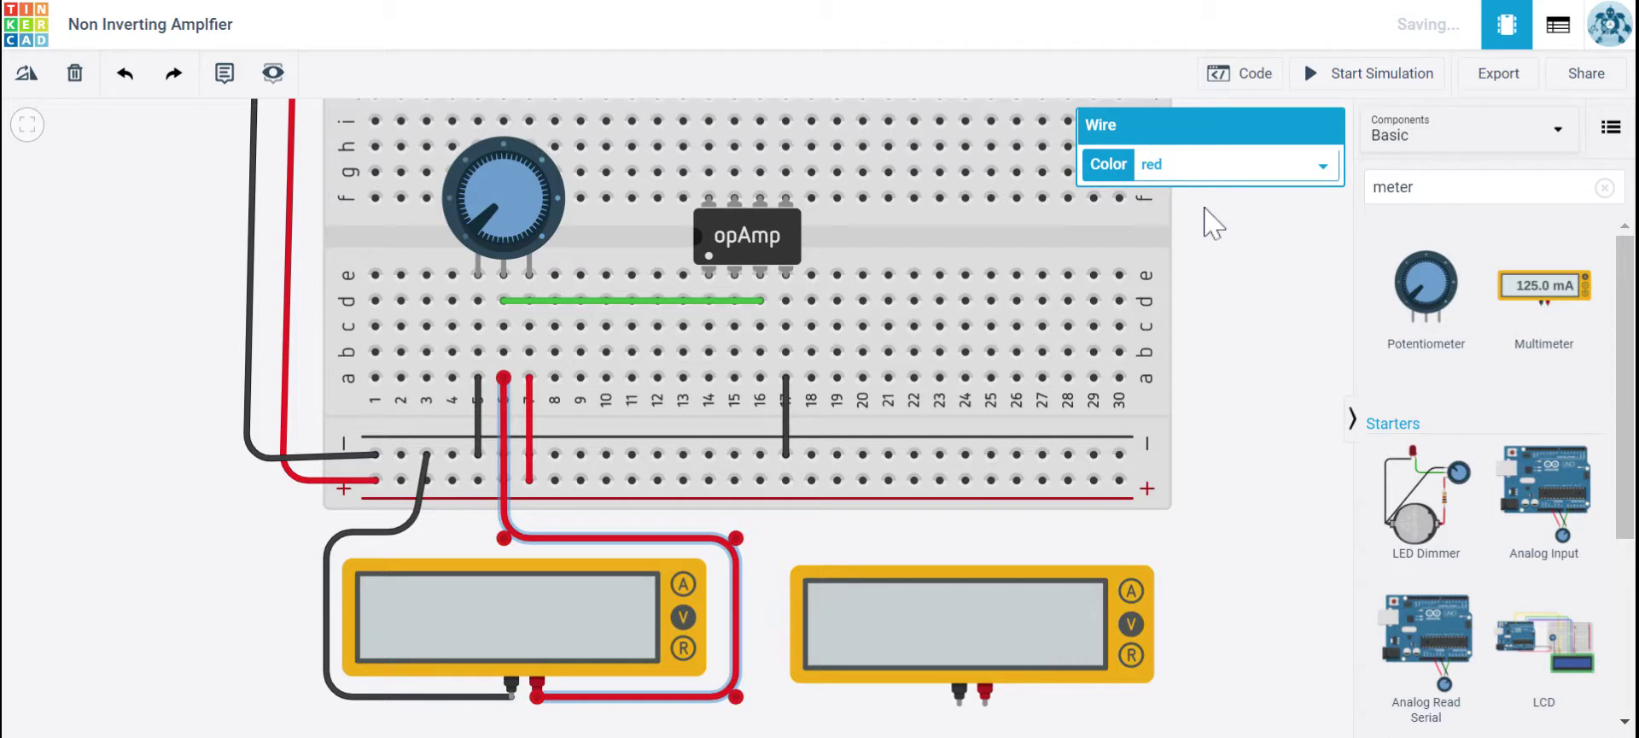
{"action": "scroll", "coordinate": [1253, 337], "scroll_direction": "down", "scroll_amount": 1}
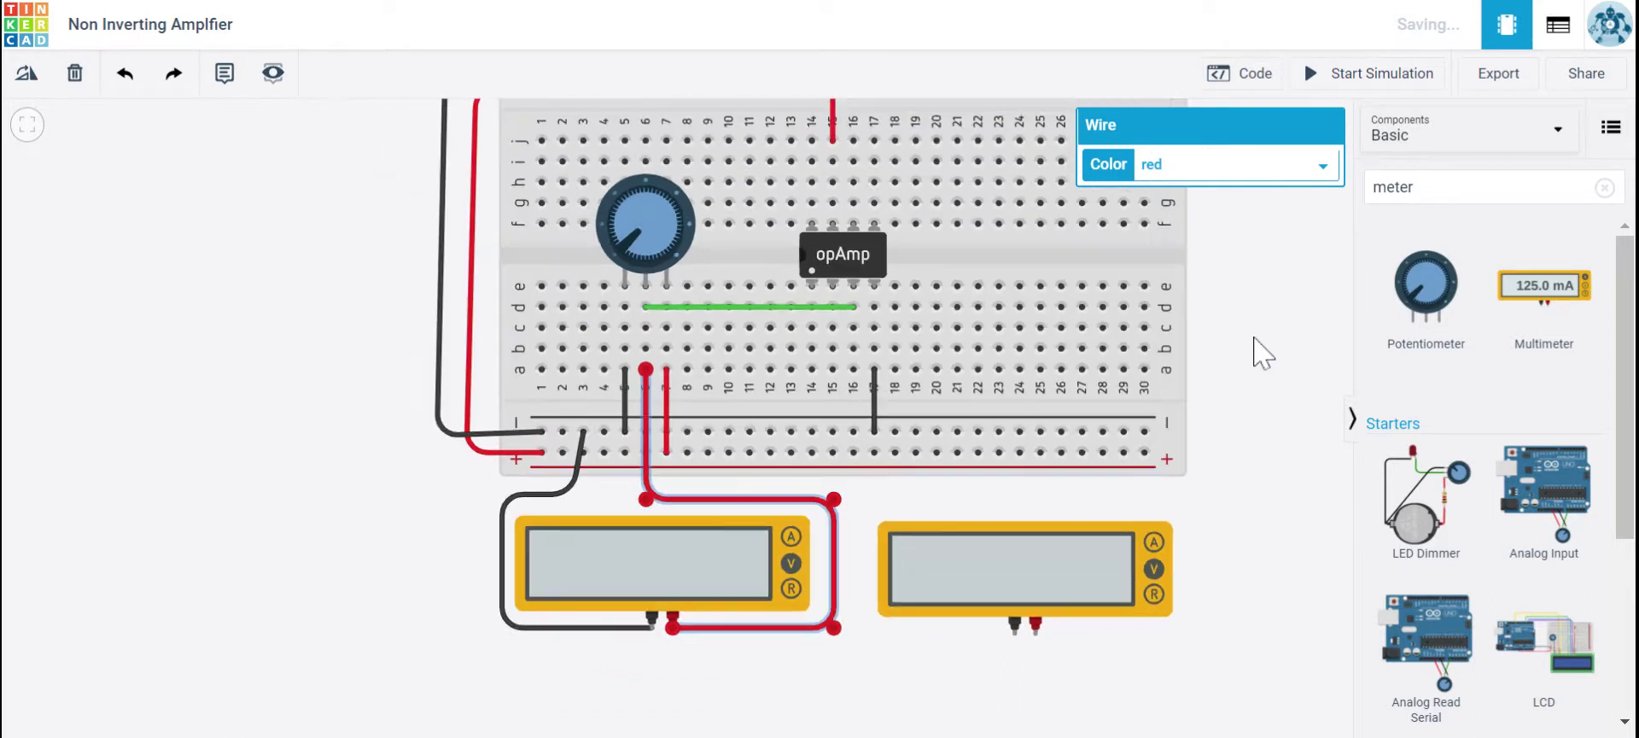
{"action": "left_click_drag", "start_coordinate": [1246, 339], "coordinate": [1068, 426]}
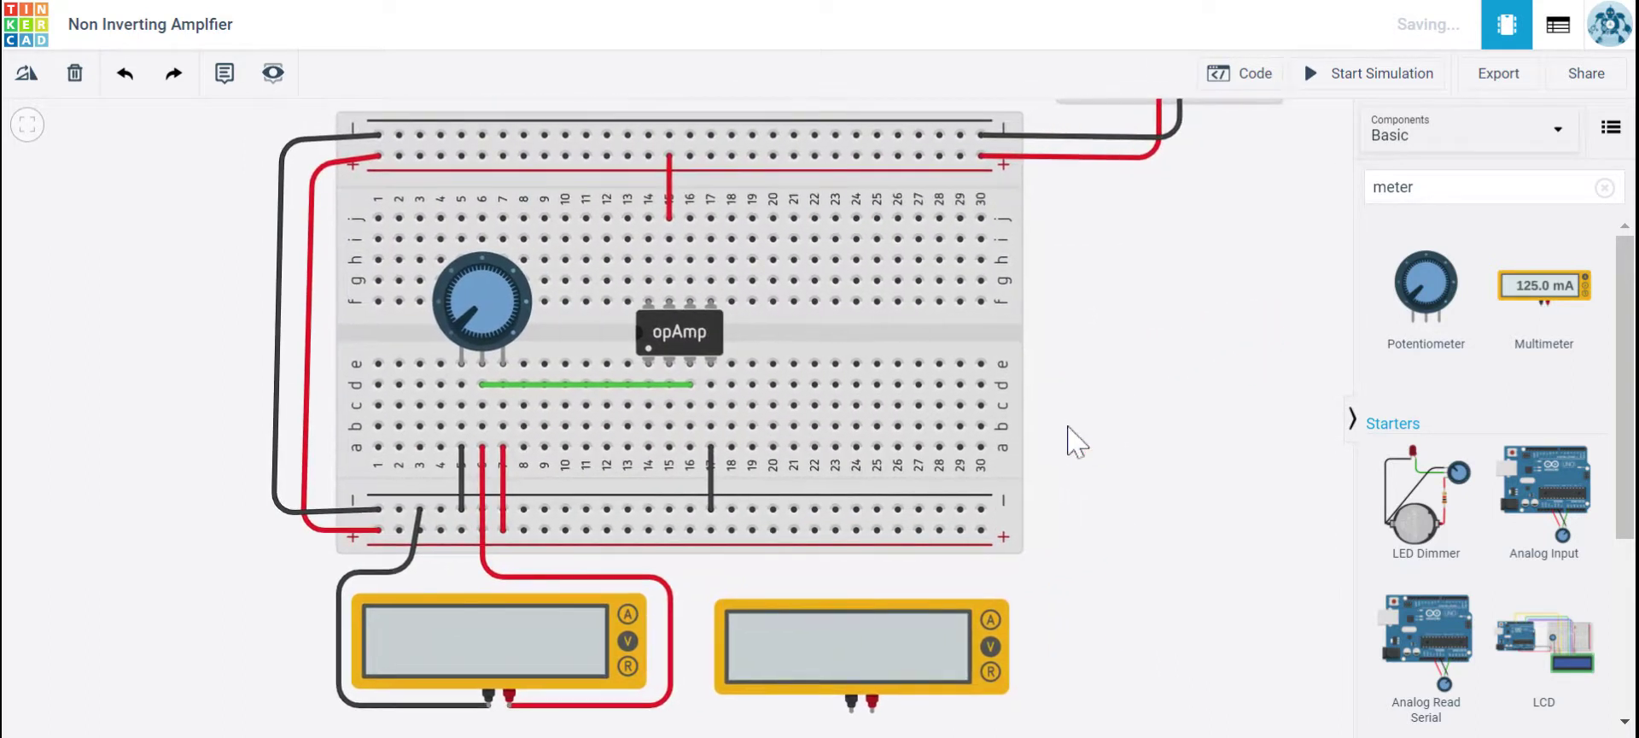
{"action": "left_click", "coordinate": [1349, 82]}
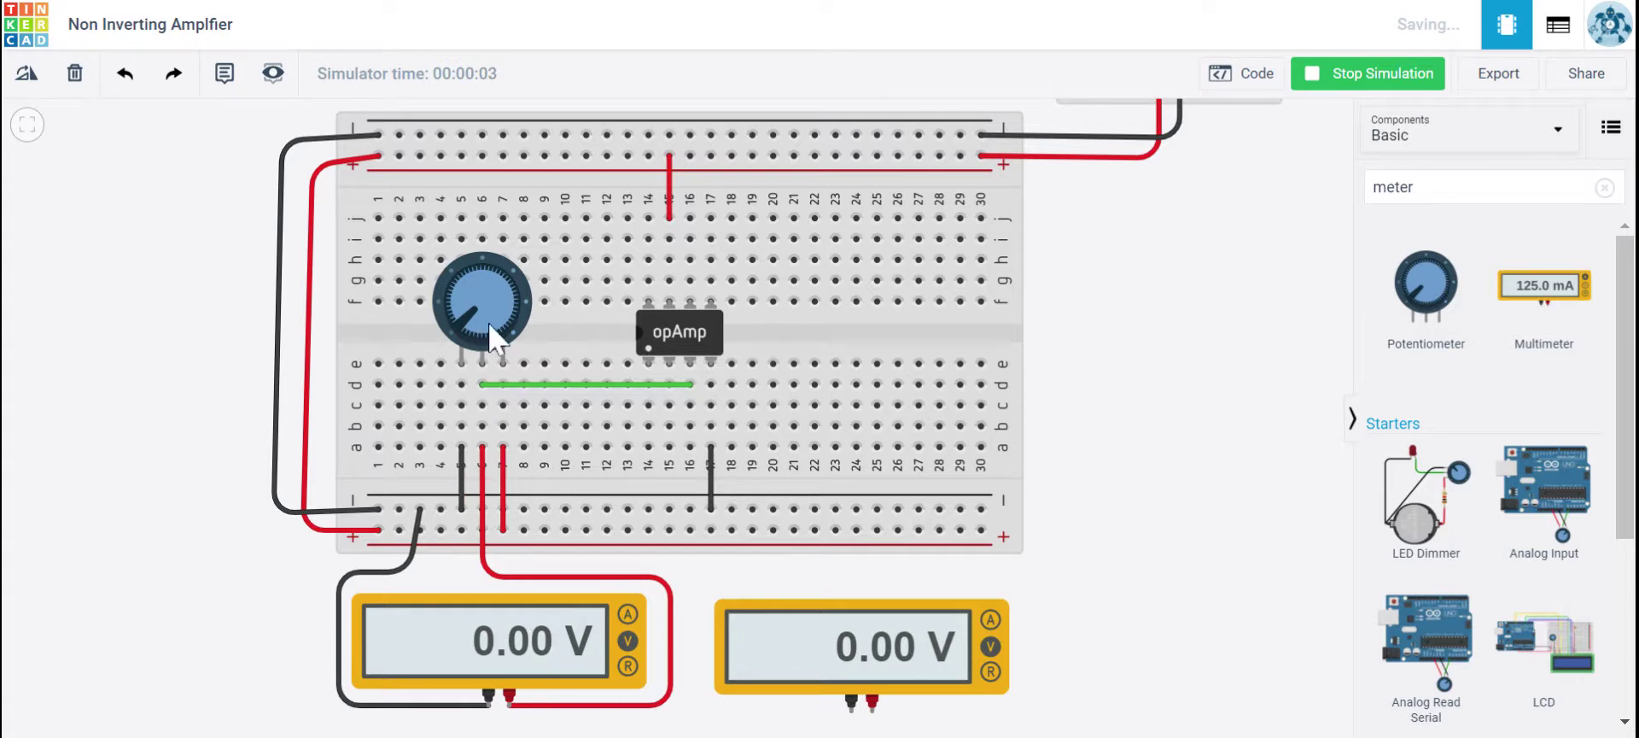
Turn up the potentiometer and set the power supply voltage to 9 V.
{"action": "mouse_move", "coordinate": [467, 320]}
{"action": "left_mouse_down"}
{"action": "mouse_move", "coordinate": [480, 284]}
{"action": "mouse_move", "coordinate": [502, 279]}
{"action": "mouse_move", "coordinate": [481, 329]}
{"action": "left_mouse_up"}
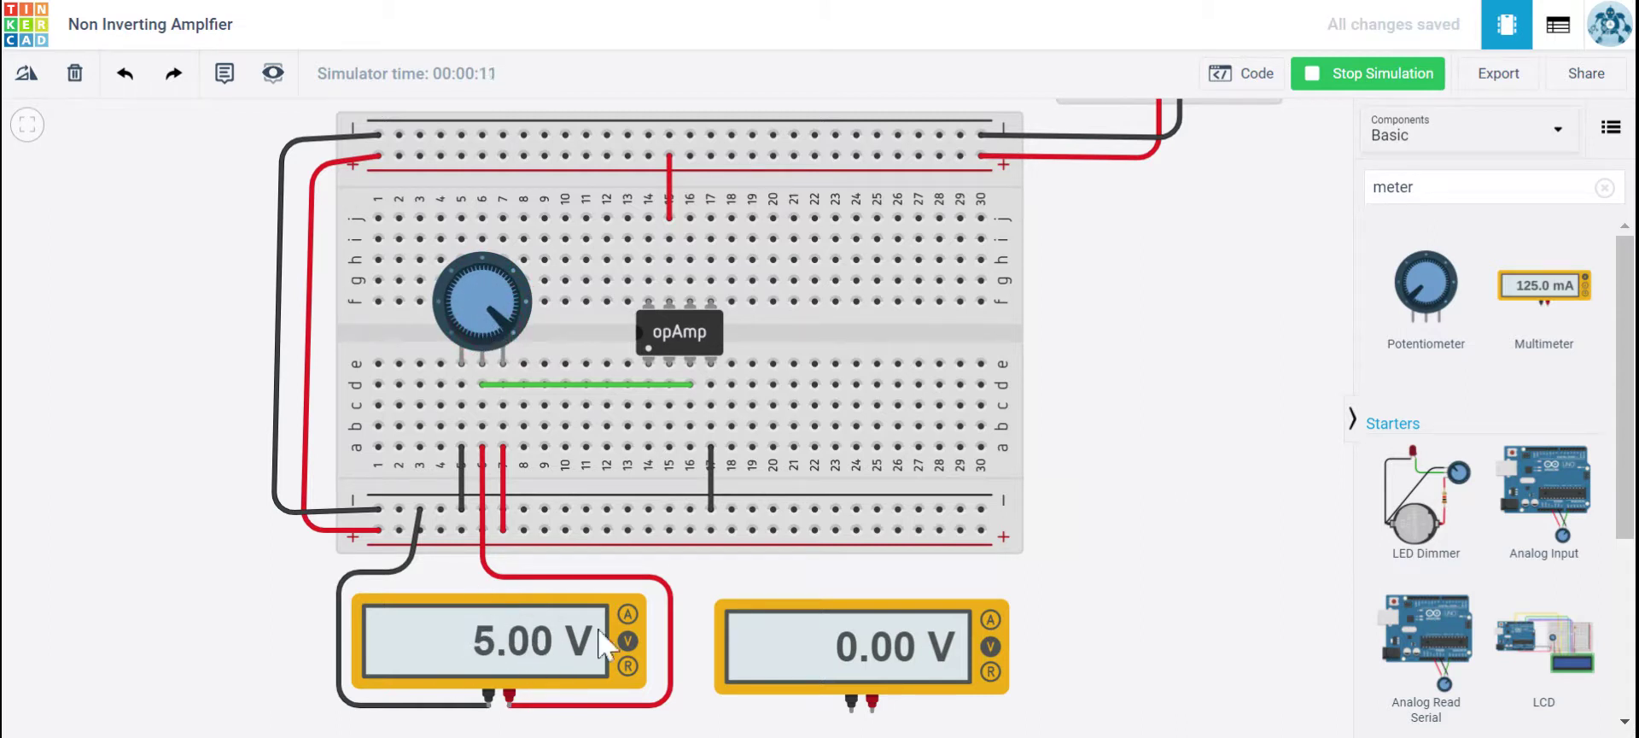
{"action": "scroll", "coordinate": [1063, 593], "scroll_direction": "down", "scroll_amount": 2}
{"action": "left_click_drag", "start_coordinate": [1116, 487], "coordinate": [1021, 509]}
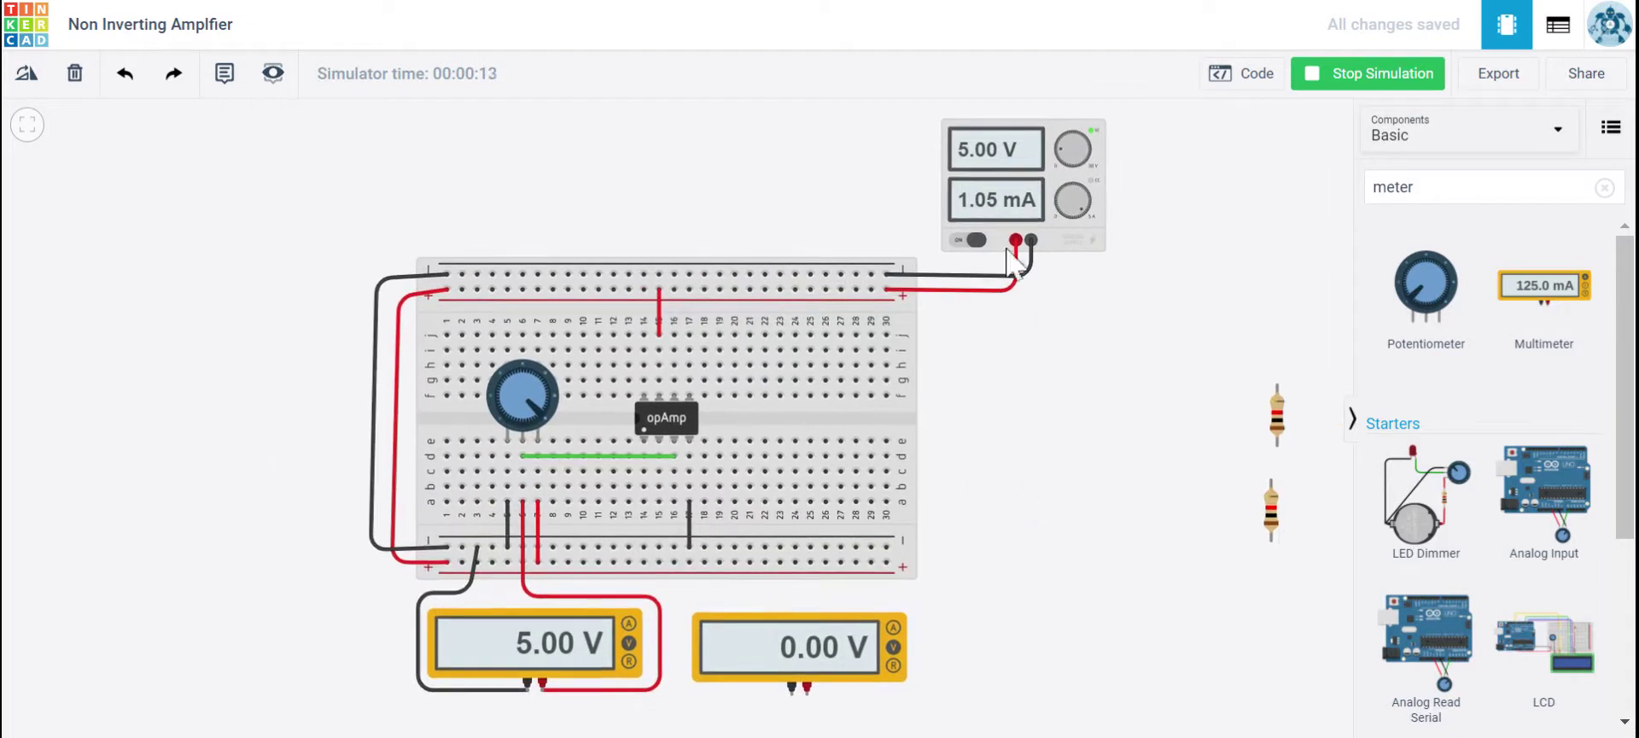
{"action": "left_click", "coordinate": [1022, 178]}
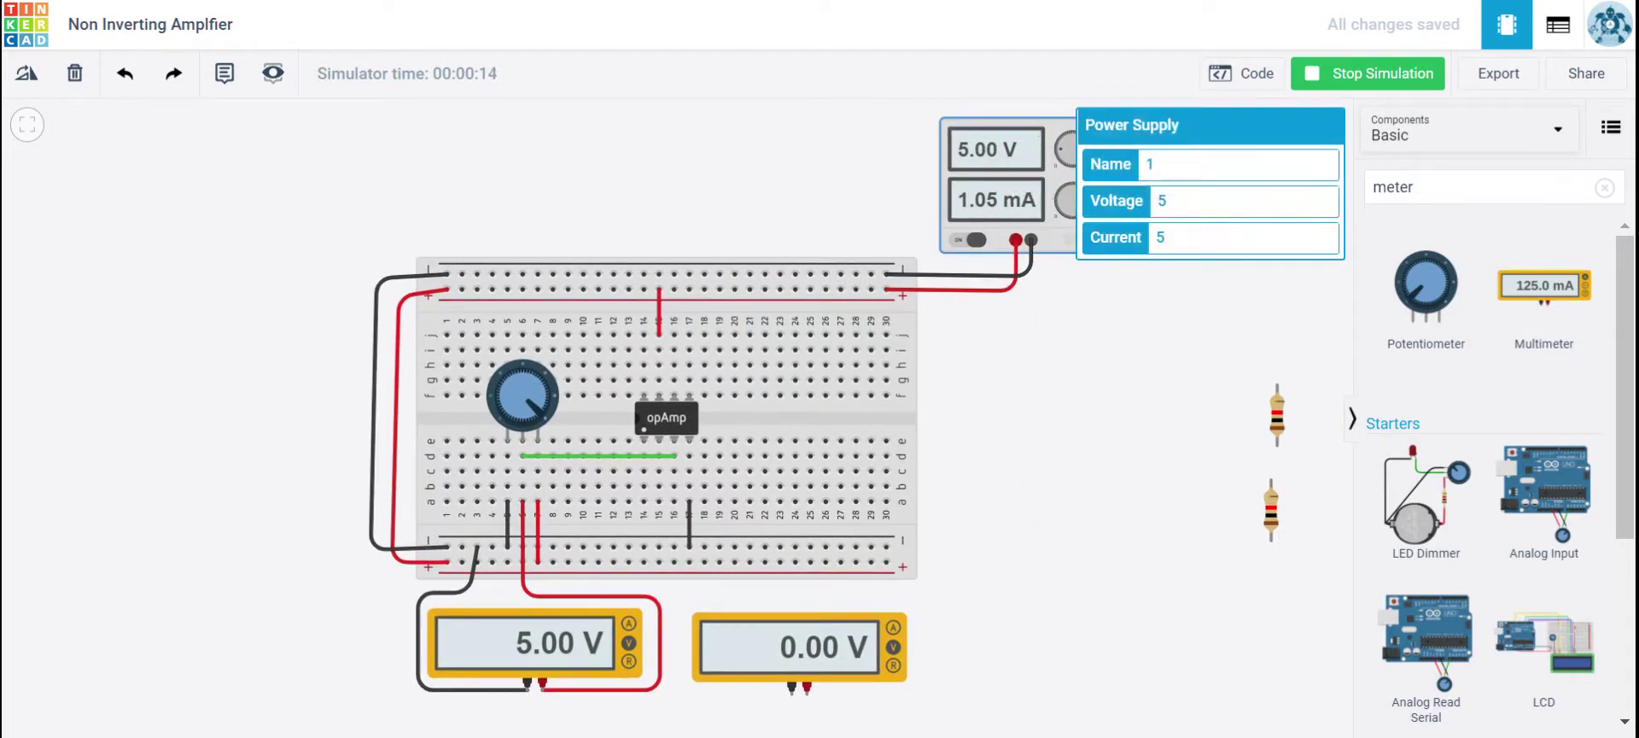
{"action": "double_click", "coordinate": [1162, 200]}
{"action": "type", "text": "9"}
{"action": "left_click", "coordinate": [1195, 436]}
Stop the simulation and place both resistors on the breadboard near columns 22–23.
{"action": "scroll", "coordinate": [1011, 608], "scroll_direction": "down", "scroll_amount": 1}
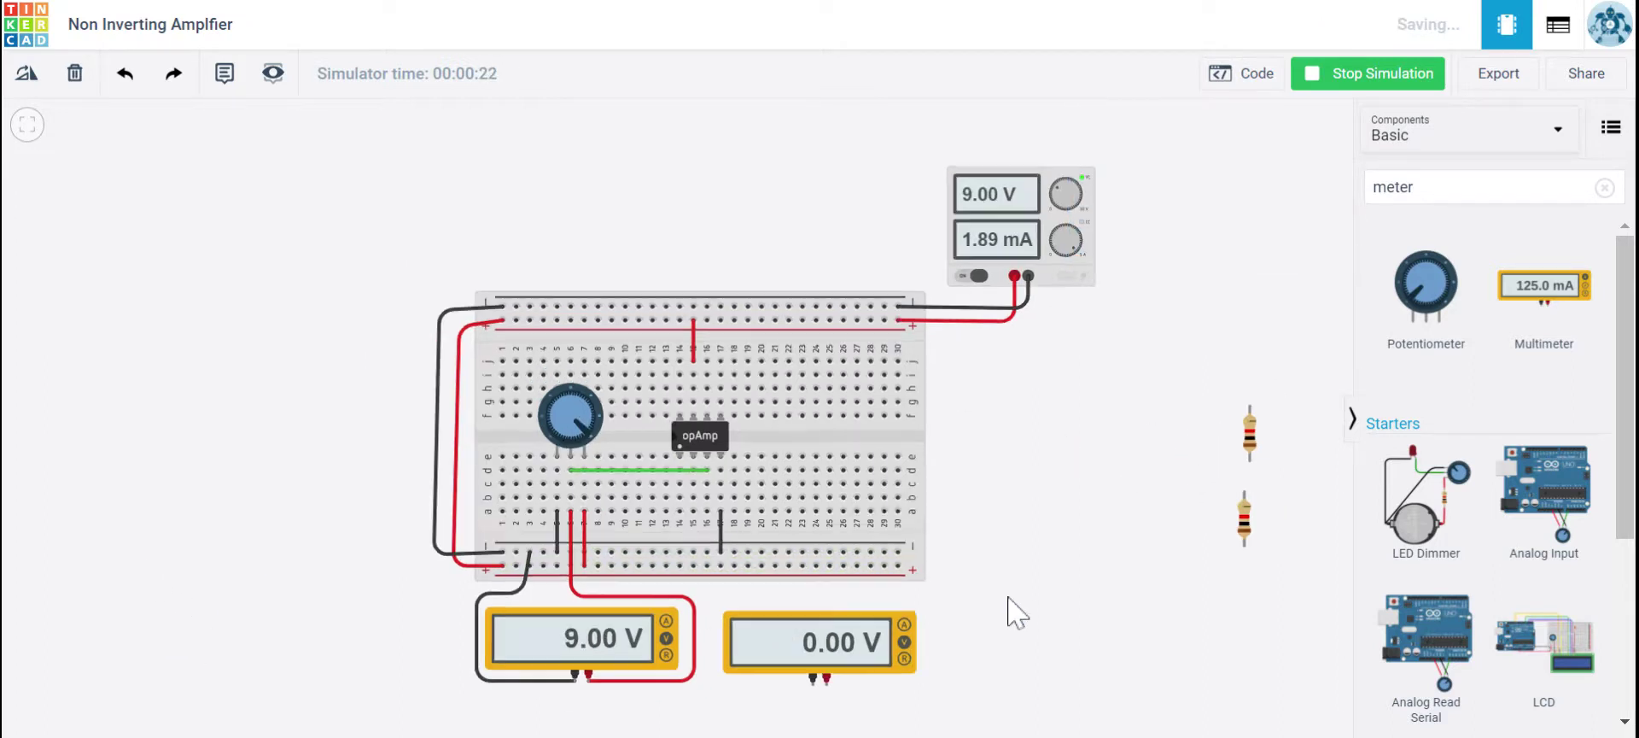
{"action": "scroll", "coordinate": [1033, 581], "scroll_direction": "up", "scroll_amount": 1}
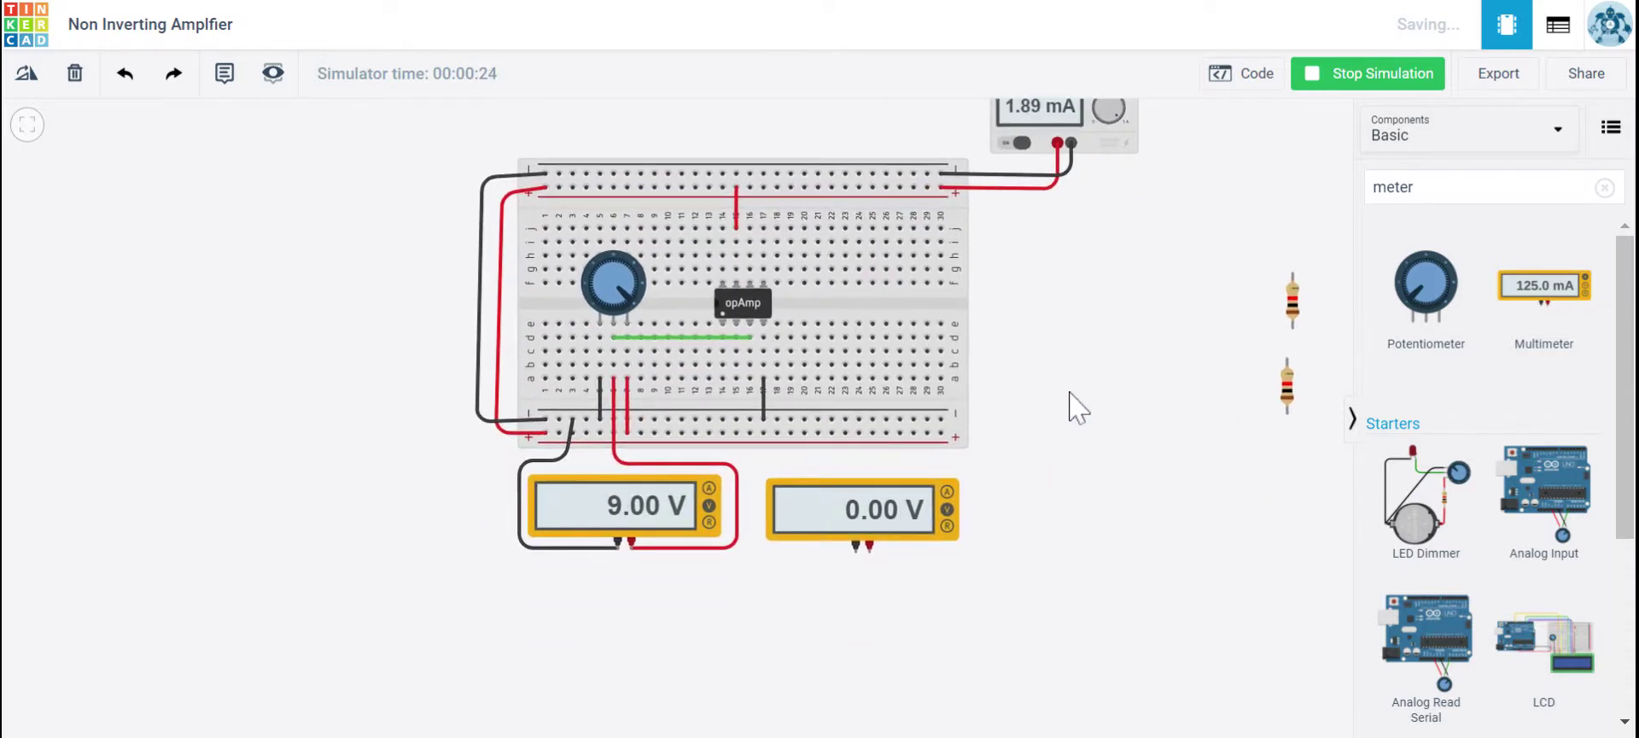
{"action": "scroll", "coordinate": [1076, 408], "scroll_direction": "up", "scroll_amount": 1}
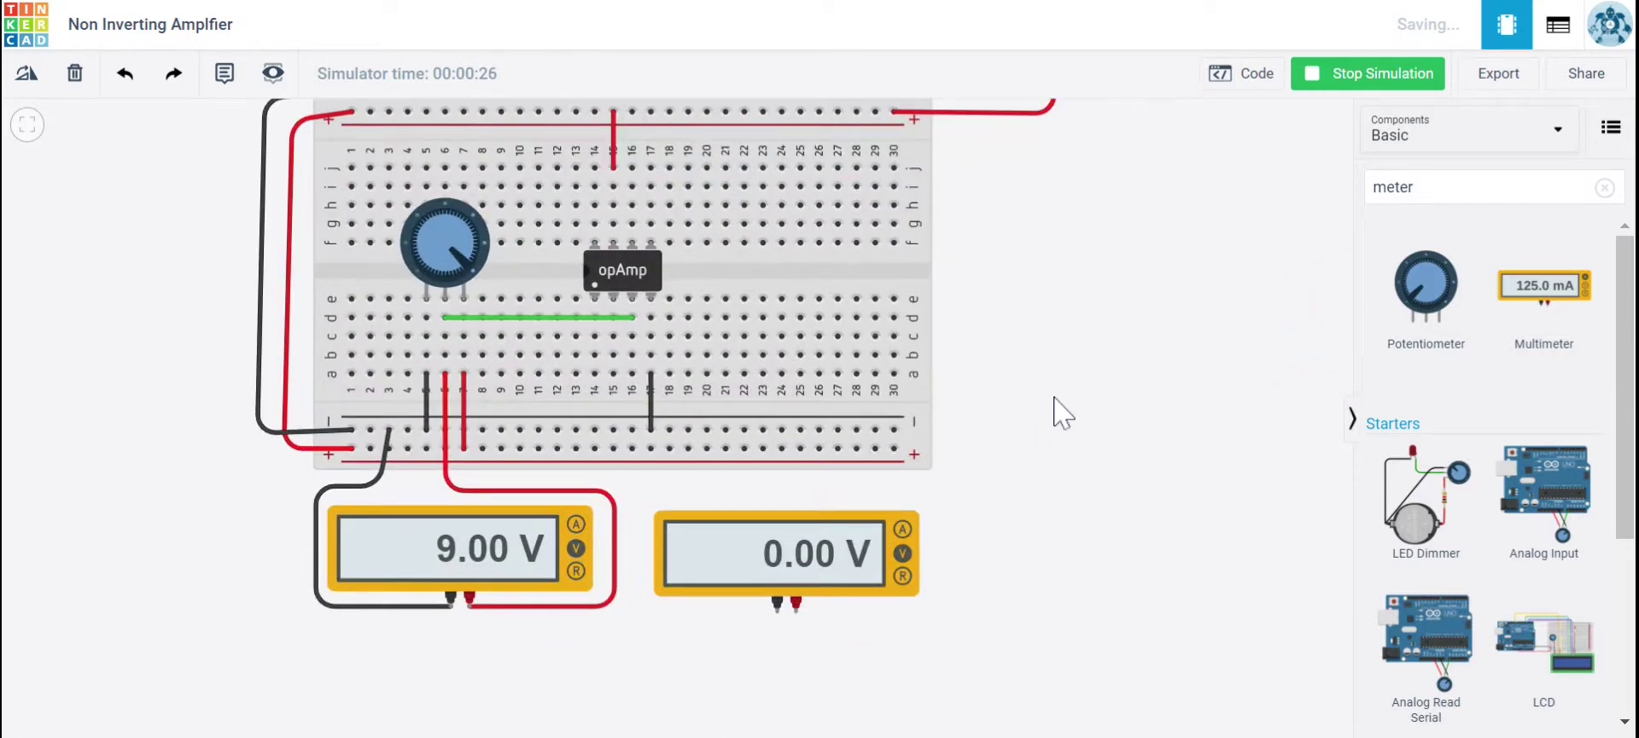
{"action": "left_click_drag", "start_coordinate": [1058, 412], "coordinate": [952, 492]}
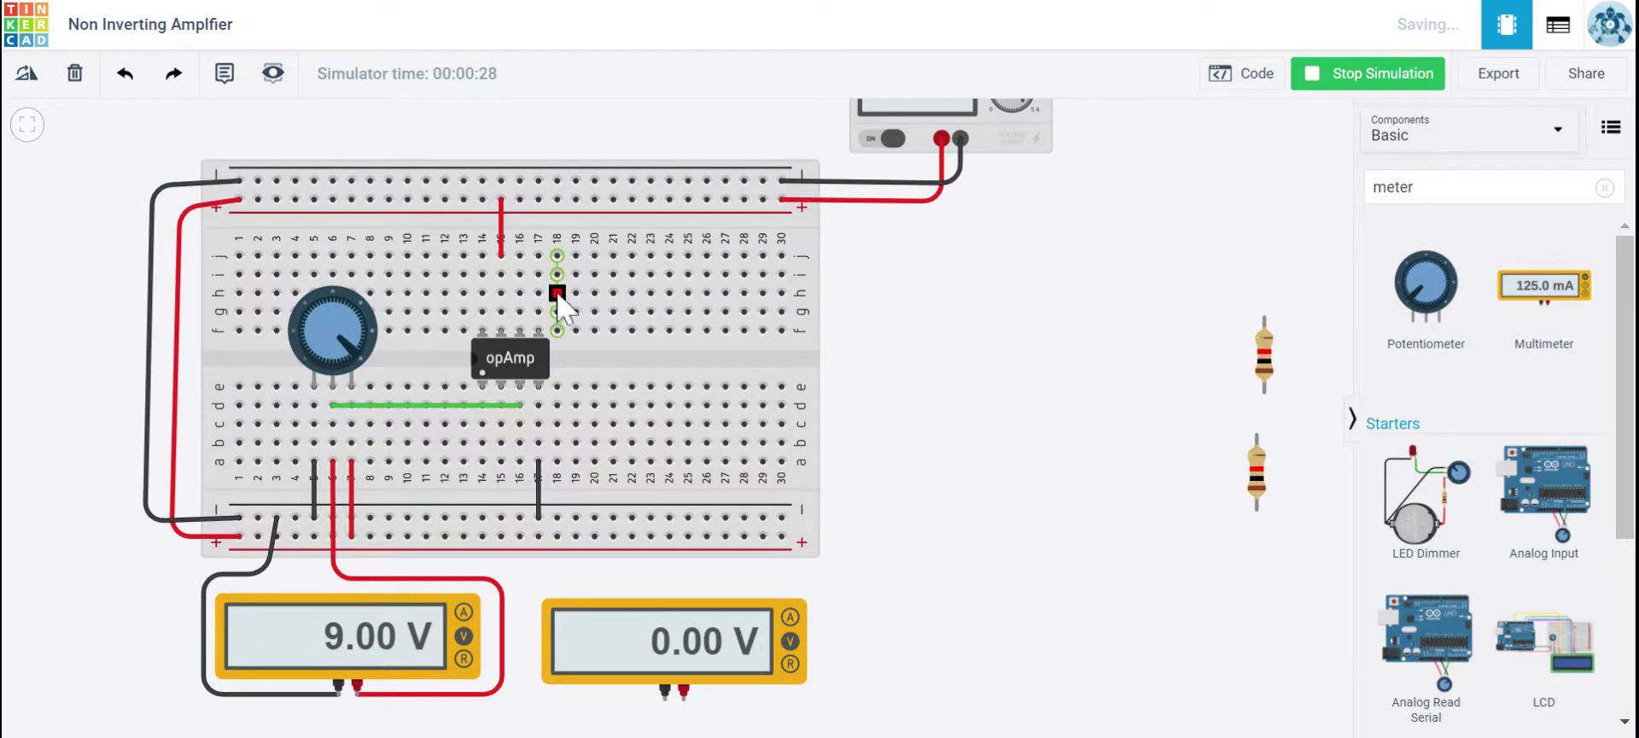
{"action": "left_click", "coordinate": [1264, 367]}
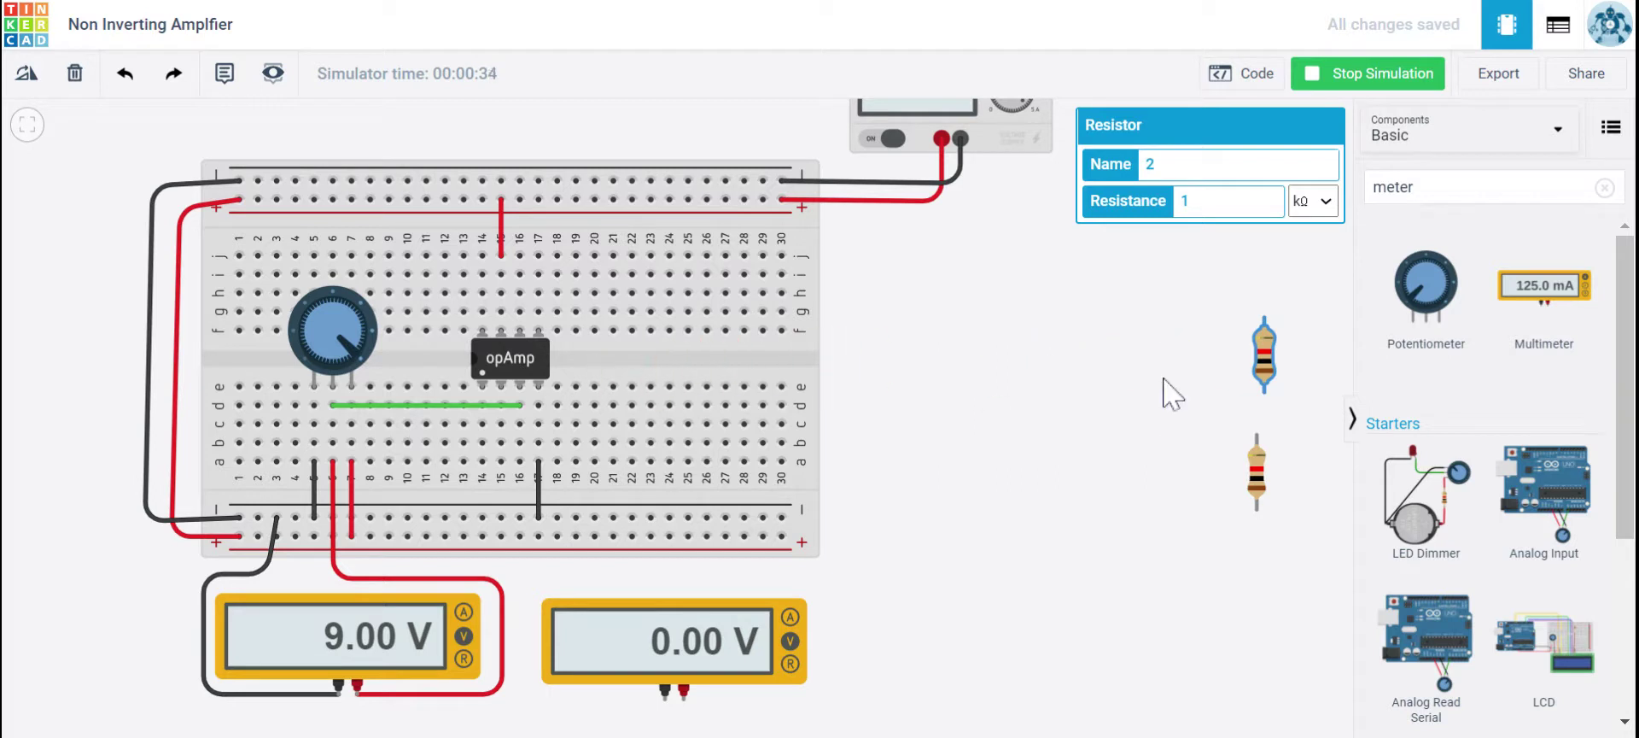
{"action": "left_click", "coordinate": [1353, 72]}
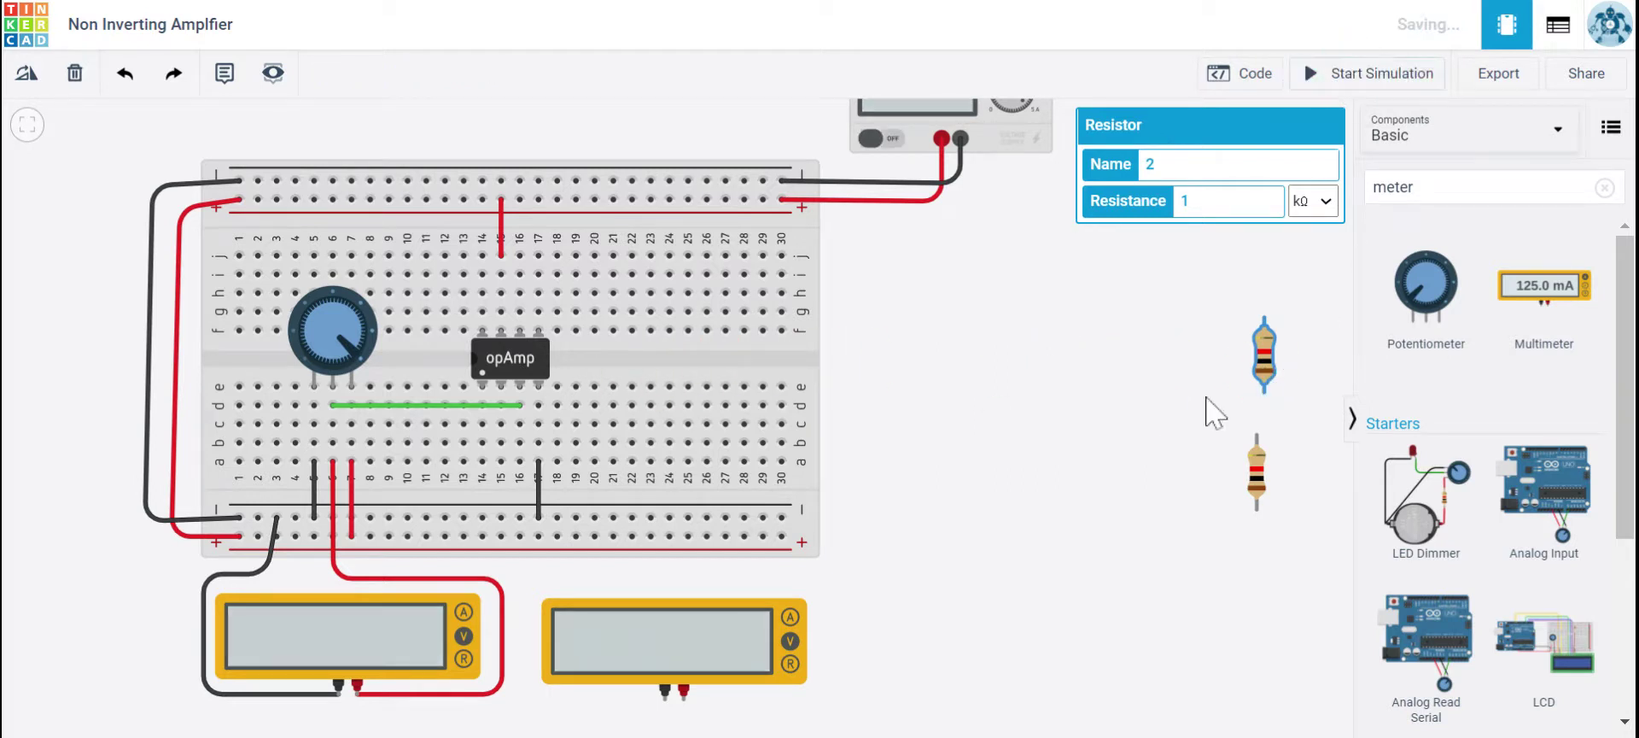
{"action": "left_click_drag", "start_coordinate": [1262, 363], "coordinate": [648, 375]}
{"action": "left_click_drag", "start_coordinate": [1272, 493], "coordinate": [663, 504]}
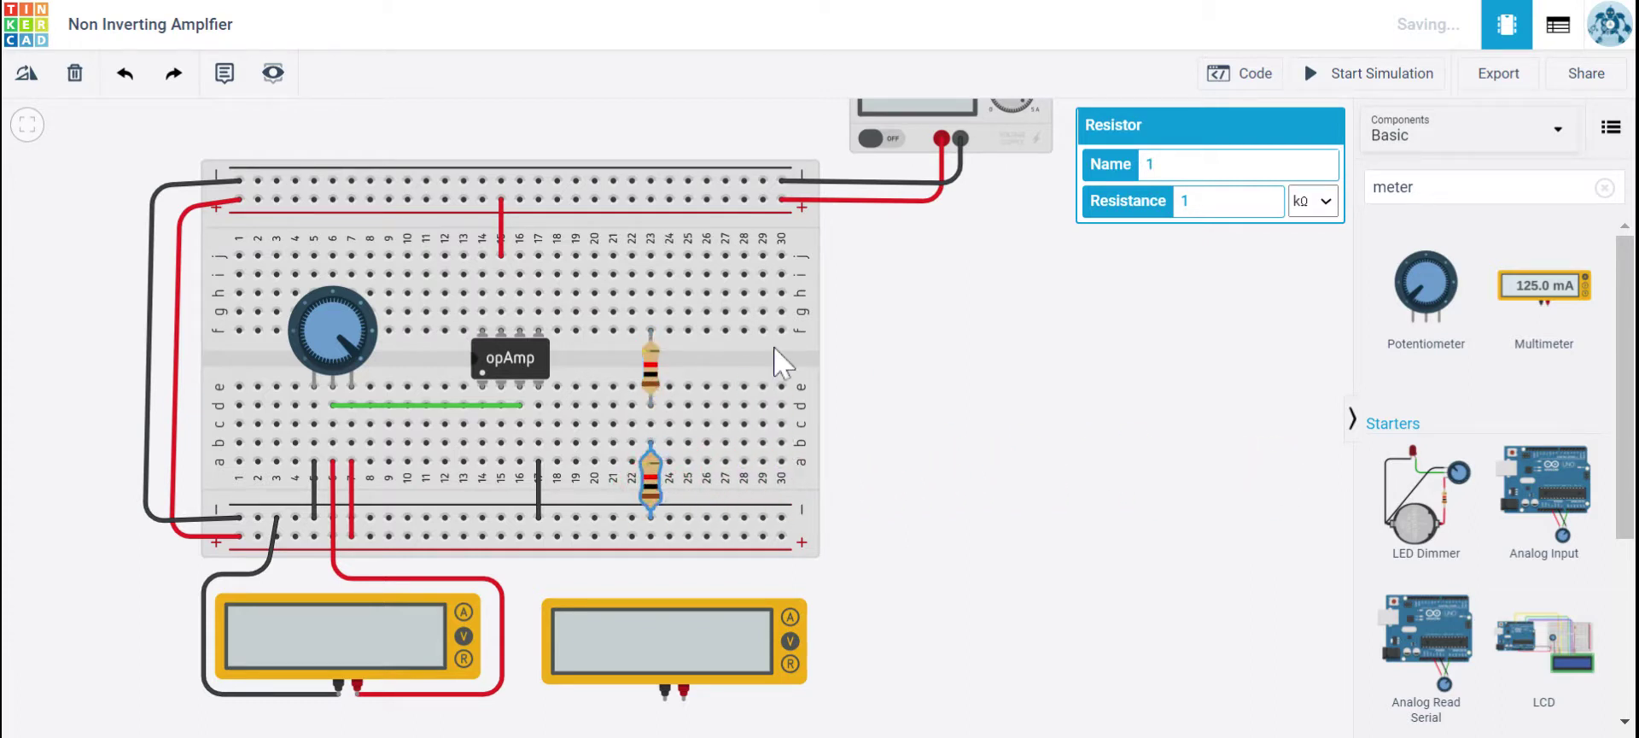
Set both the upper and lower resistors to 100 kΩ.
{"action": "scroll", "coordinate": [117, 446], "scroll_direction": "up", "scroll_amount": 2}
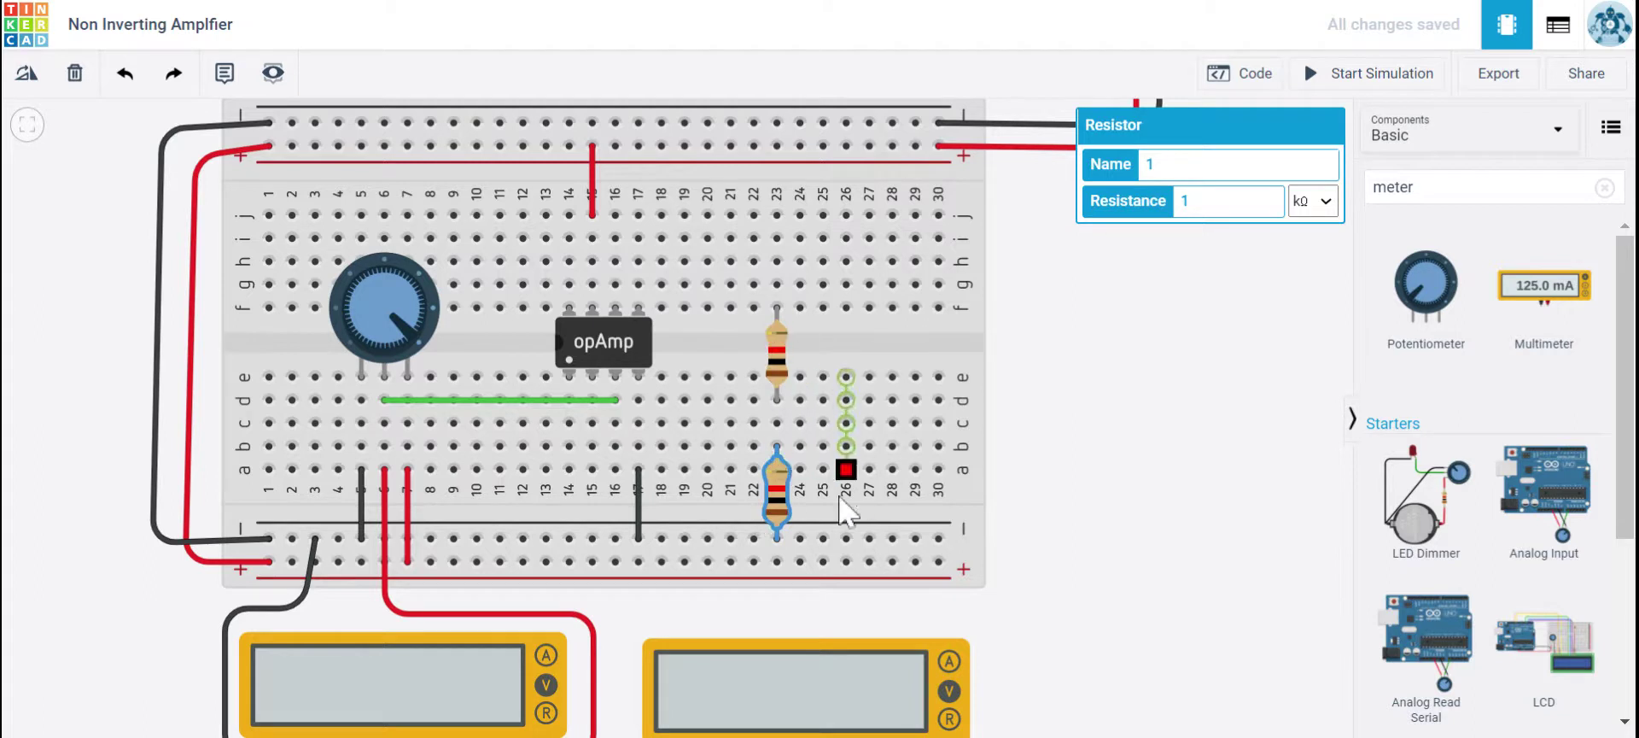
{"action": "left_click", "coordinate": [777, 354]}
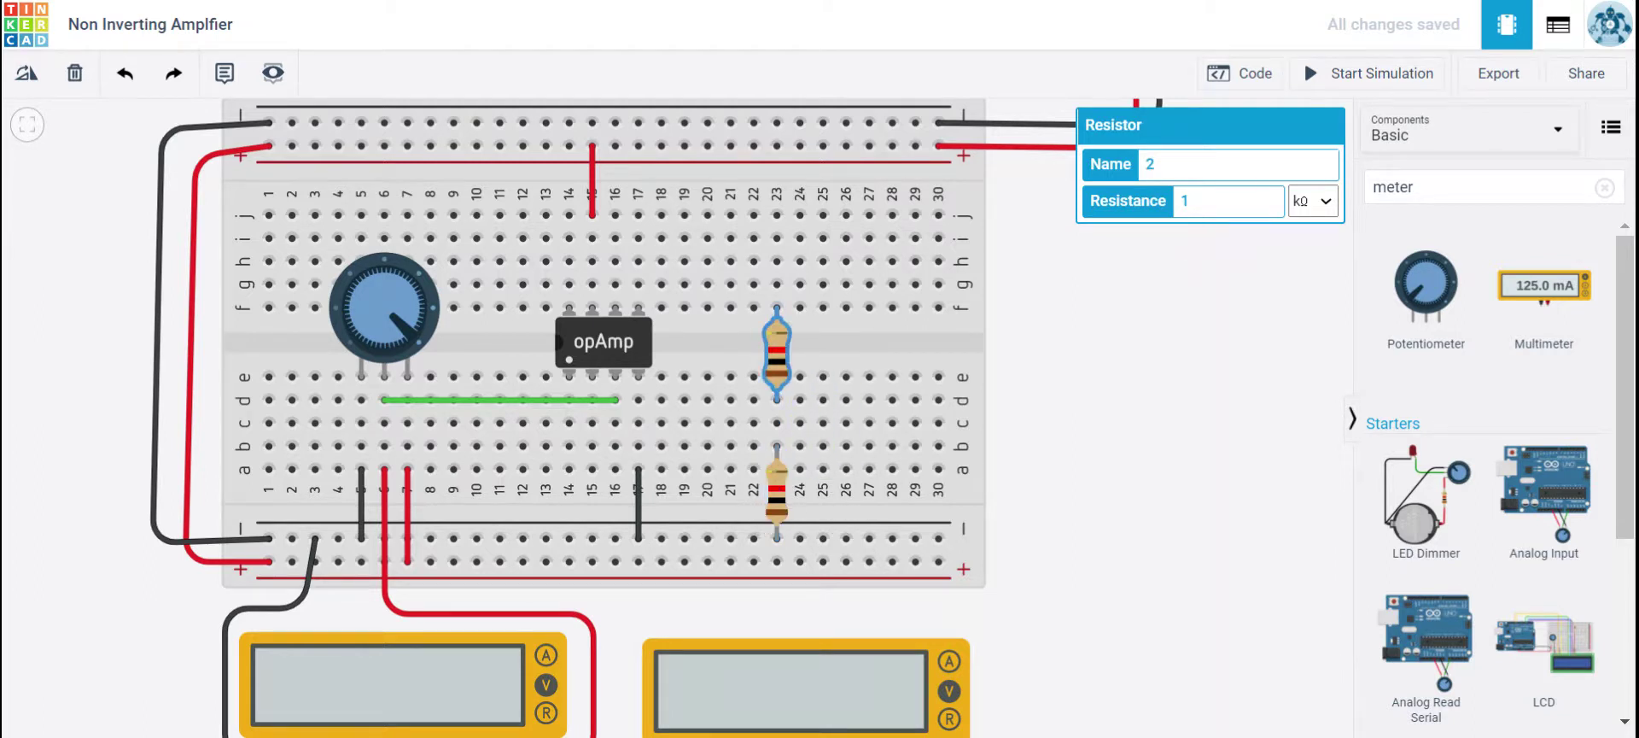
{"action": "type", "text": "00"}
{"action": "left_click", "coordinate": [777, 504]}
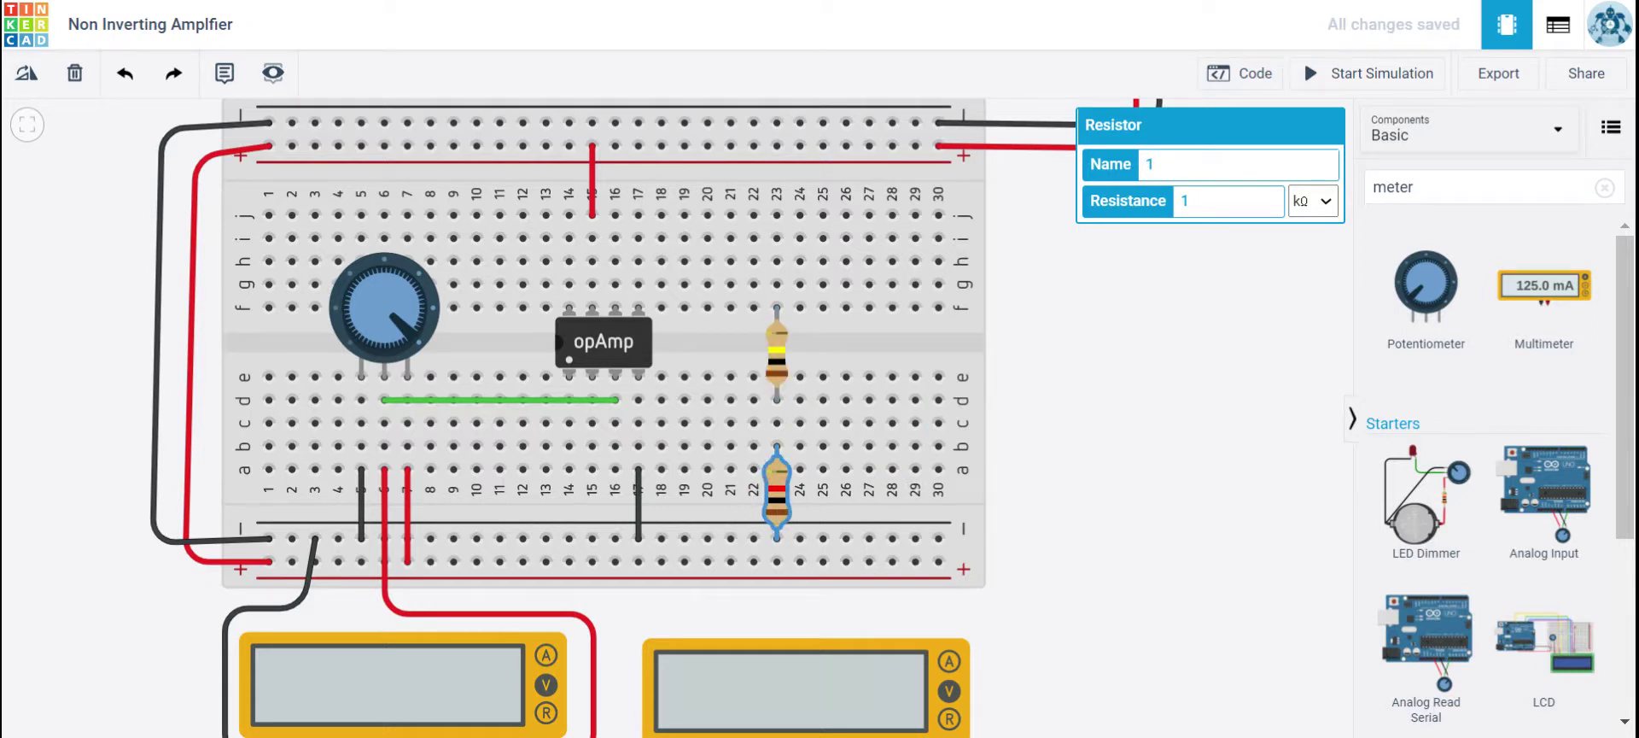
{"action": "type", "text": "00"}
{"action": "left_click", "coordinate": [1219, 340]}
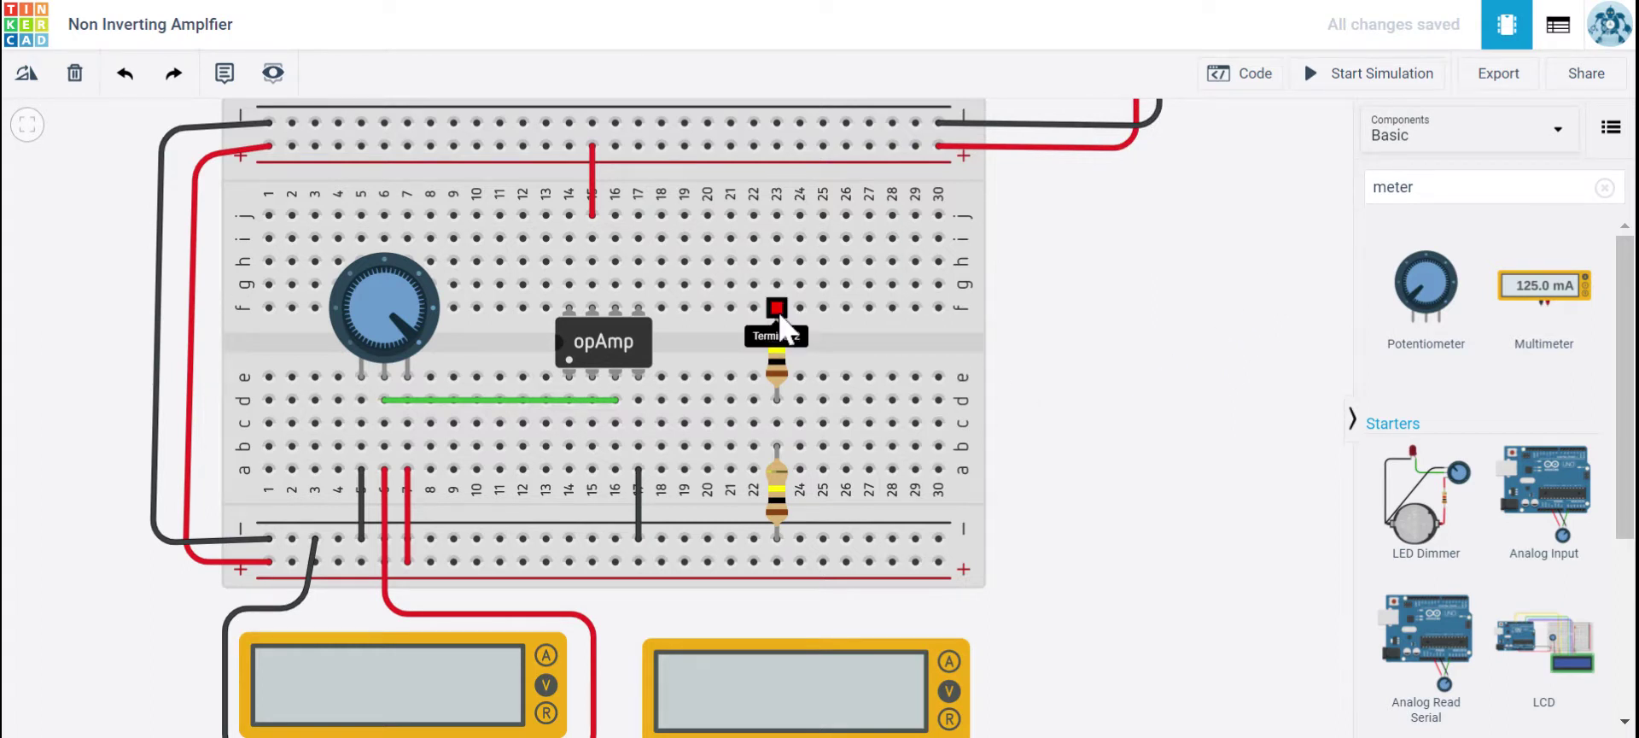
Stretch the upper resistor's lead to row g and wire column 16 to column 23.
{"action": "mouse_move", "coordinate": [780, 314]}
{"action": "left_mouse_down"}
{"action": "mouse_move", "coordinate": [784, 296]}
{"action": "mouse_move", "coordinate": [776, 306]}
{"action": "left_mouse_up"}
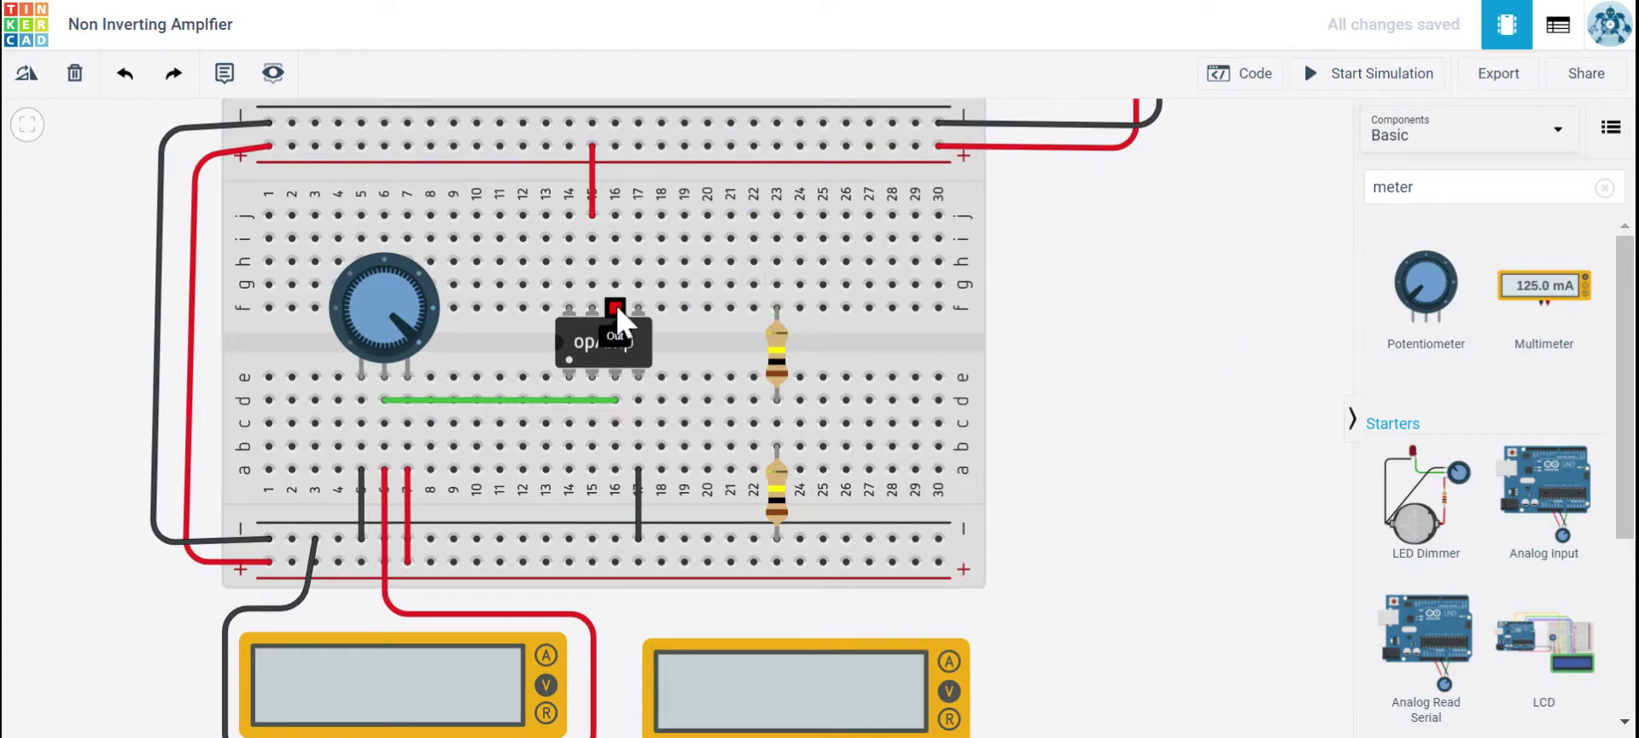
{"action": "left_click", "coordinate": [615, 285]}
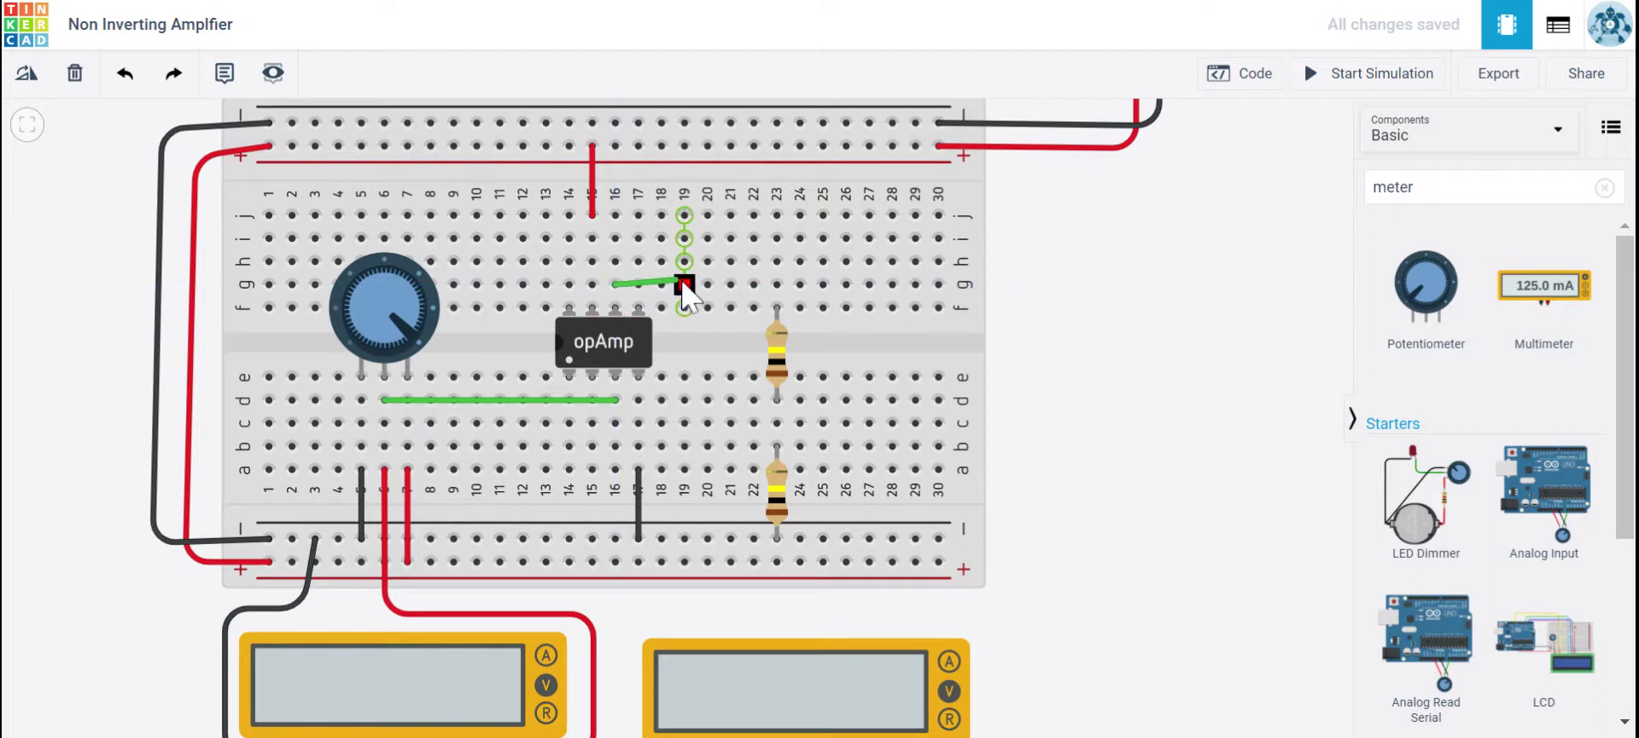
{"action": "left_click", "coordinate": [777, 286]}
Move the lower resistor's lead to row c and wire column 23 to column 15 in green.
{"action": "mouse_move", "coordinate": [782, 450]}
{"action": "left_mouse_down"}
{"action": "mouse_move", "coordinate": [782, 428]}
{"action": "mouse_move", "coordinate": [776, 445]}
{"action": "left_mouse_up"}
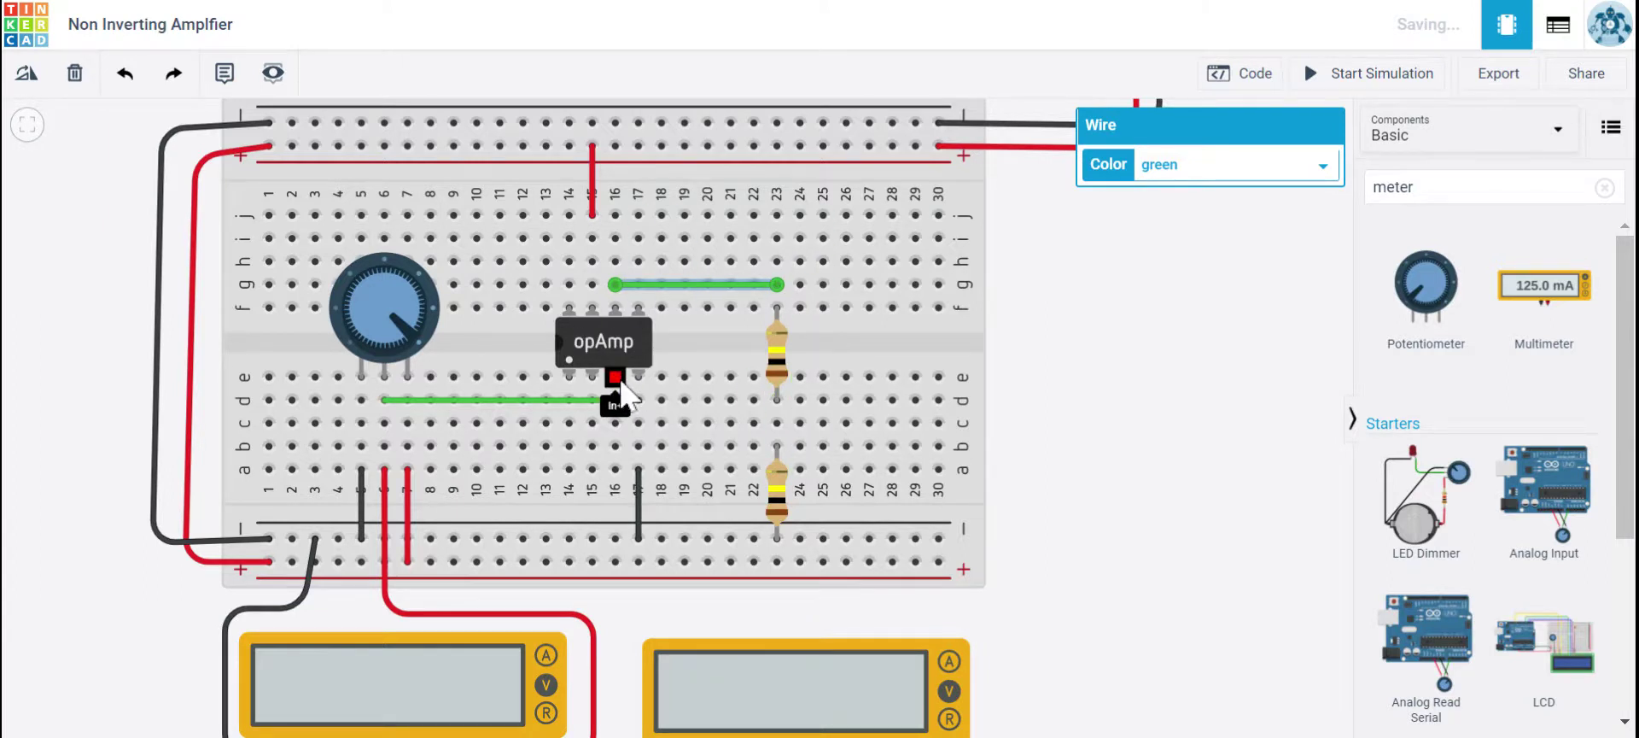
{"action": "left_click", "coordinate": [777, 423]}
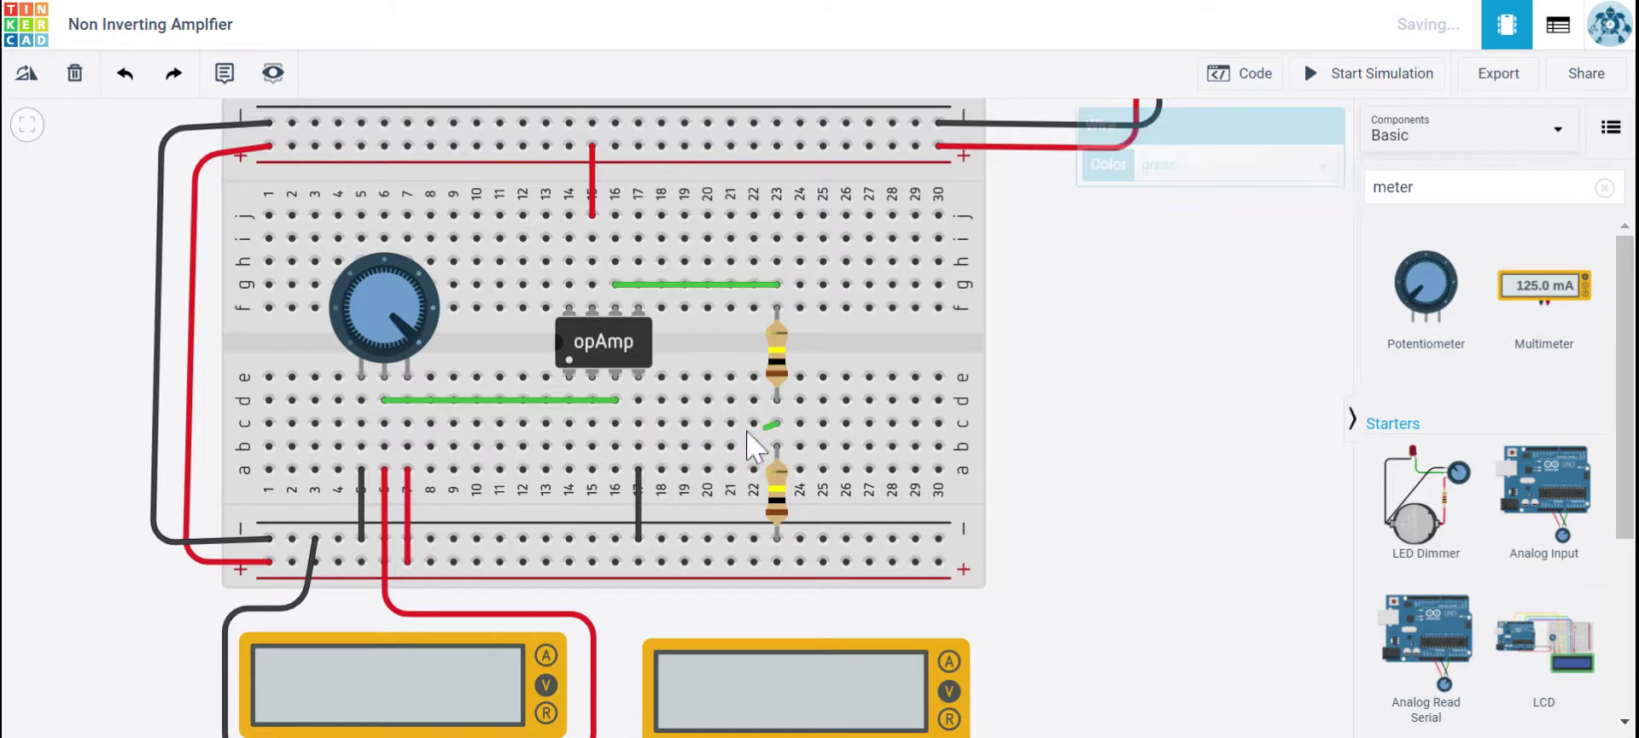
{"action": "left_click", "coordinate": [593, 424]}
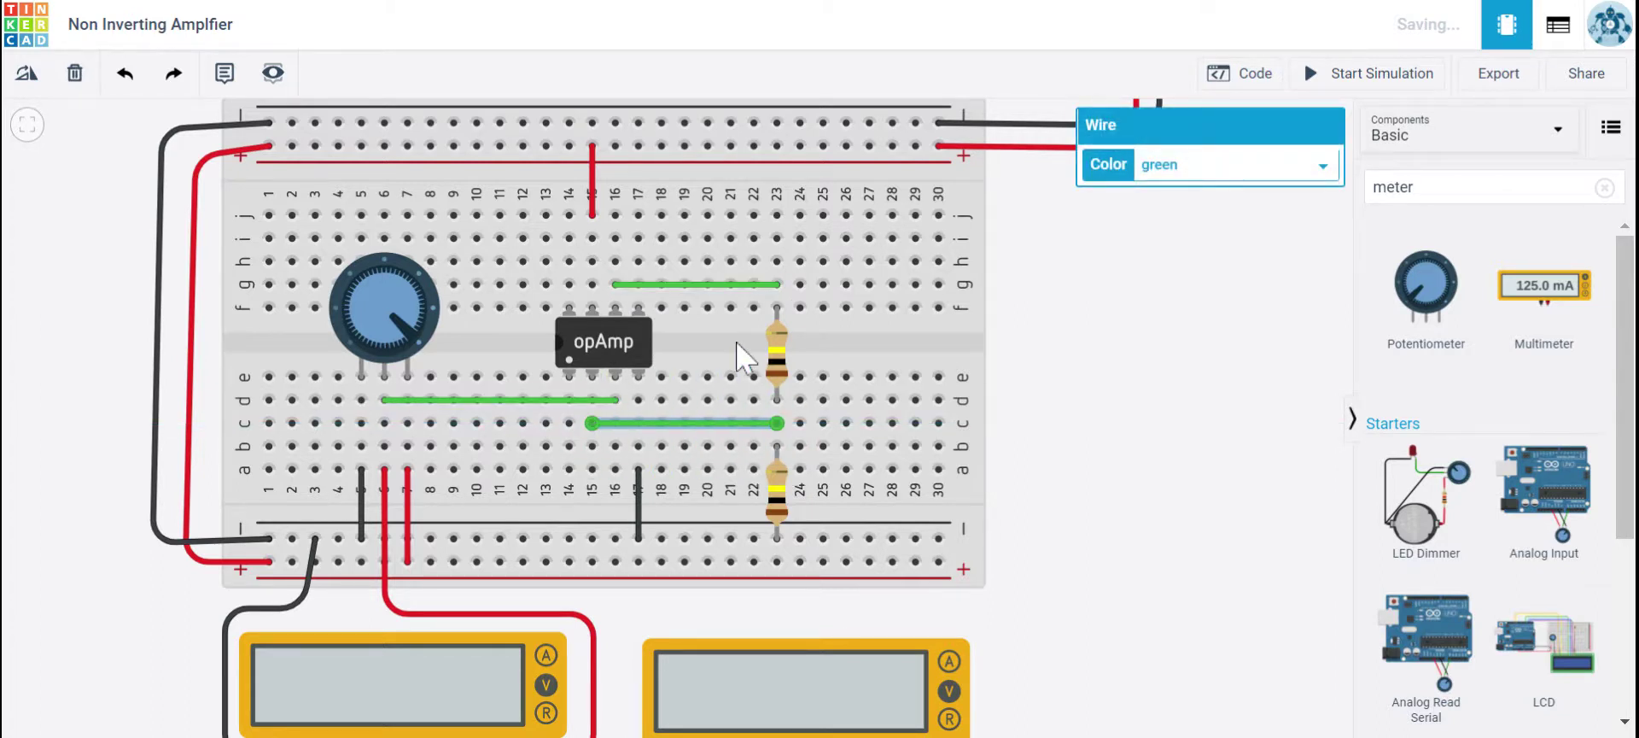
{"action": "left_click", "coordinate": [396, 318]}
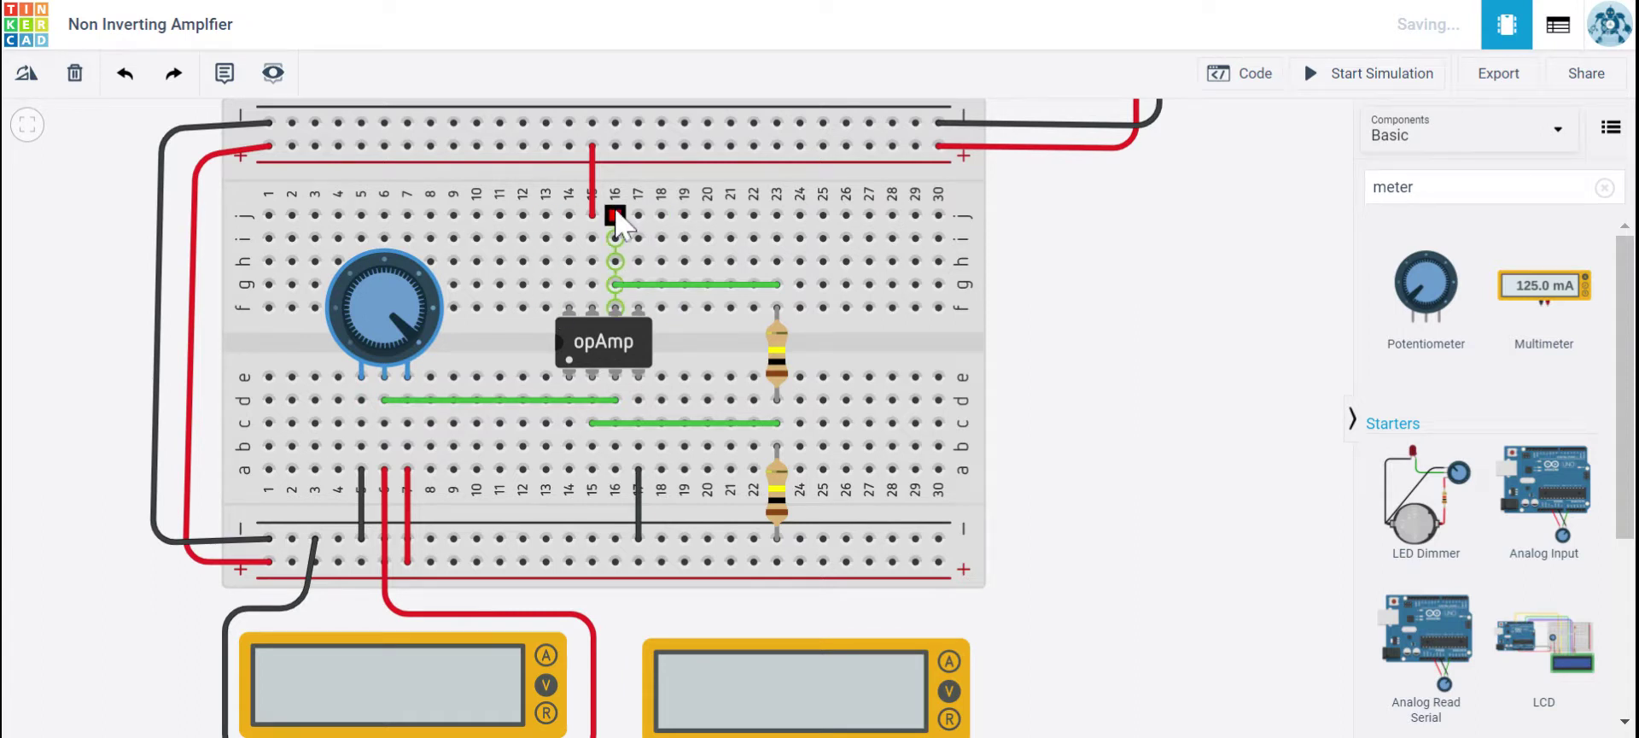
{"action": "scroll", "coordinate": [1145, 421], "scroll_direction": "down", "scroll_amount": 3}
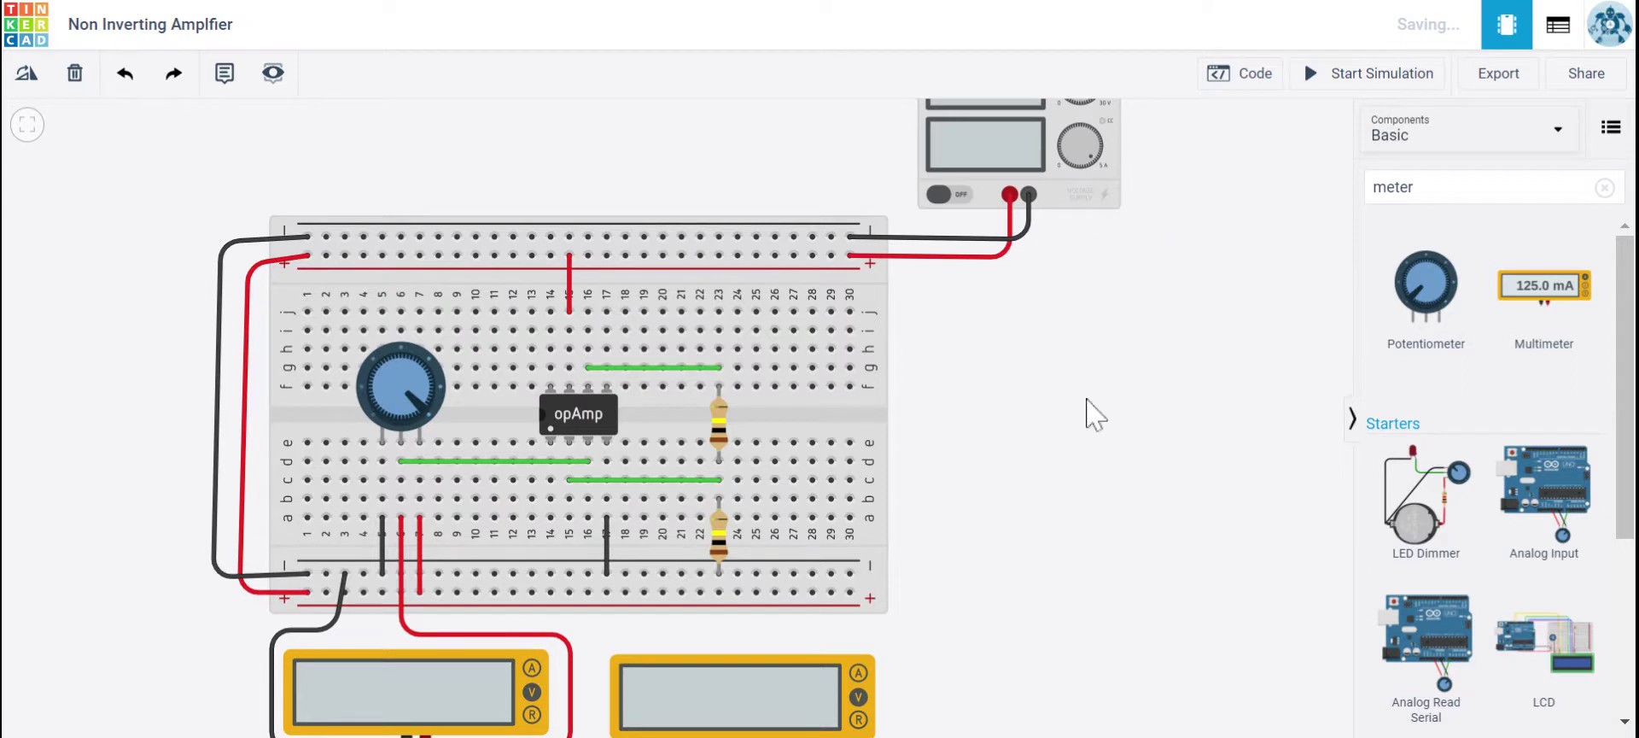
Wire the second multimeter's negative probe to the ground rail with a black wire.
{"action": "left_click_drag", "start_coordinate": [1068, 443], "coordinate": [1109, 392]}
{"action": "scroll", "coordinate": [1134, 494], "scroll_direction": "up", "scroll_amount": 2}
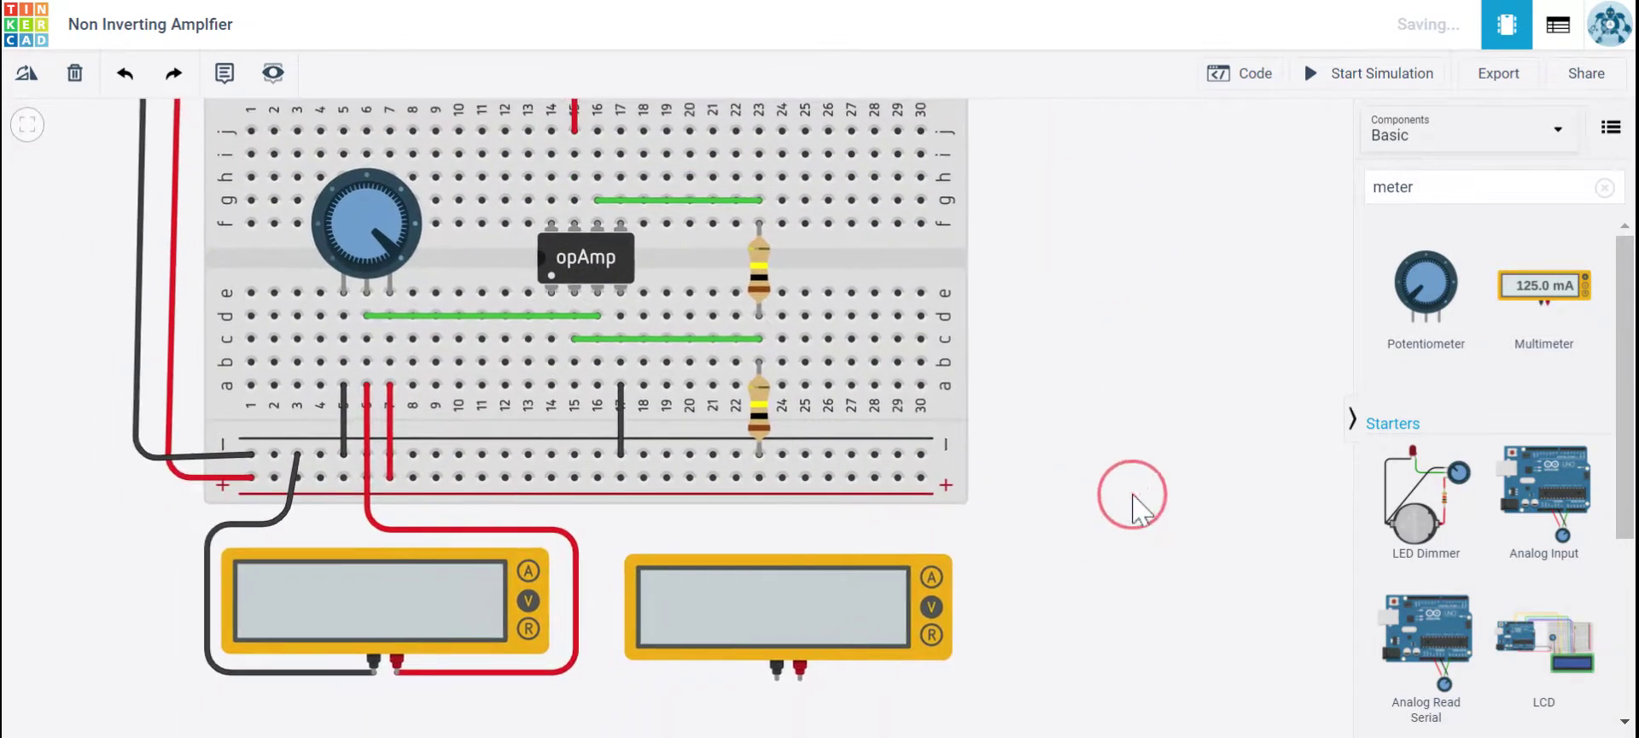
{"action": "left_click", "coordinate": [809, 636]}
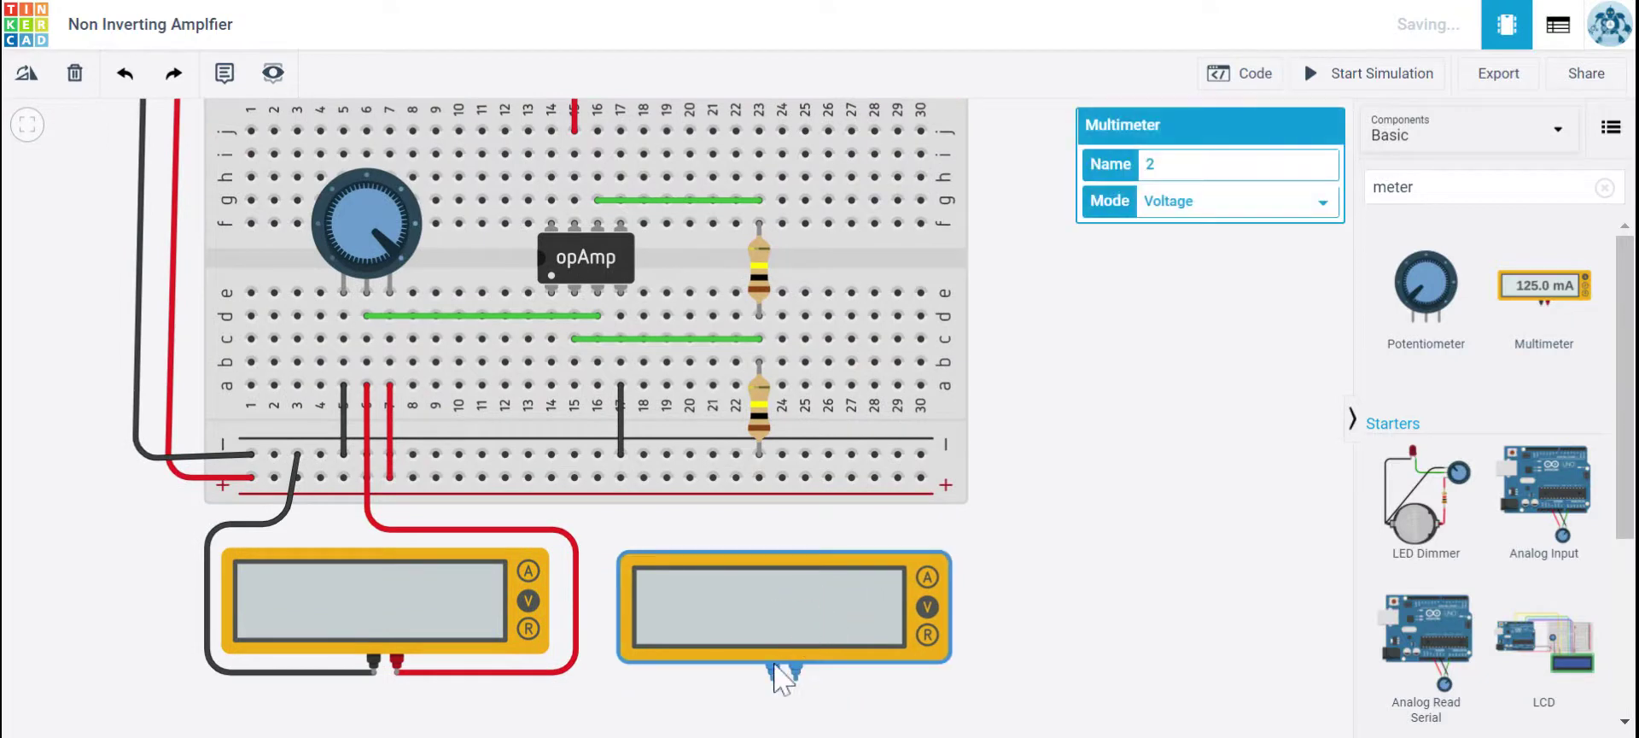
{"action": "left_click_drag", "start_coordinate": [786, 608], "coordinate": [803, 607]}
{"action": "left_click", "coordinate": [791, 672]}
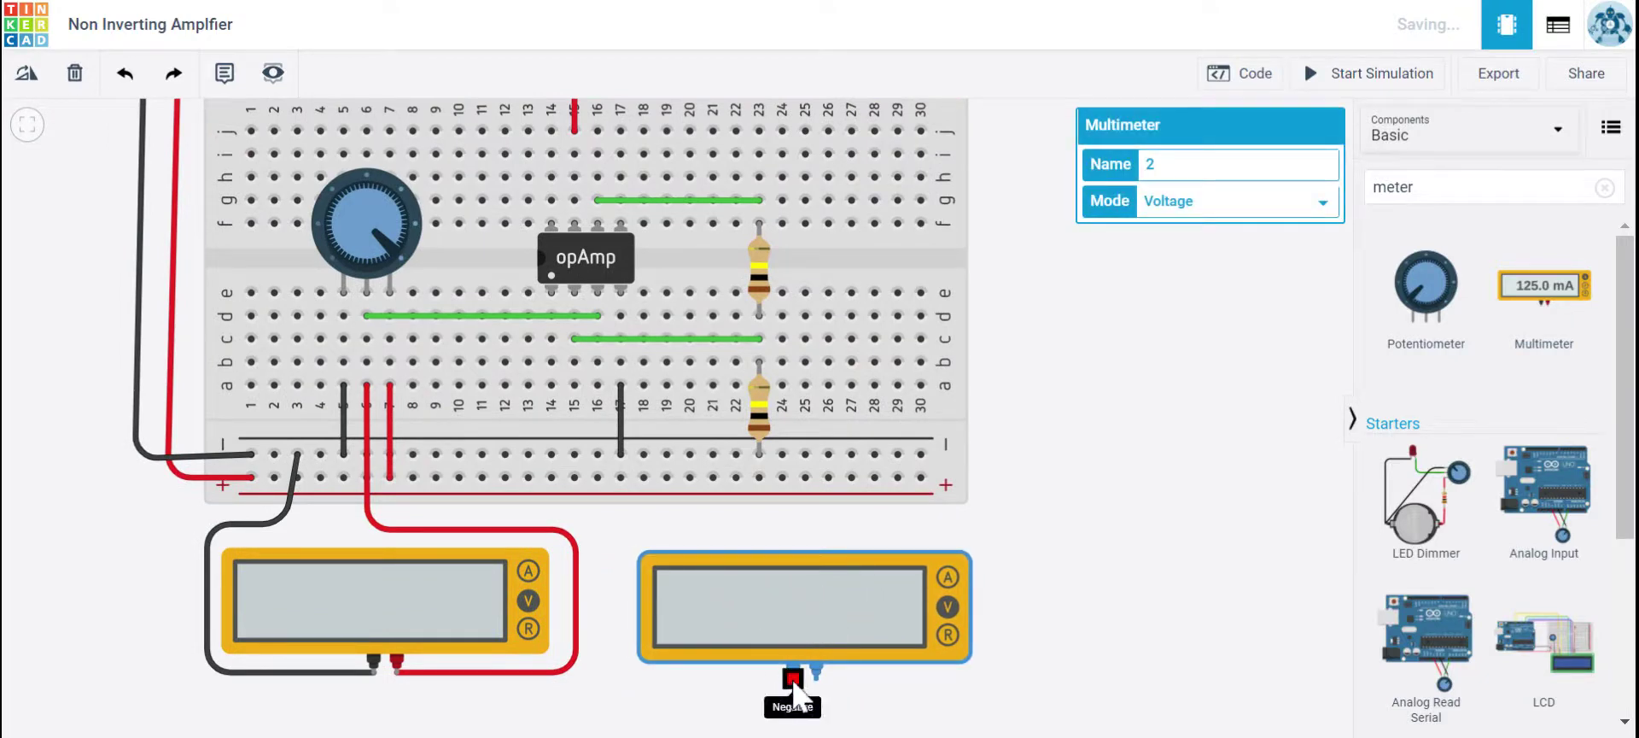
{"action": "left_click", "coordinate": [608, 678]}
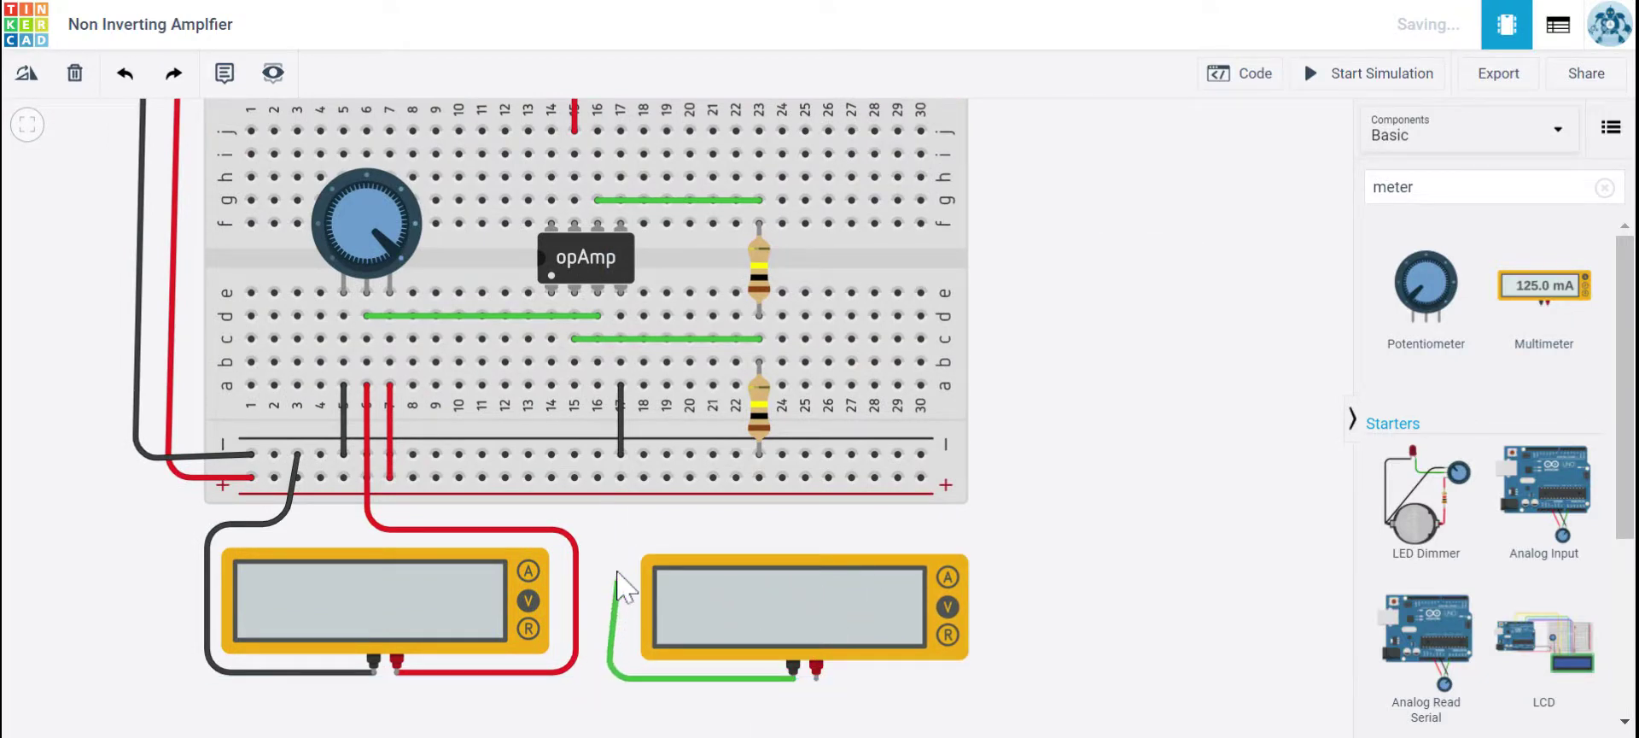
{"action": "left_click", "coordinate": [598, 478]}
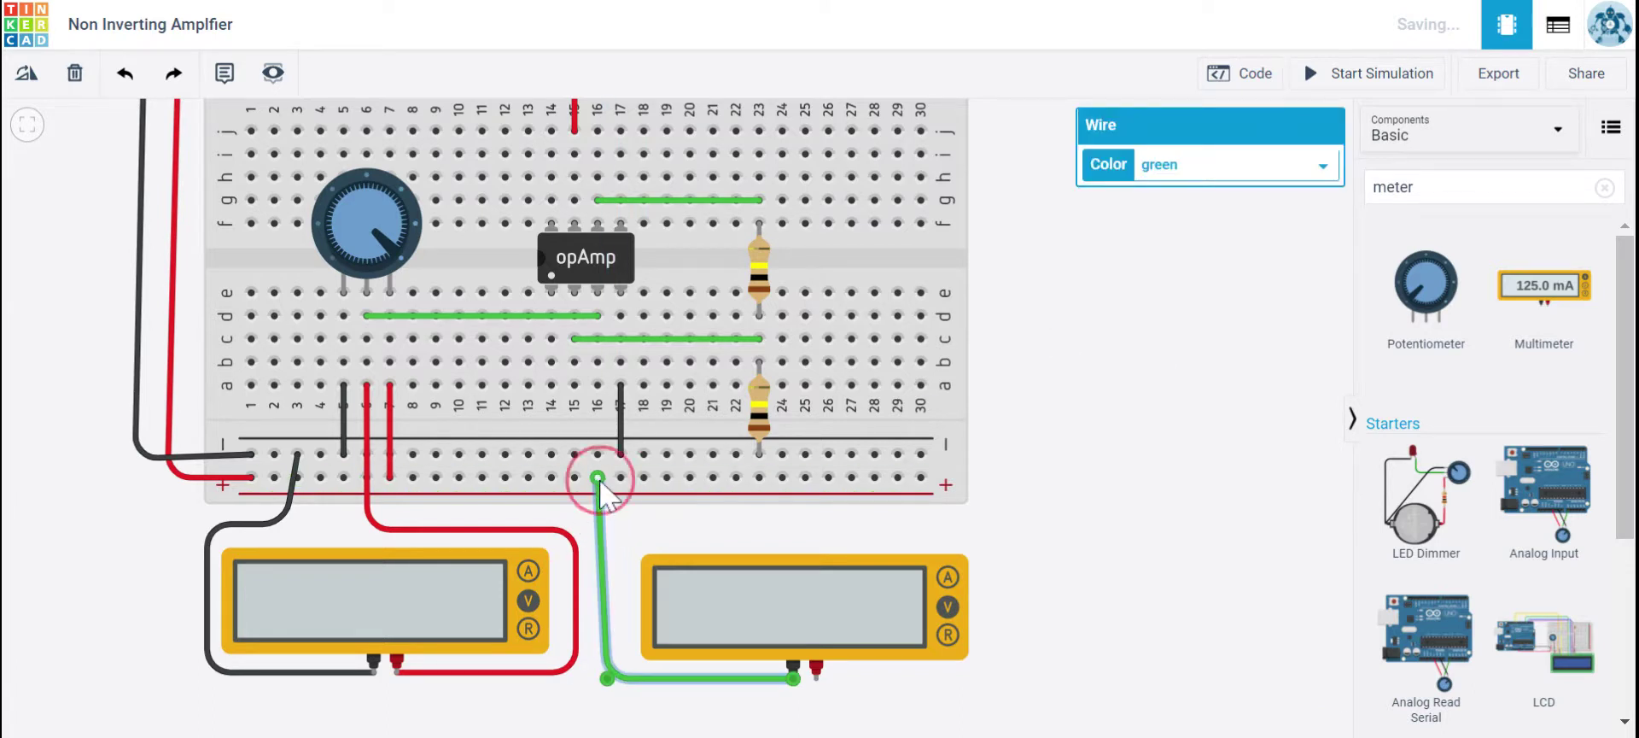
{"action": "left_click_drag", "start_coordinate": [597, 477], "coordinate": [598, 454]}
{"action": "left_click", "coordinate": [1204, 165]}
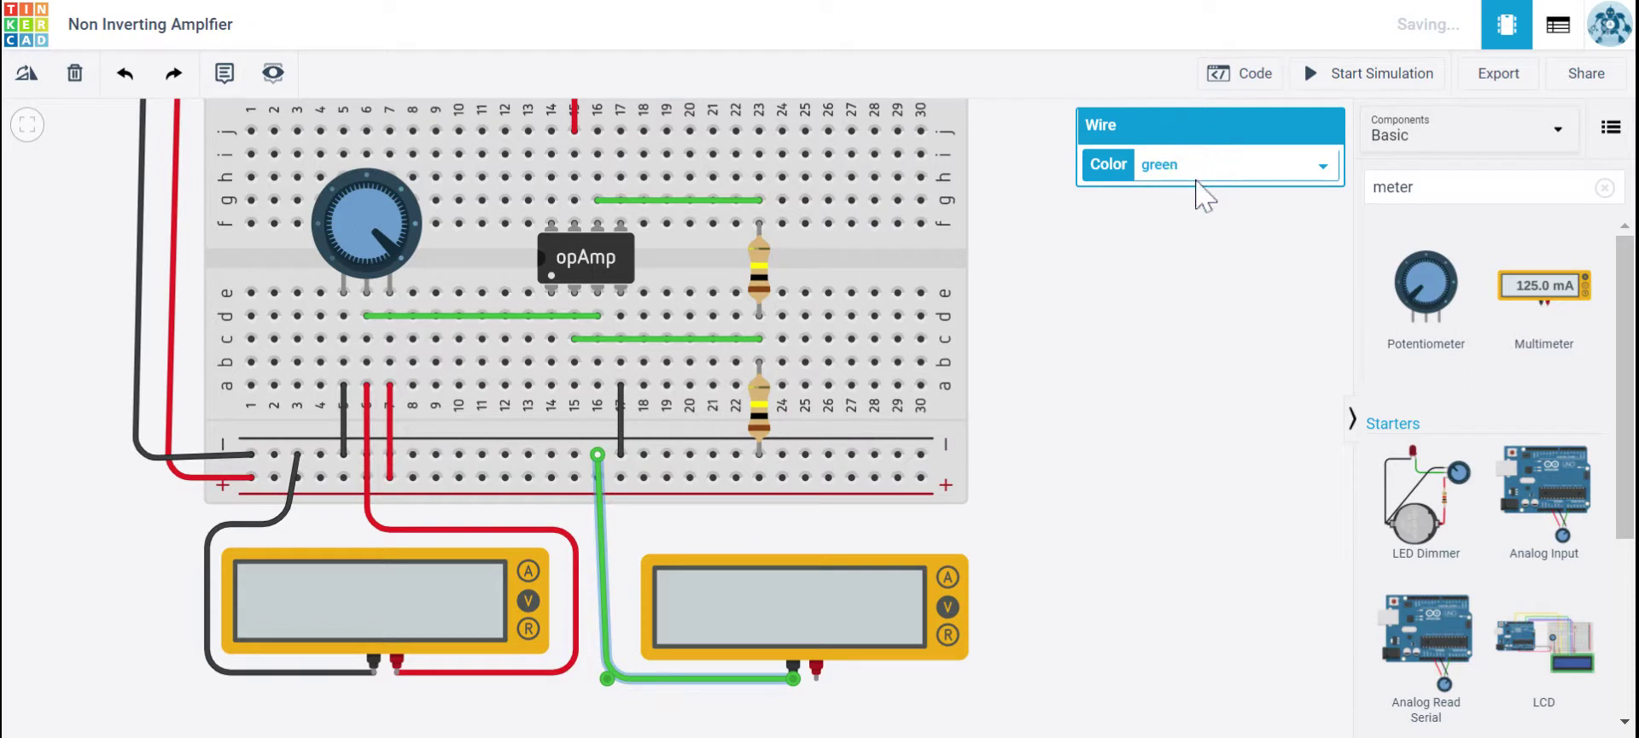
{"action": "left_click", "coordinate": [1200, 191]}
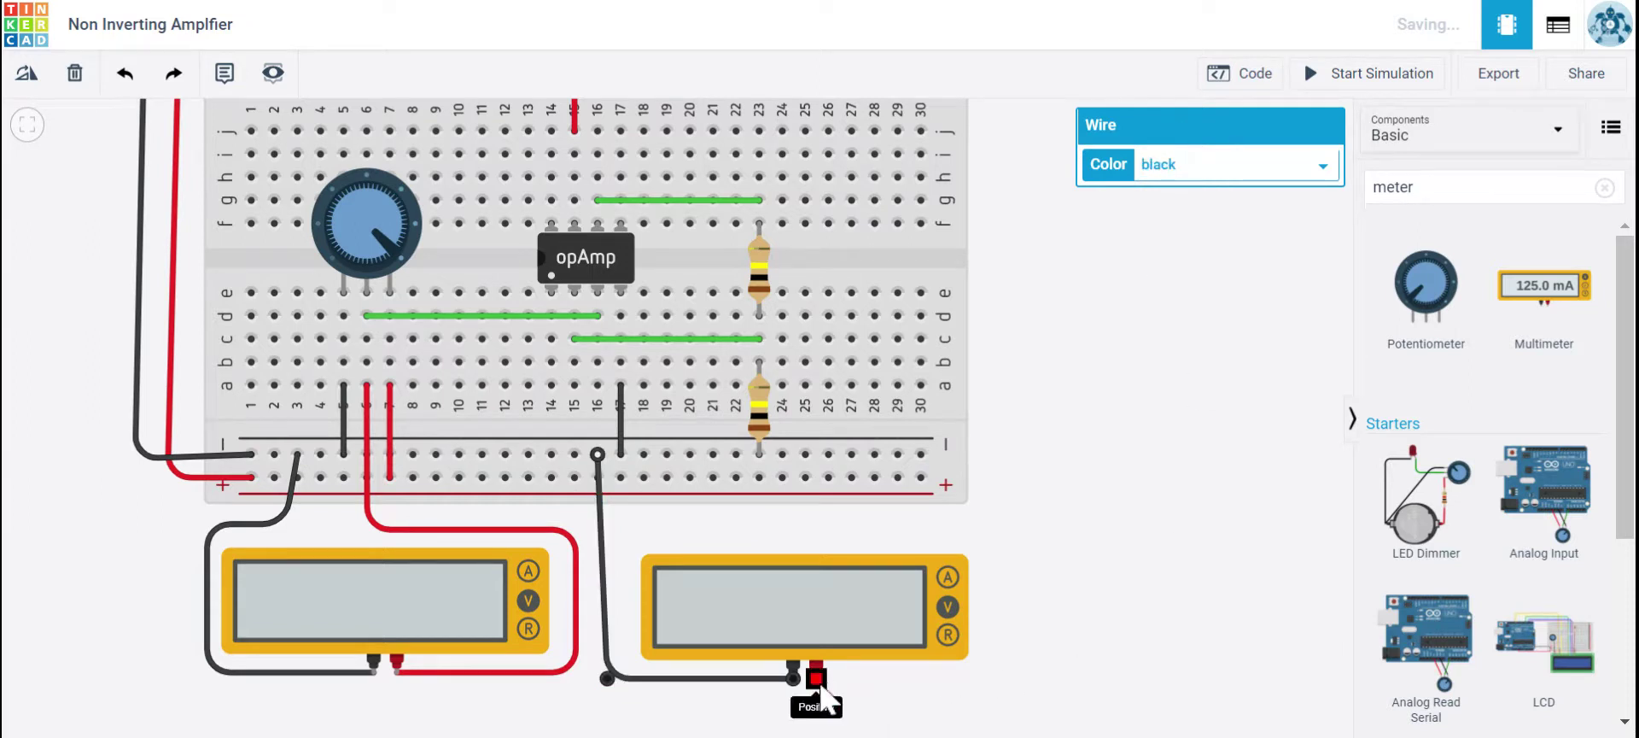
Route a red wire from the meter's positive probe around the board to hole h16.
{"action": "left_click", "coordinate": [816, 673]}
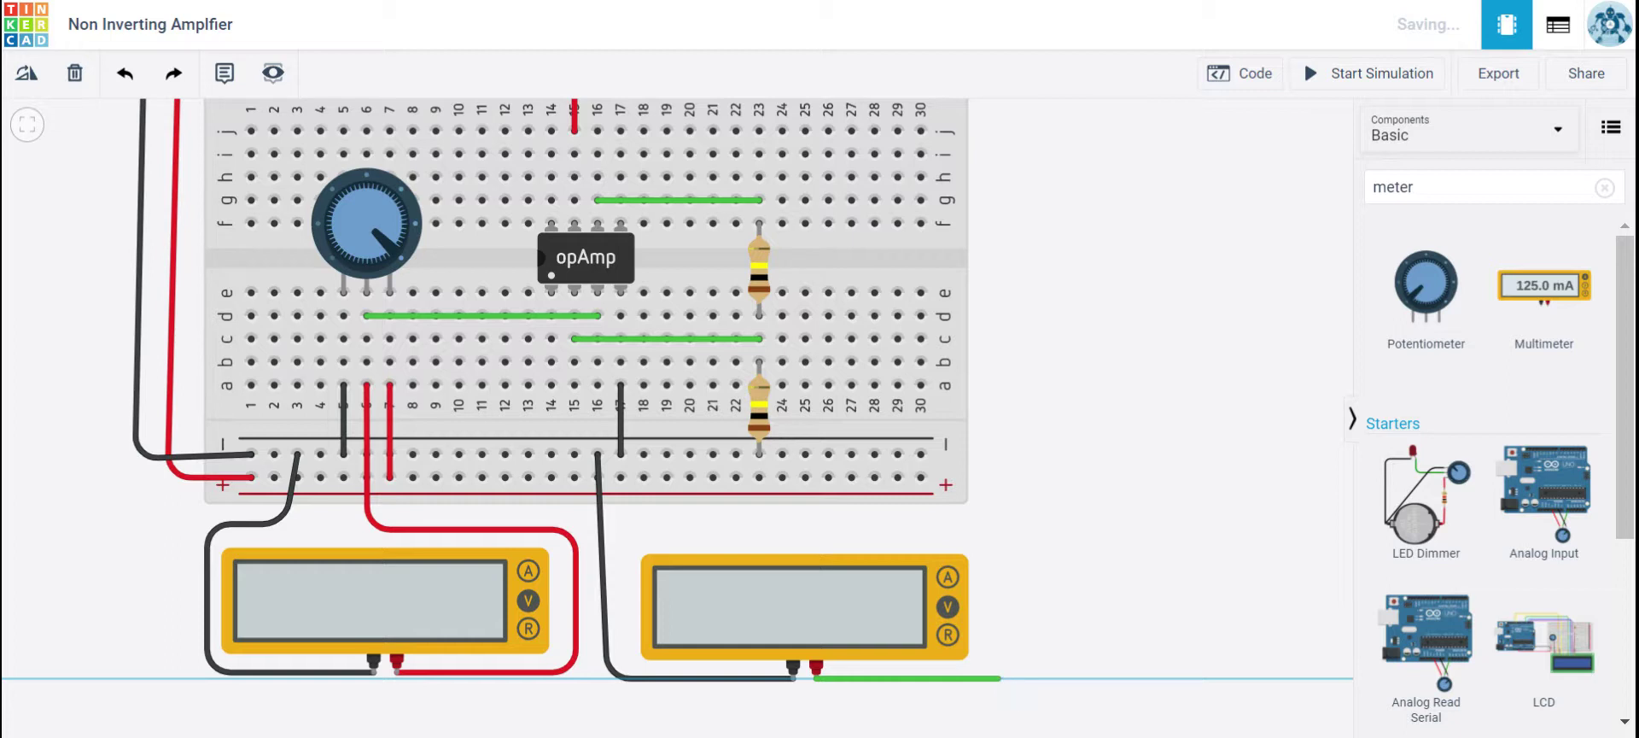
{"action": "left_click", "coordinate": [997, 678]}
{"action": "left_click", "coordinate": [996, 162]}
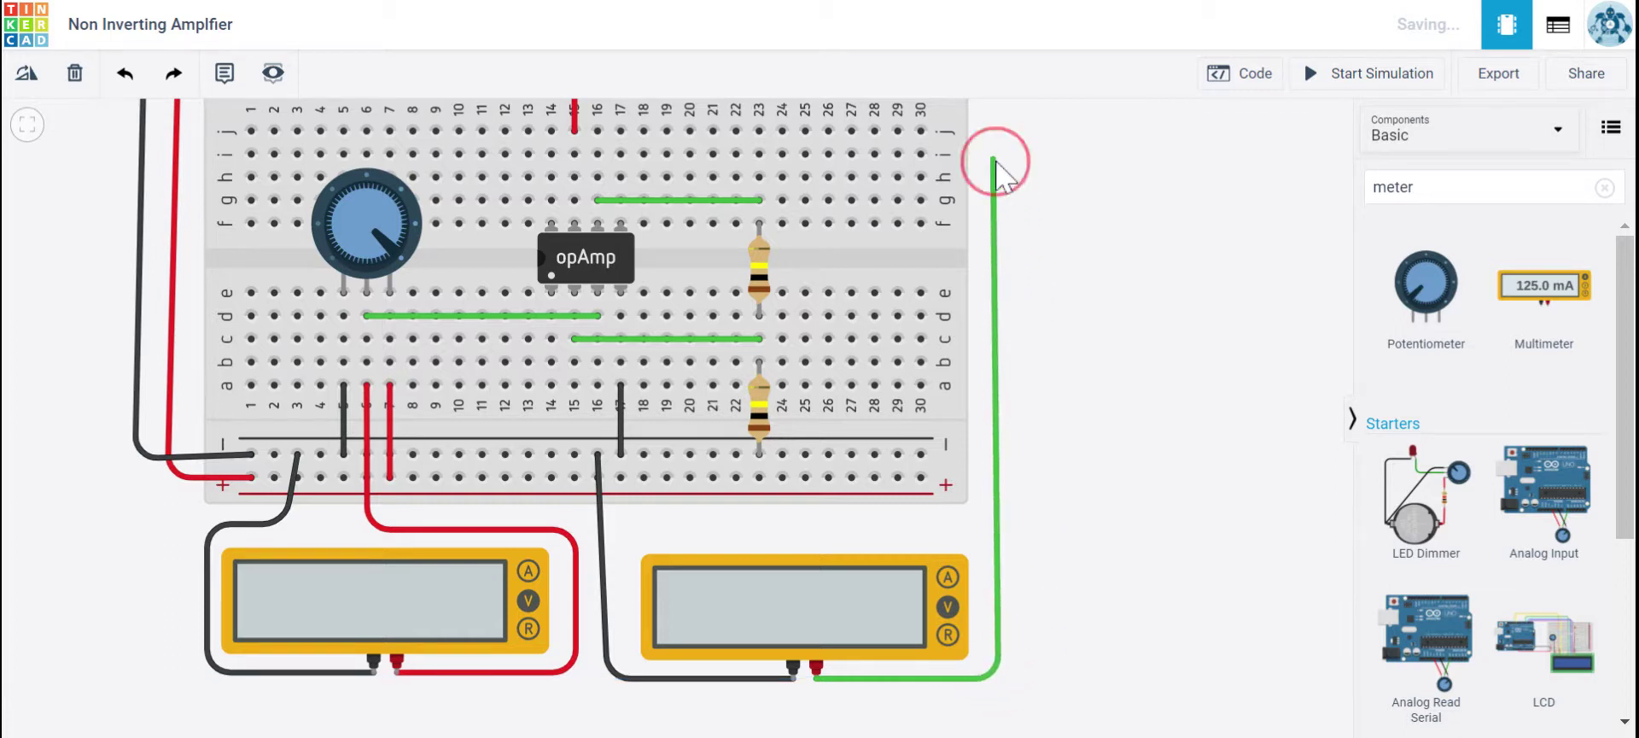
{"action": "left_click", "coordinate": [598, 177]}
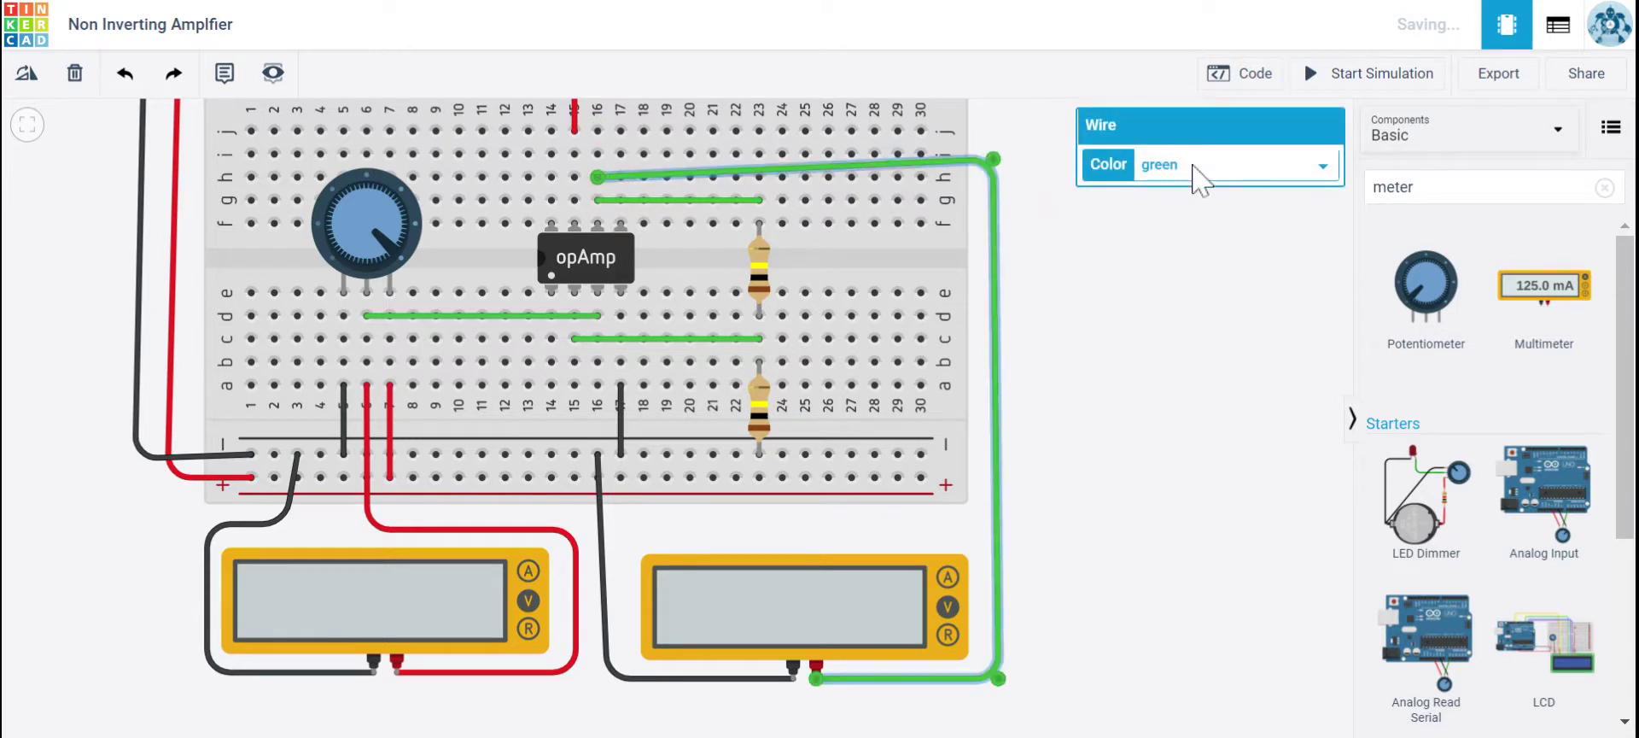
{"action": "left_click", "coordinate": [1199, 179]}
{"action": "left_click", "coordinate": [1189, 211]}
{"action": "left_click", "coordinate": [1178, 431]}
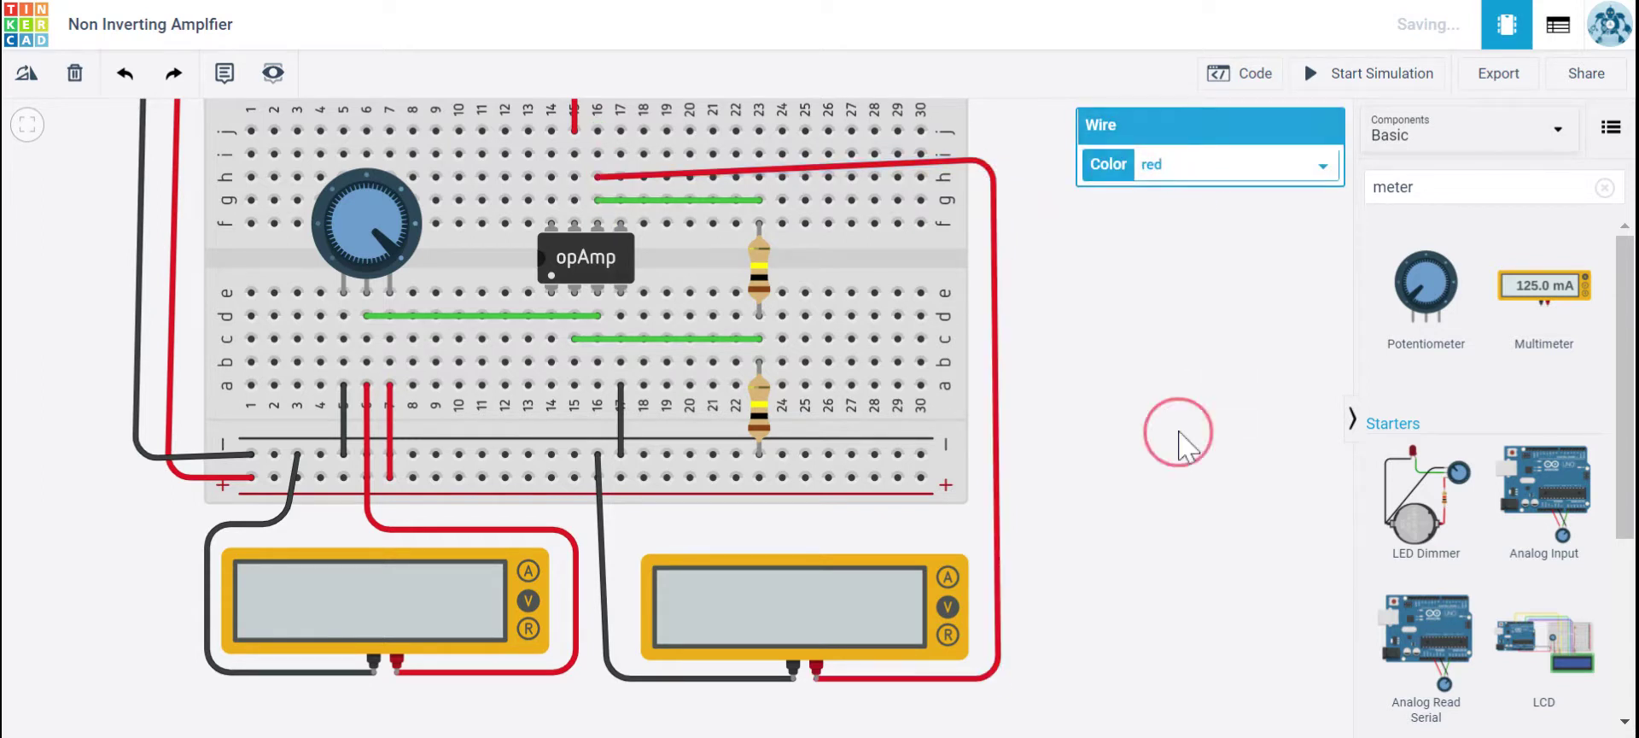
{"action": "scroll", "coordinate": [1218, 457], "scroll_direction": "down", "scroll_amount": 2}
{"action": "left_click_drag", "start_coordinate": [1218, 456], "coordinate": [1207, 504]}
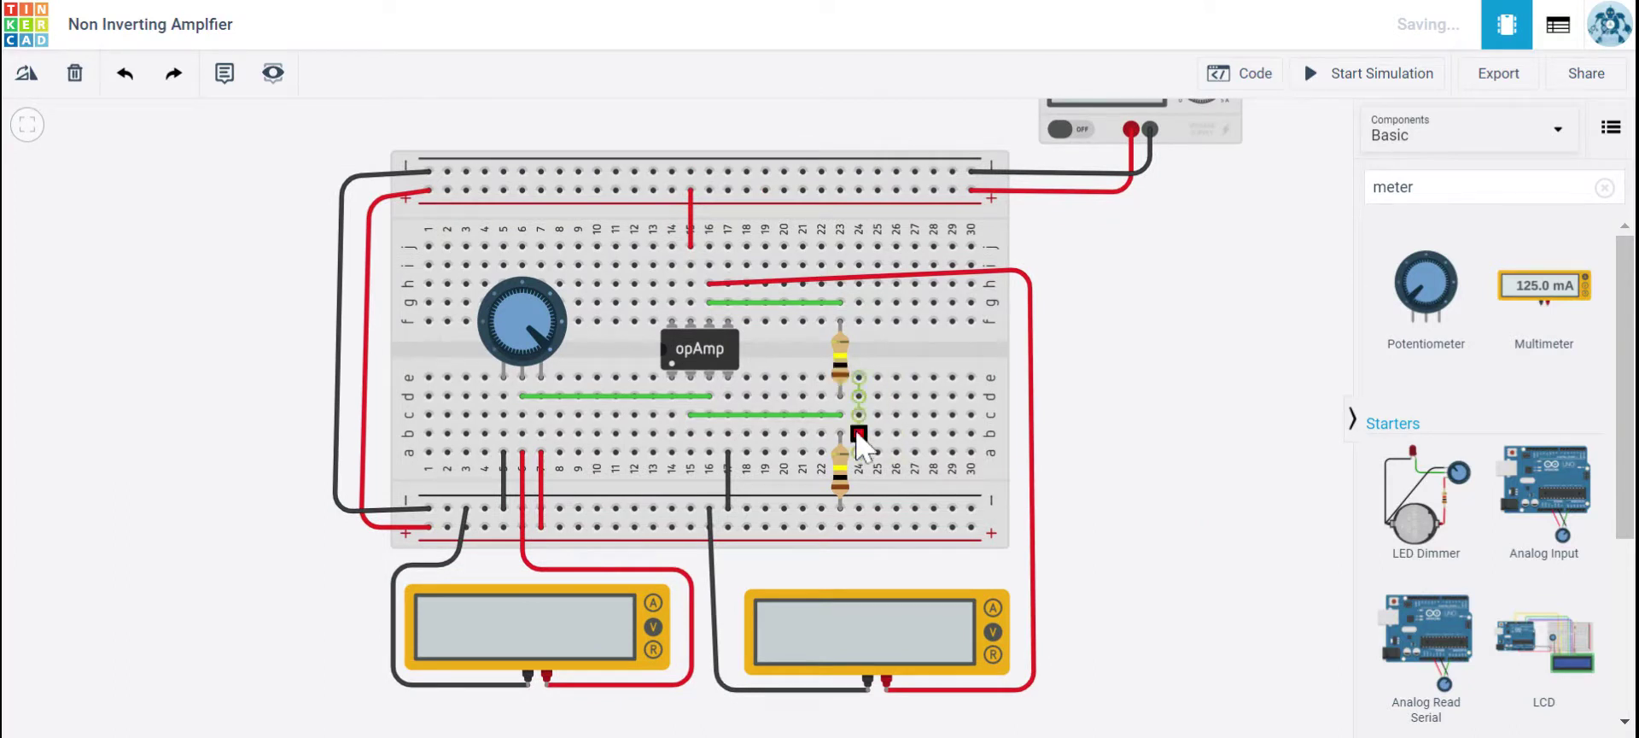
{"action": "left_click", "coordinate": [1030, 465]}
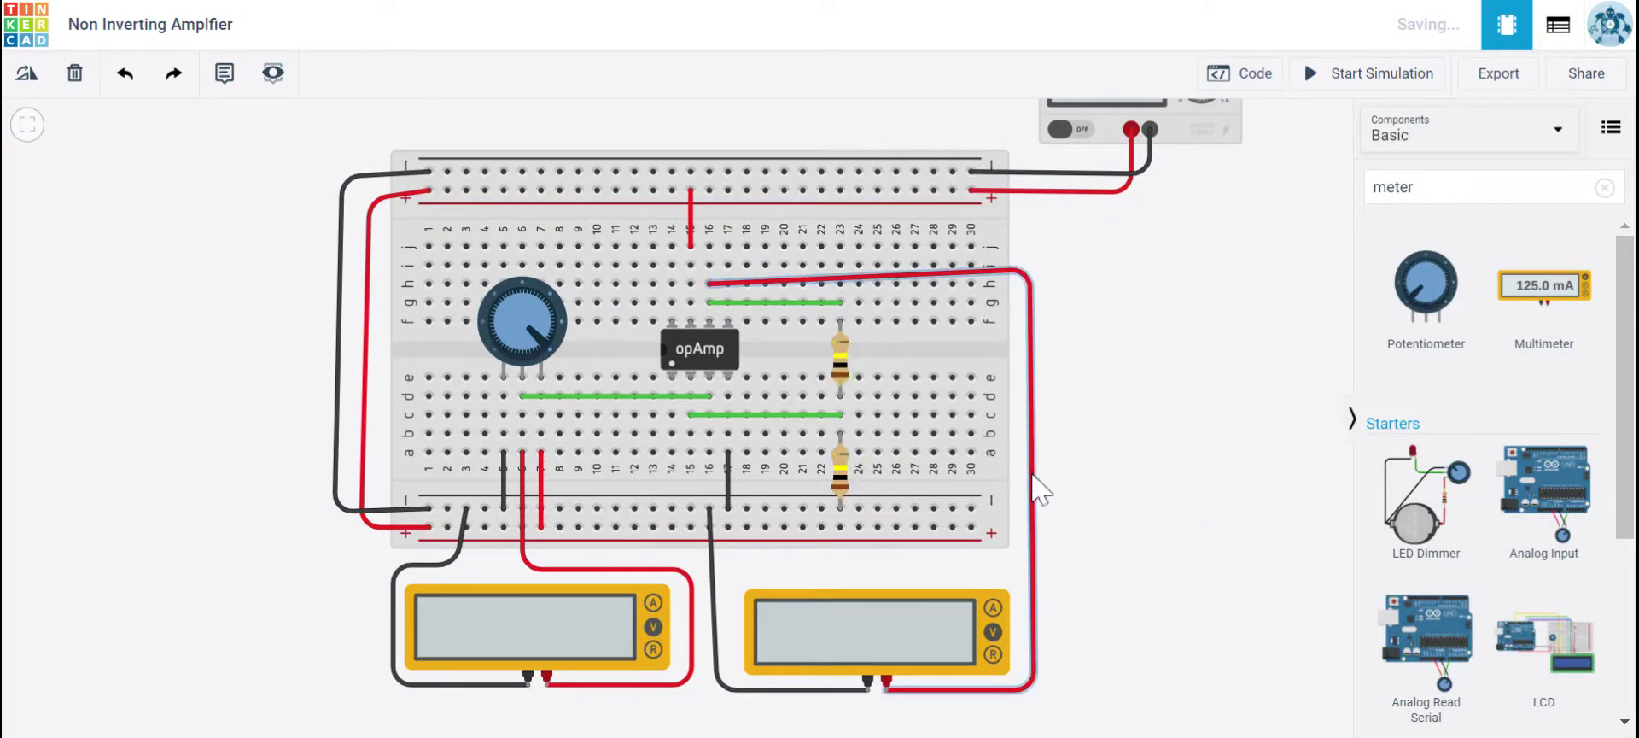
{"action": "left_click_drag", "start_coordinate": [1036, 274], "coordinate": [1030, 284]}
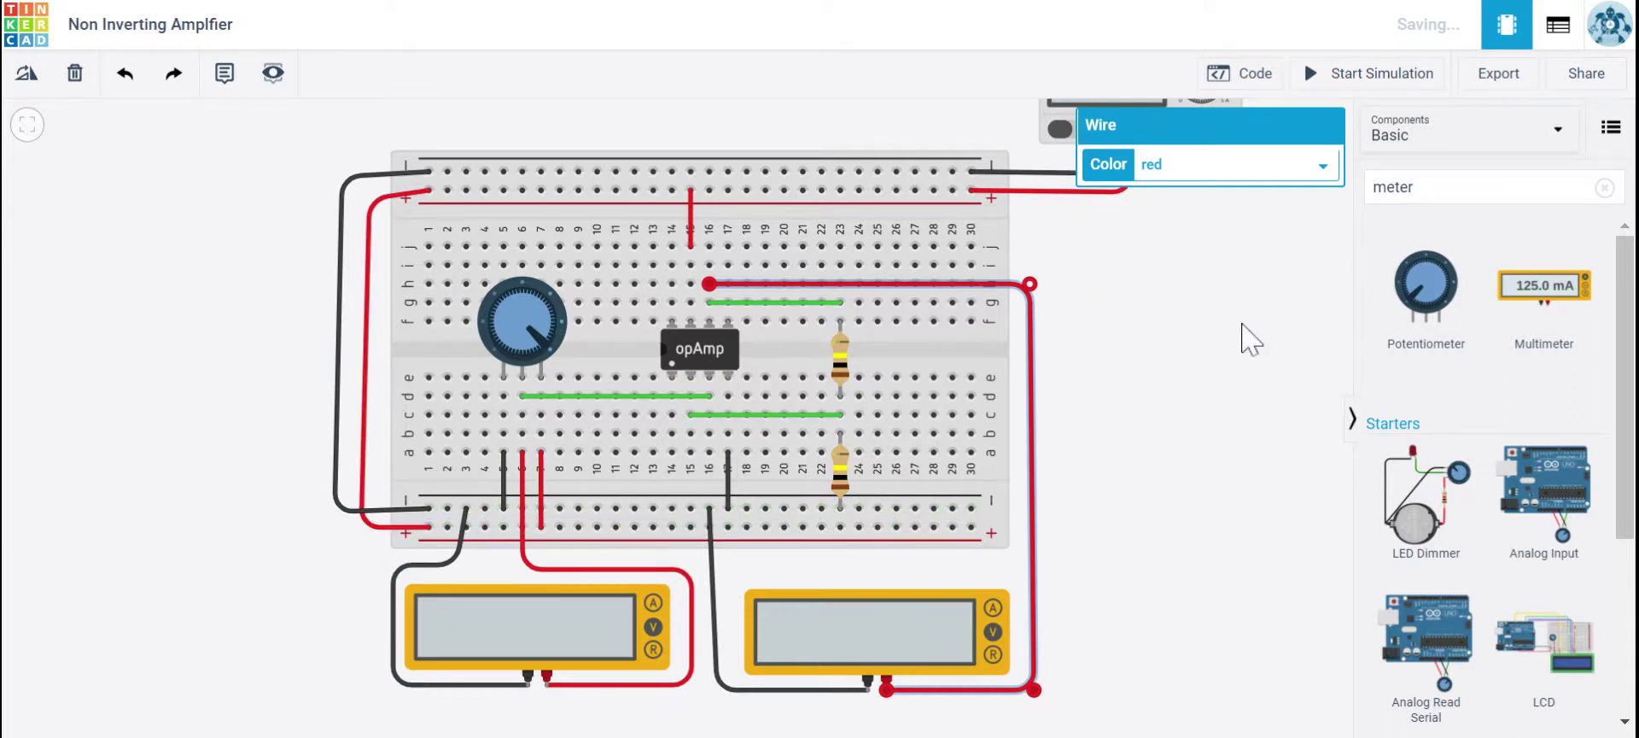
Start the simulation and set the potentiometer for about 1.08 V input and 2.16 V output.
{"action": "left_click", "coordinate": [1366, 73]}
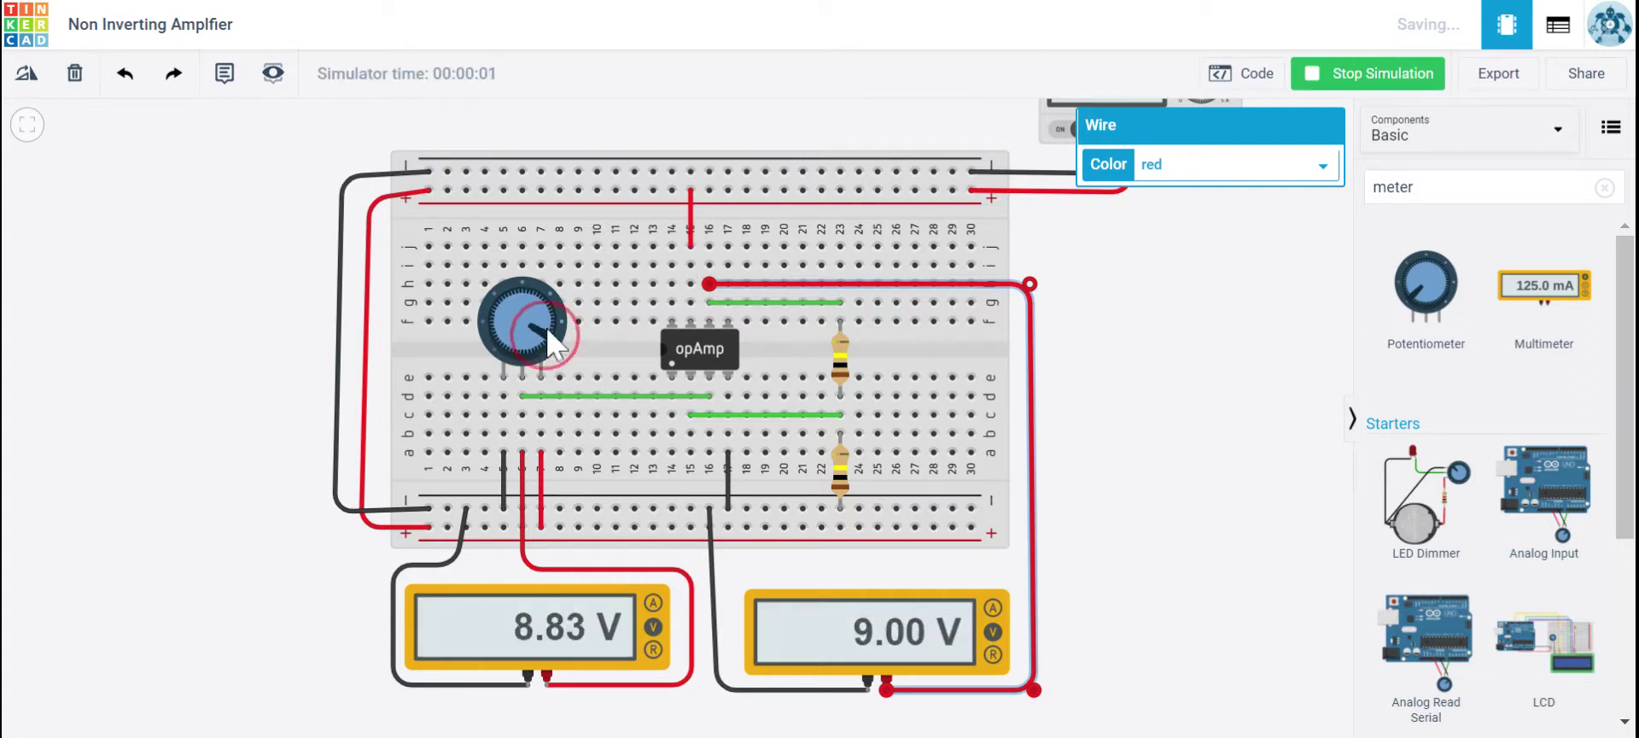
{"action": "left_click_drag", "start_coordinate": [546, 326], "coordinate": [505, 368]}
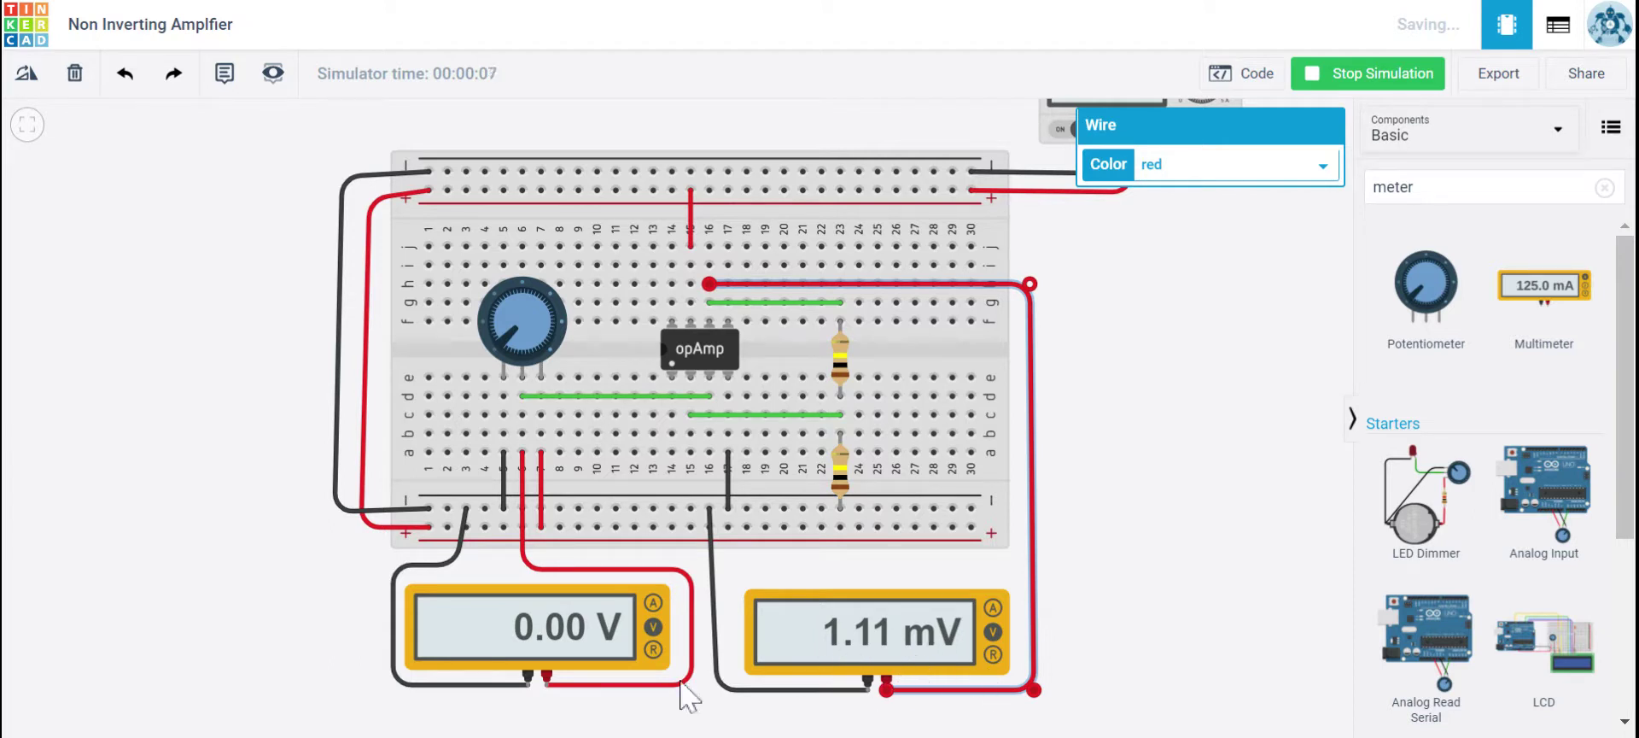
{"action": "left_click", "coordinate": [506, 337]}
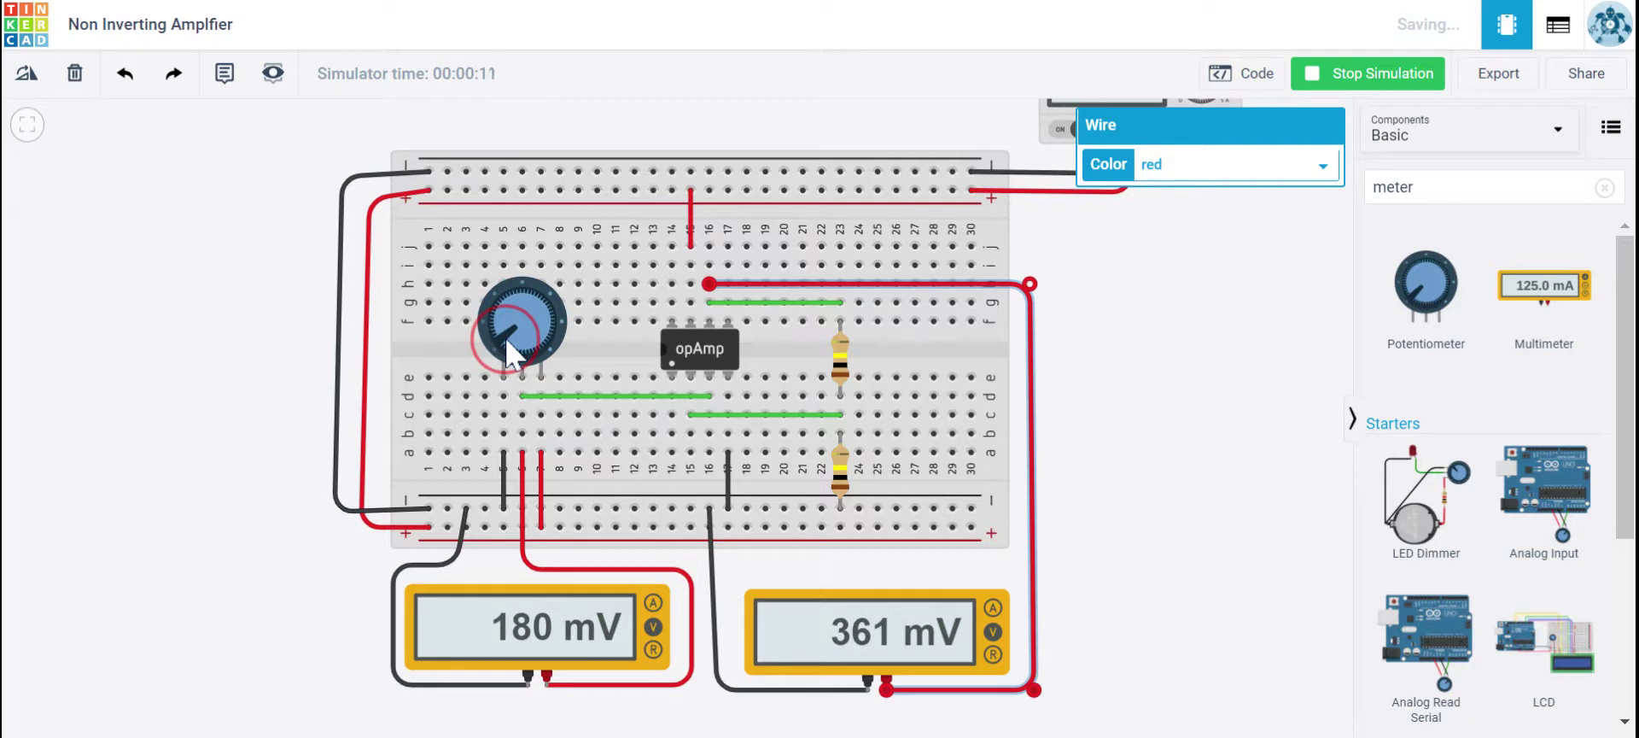
{"action": "left_click_drag", "start_coordinate": [505, 336], "coordinate": [500, 332]}
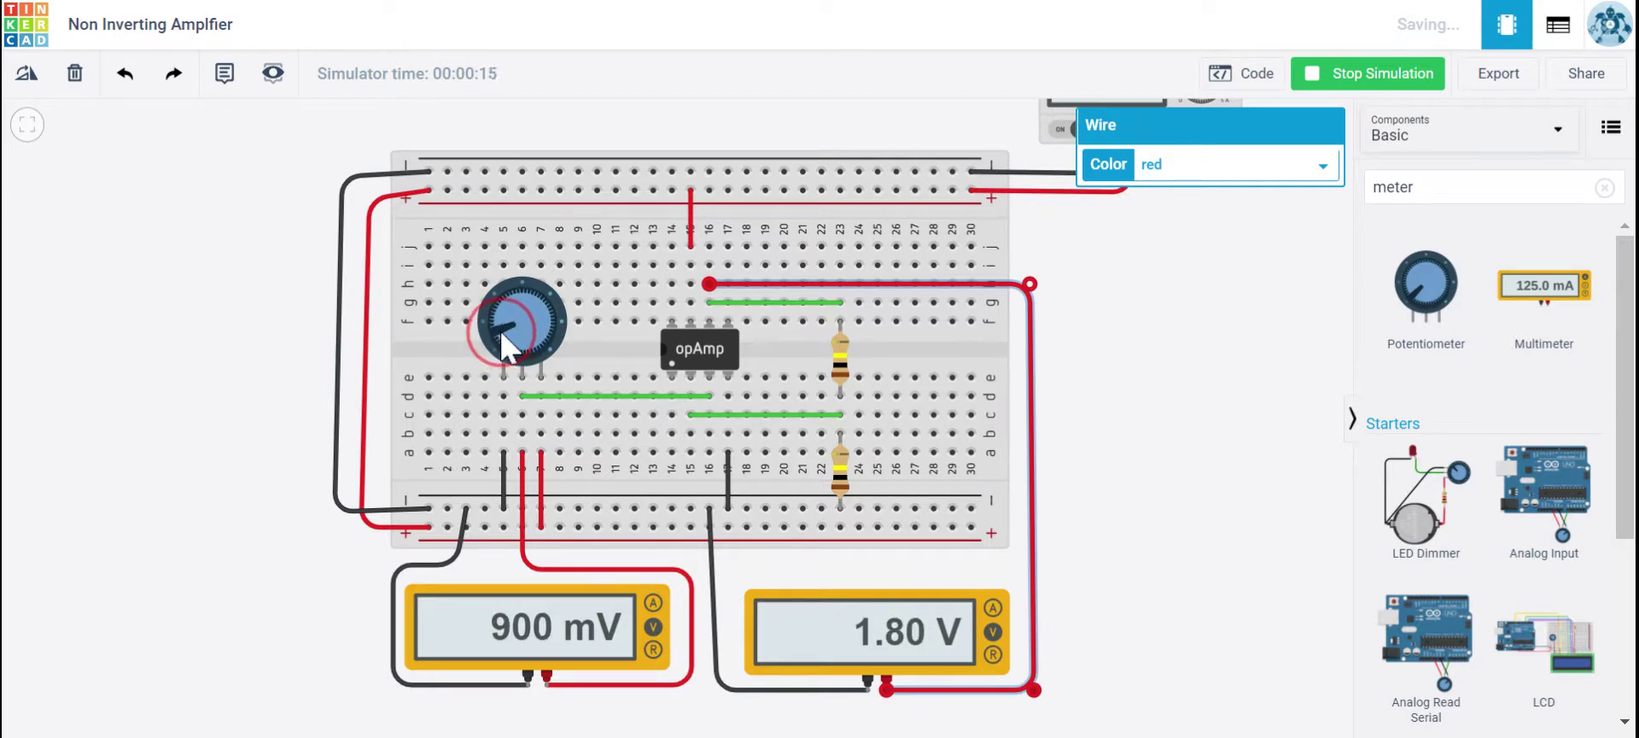
{"action": "left_click_drag", "start_coordinate": [500, 331], "coordinate": [499, 328]}
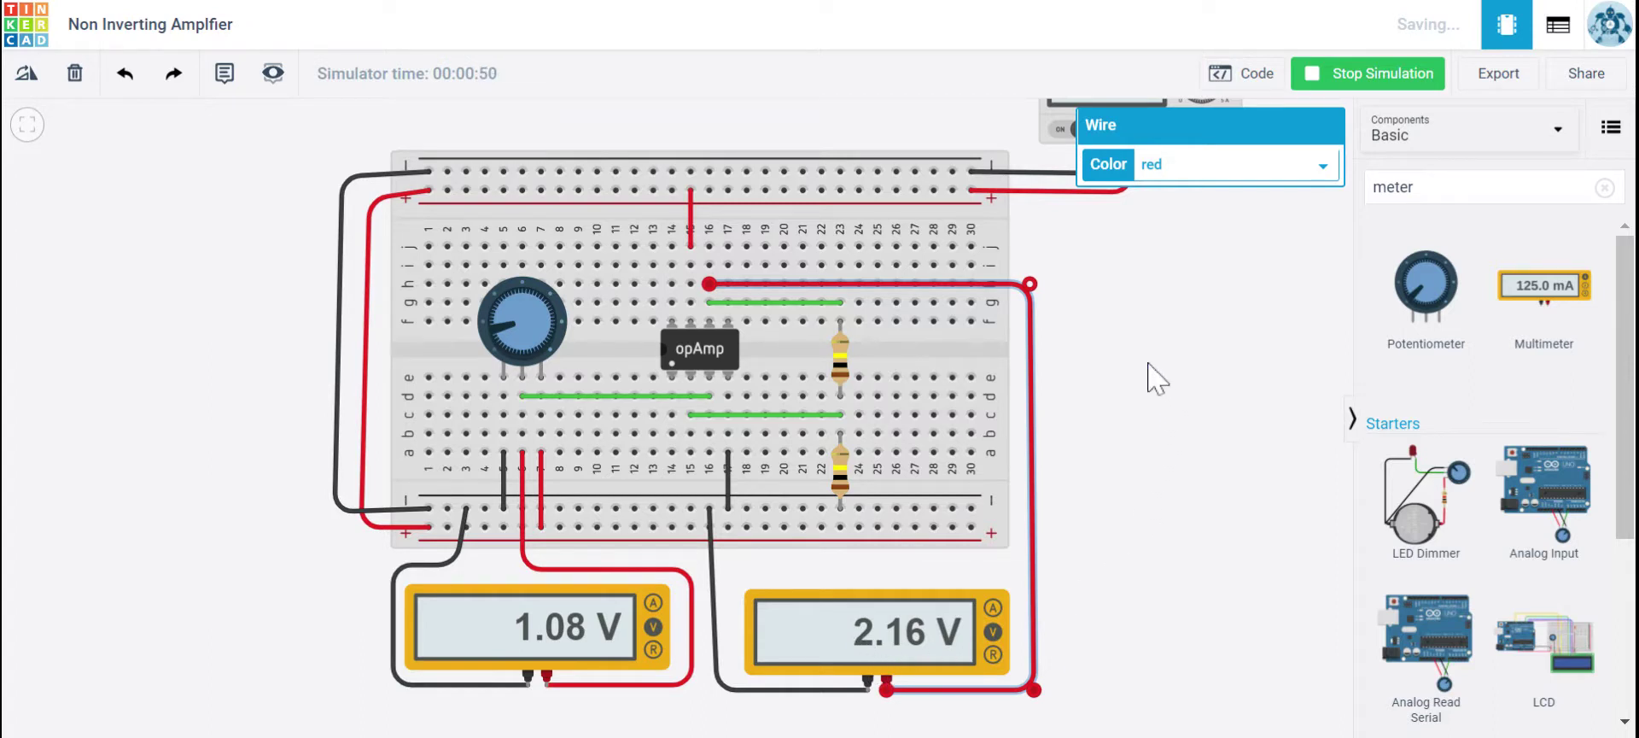
Check the 9.00 V supply, then raise the input to 4.50 V for a 9.00 V output.
{"action": "left_click_drag", "start_coordinate": [1148, 375], "coordinate": [1145, 411]}
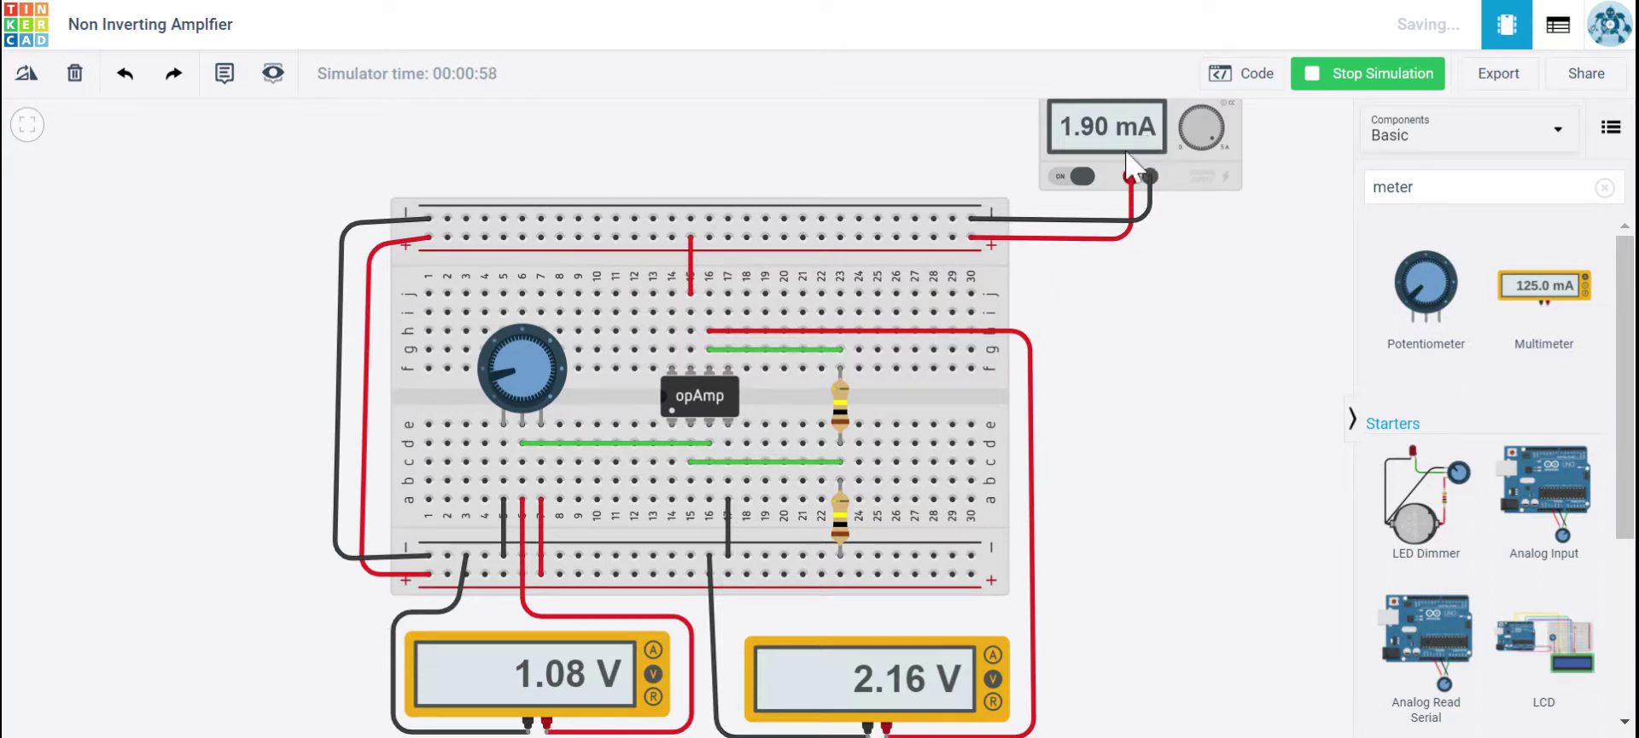
{"action": "left_click_drag", "start_coordinate": [1161, 286], "coordinate": [1123, 374]}
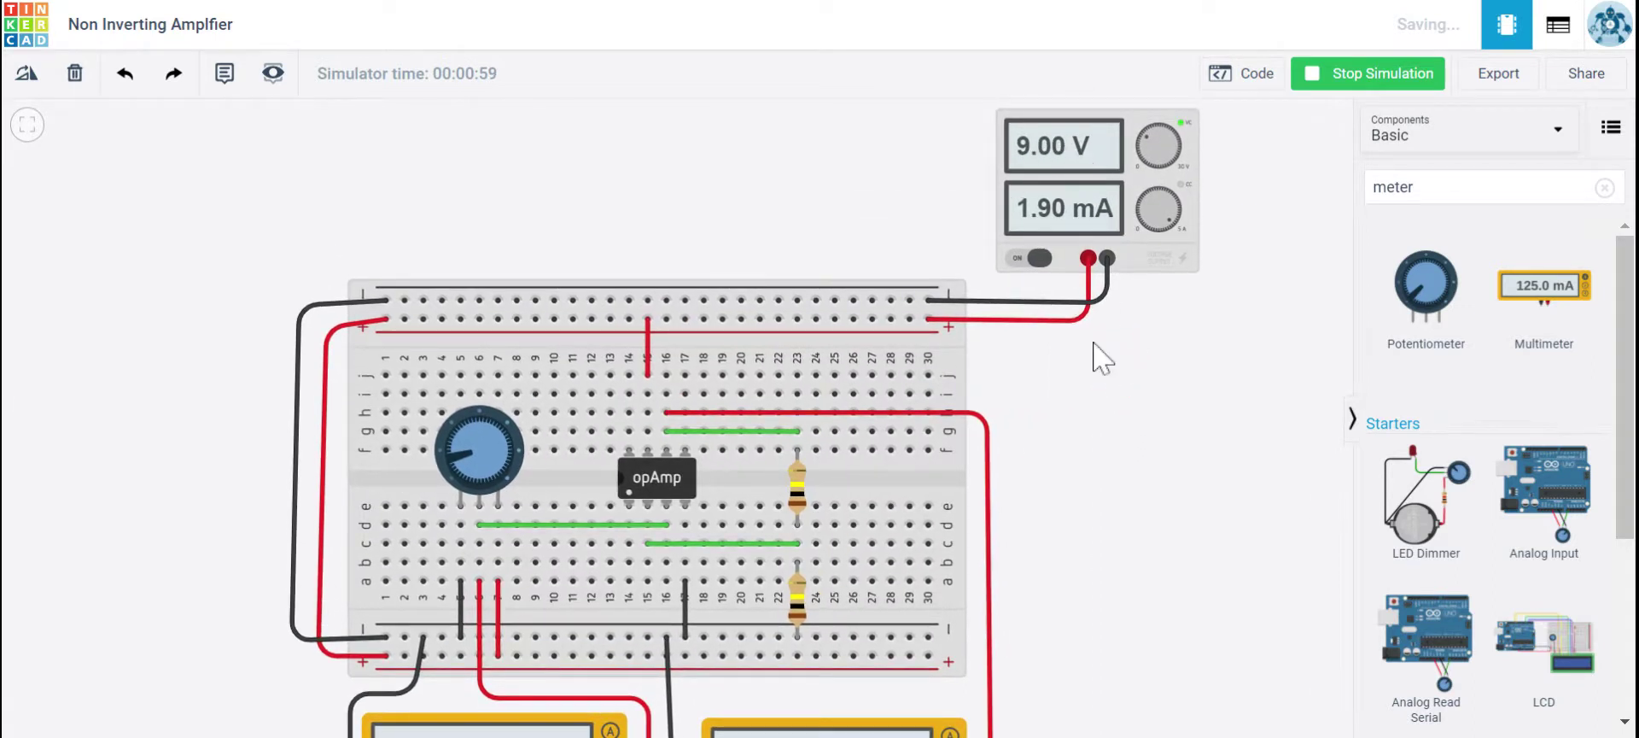
{"action": "left_click_drag", "start_coordinate": [1099, 471], "coordinate": [1144, 324]}
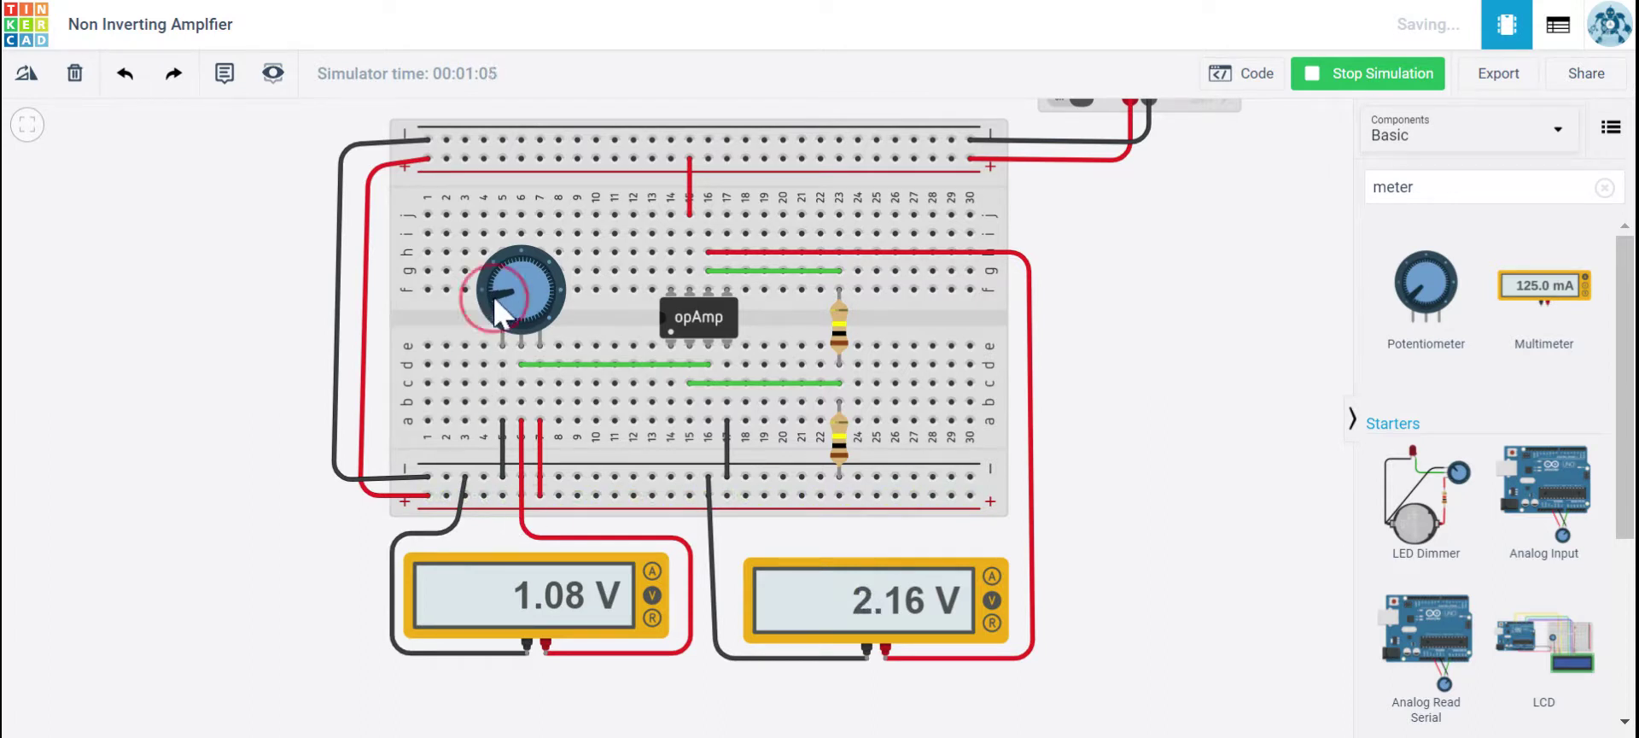
{"action": "left_click_drag", "start_coordinate": [494, 295], "coordinate": [523, 270]}
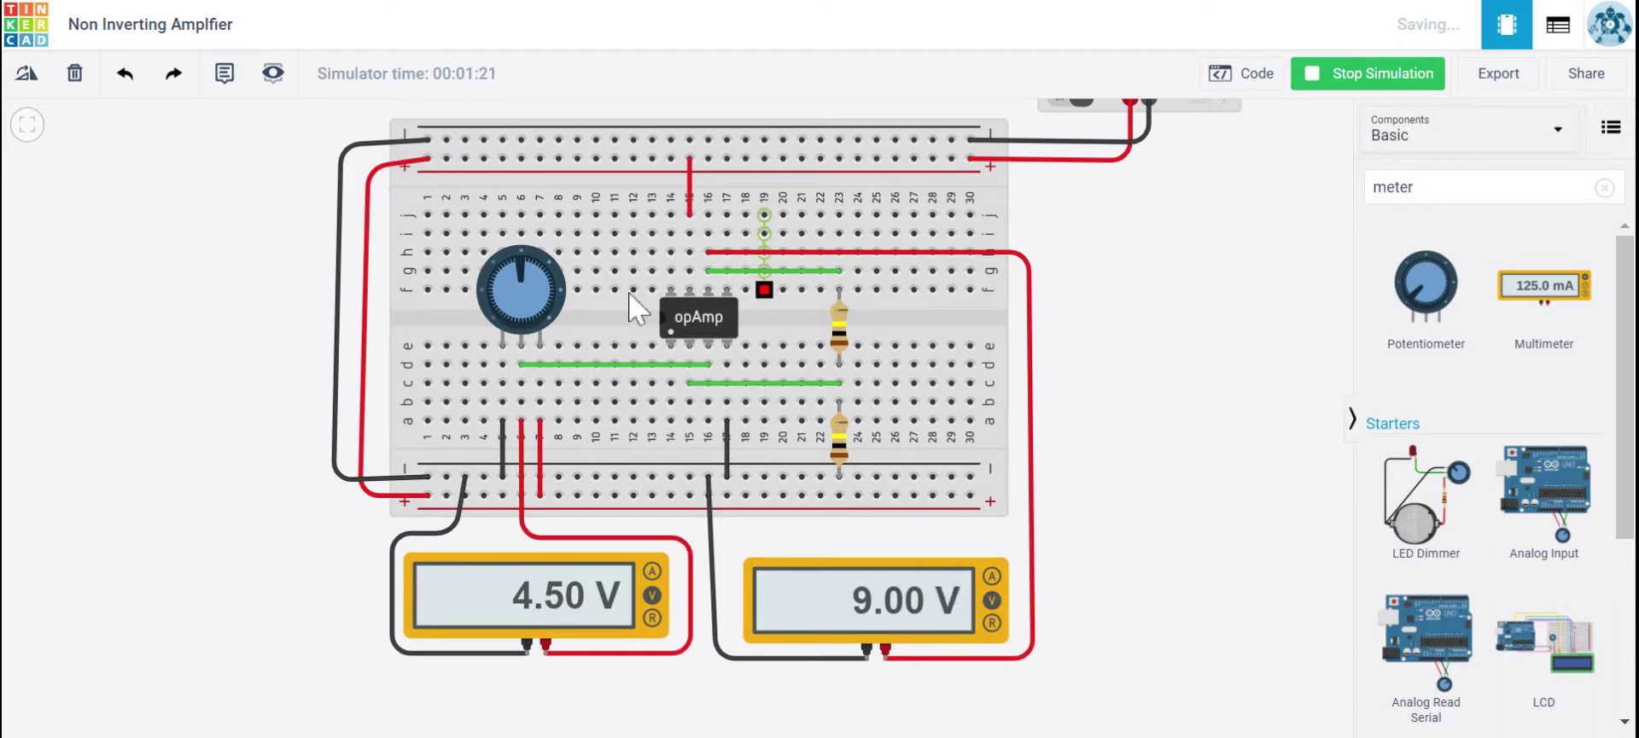
Raise the input to 4.68 V; the output stays capped at 9.00 V.
{"action": "left_click_drag", "start_coordinate": [521, 265], "coordinate": [524, 269]}
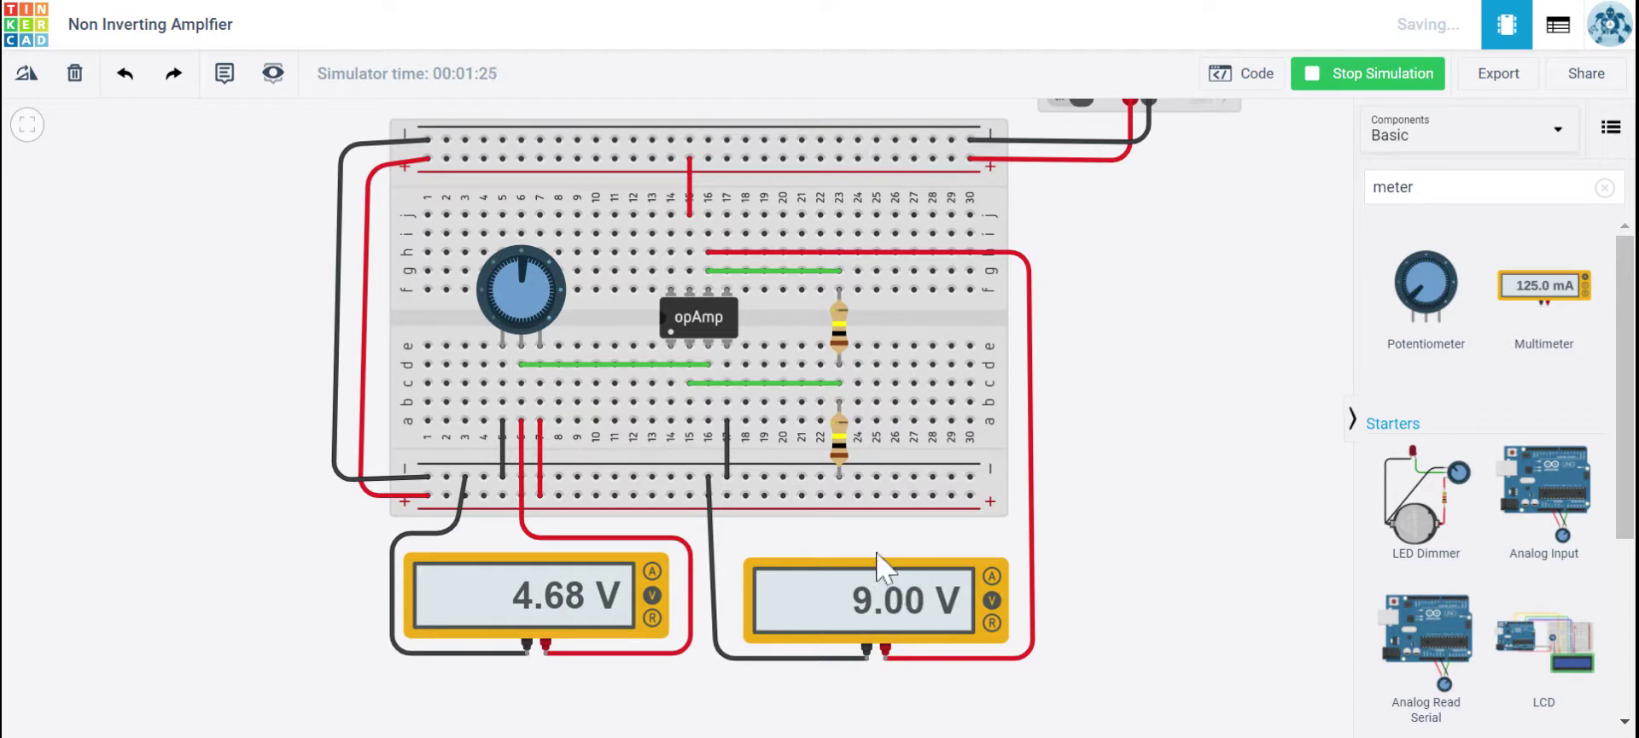